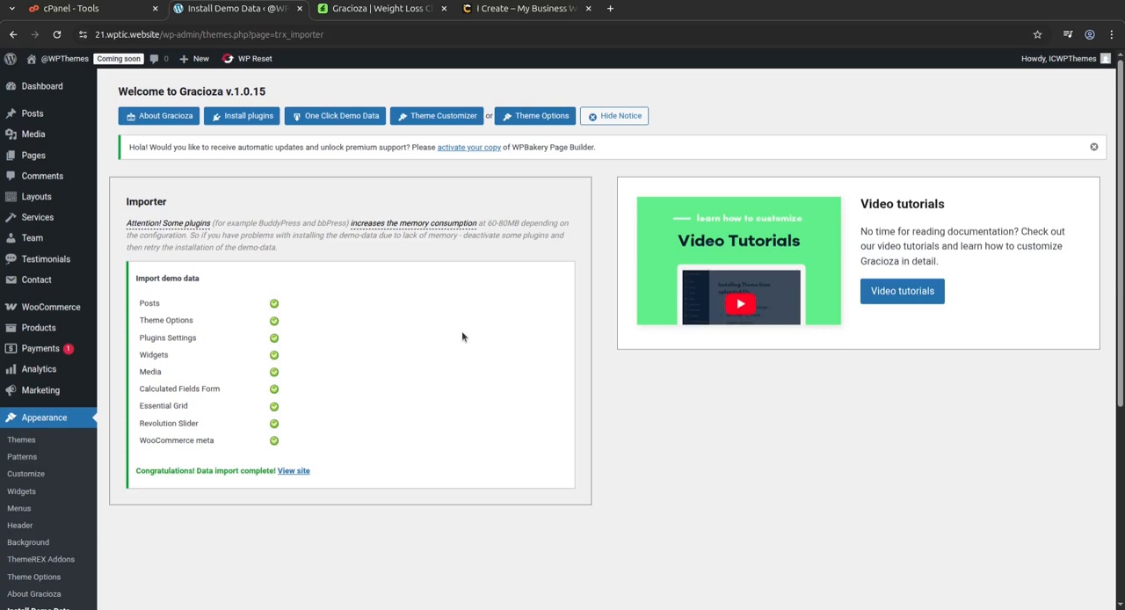
Open the imported Gracioza site from the completed demo import and examine its home page sections down to the testimonials.
click(293, 471)
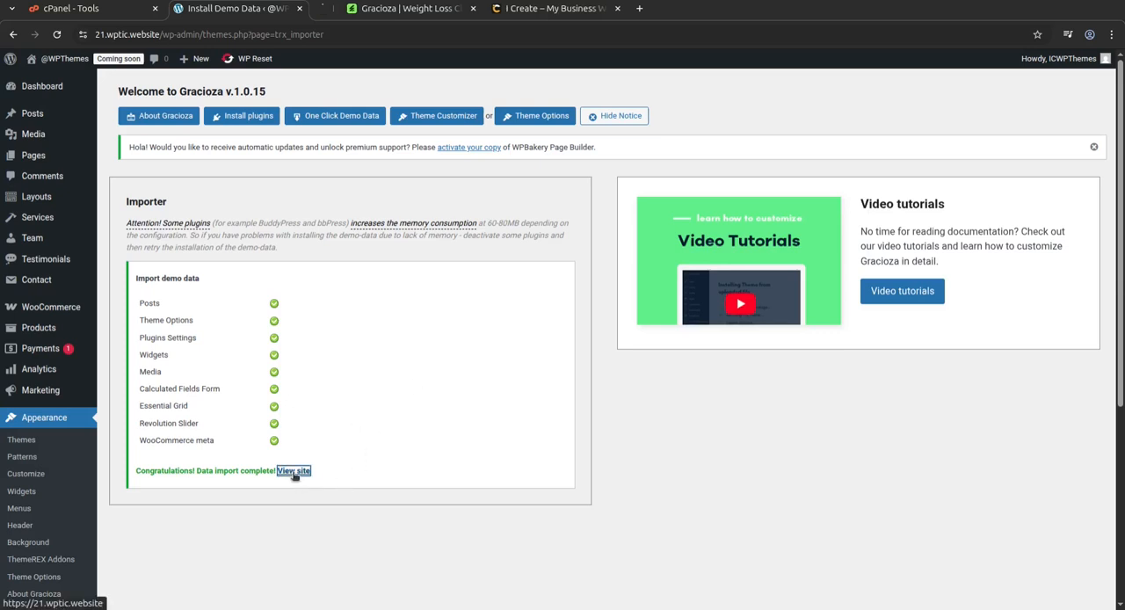
click(351, 12)
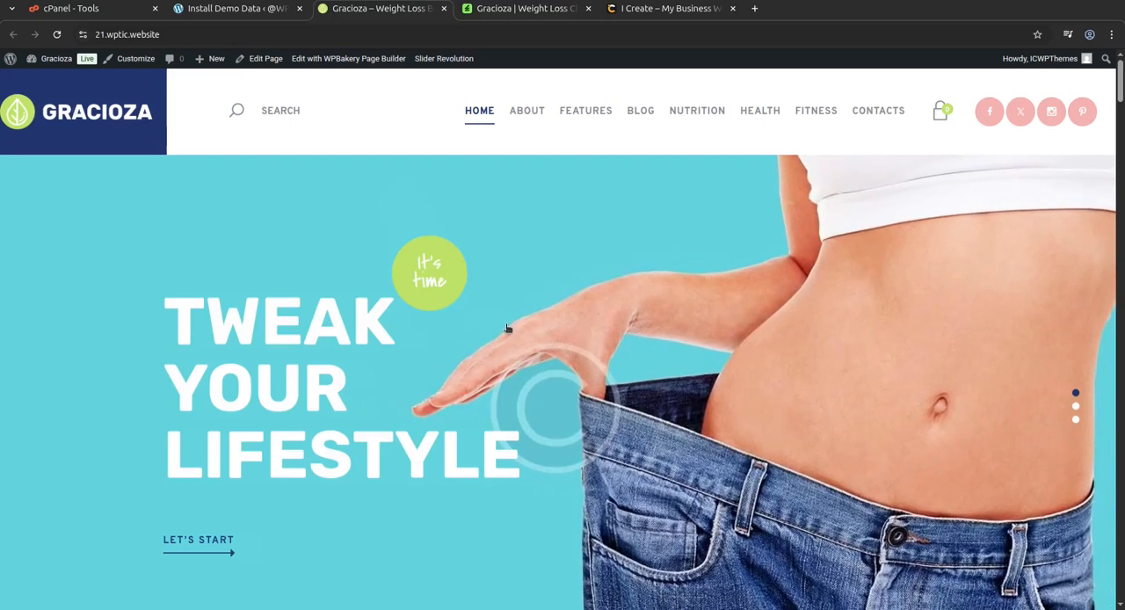
scroll(477, 367, down, 3)
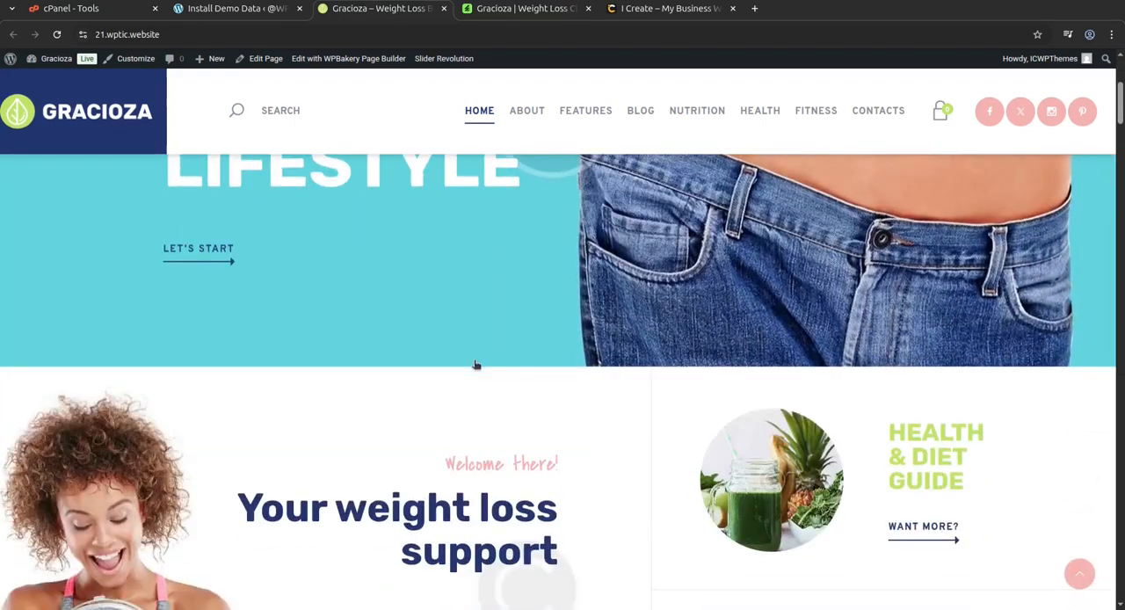
scroll(476, 364, down, 6)
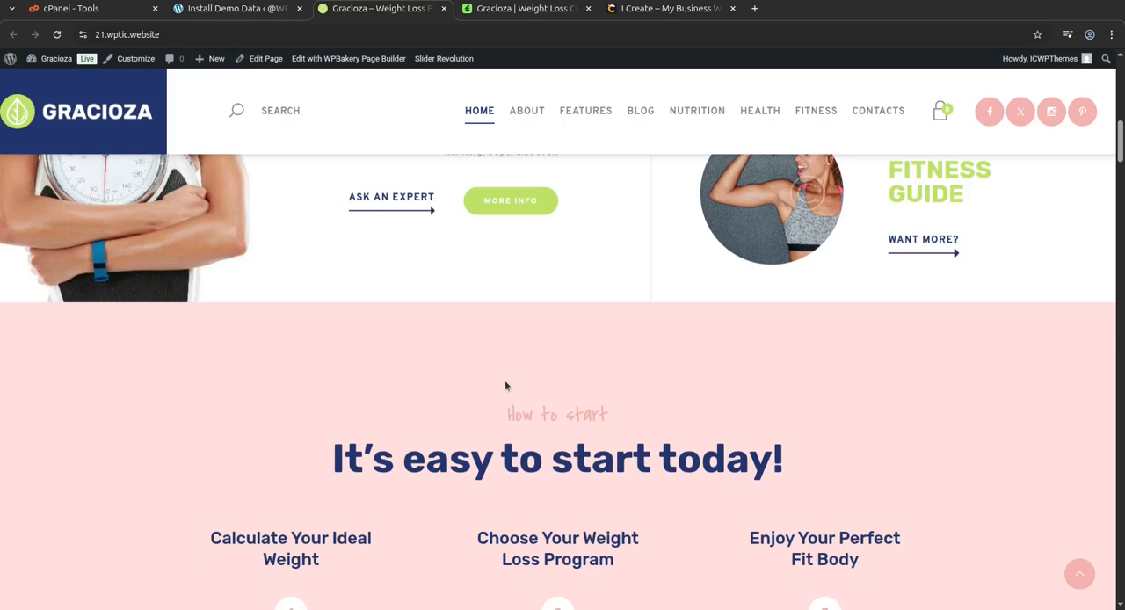
scroll(505, 385, down, 2)
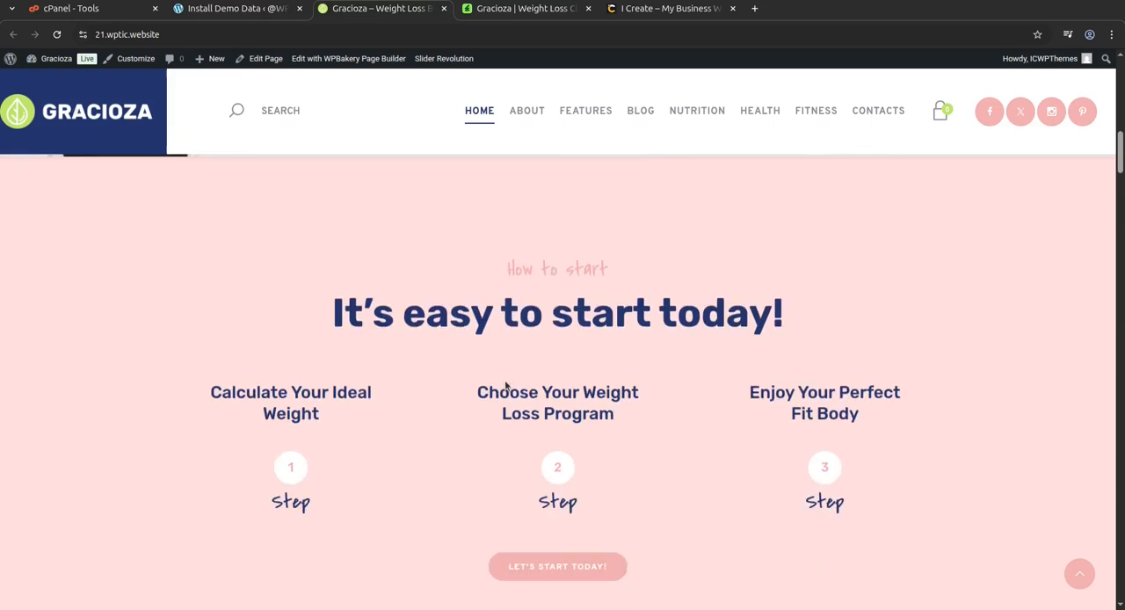
scroll(505, 385, down, 5)
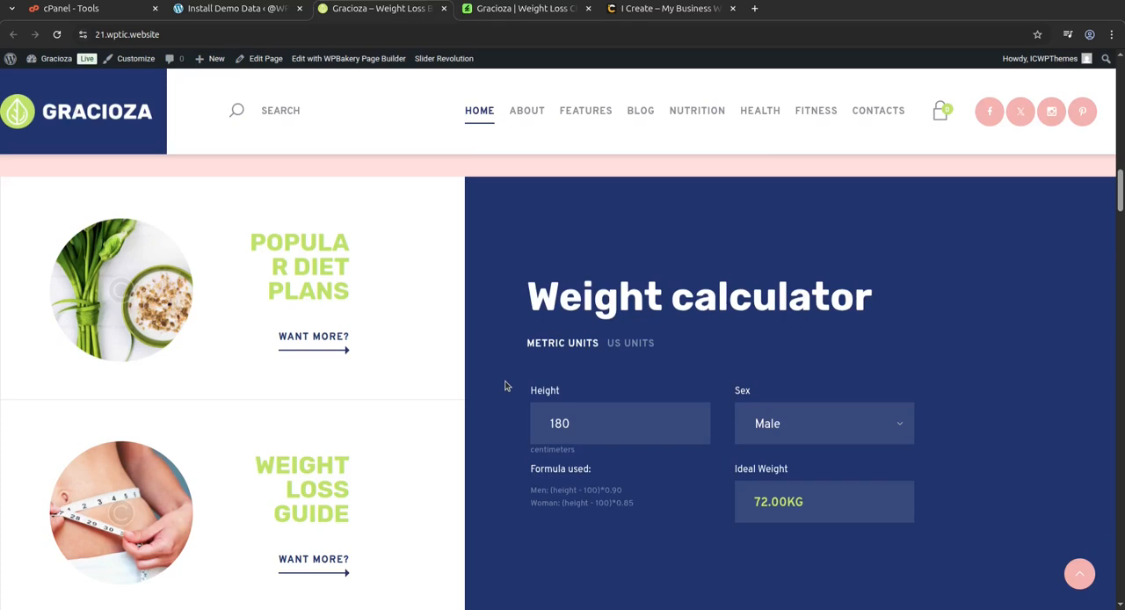
scroll(505, 385, down, 5)
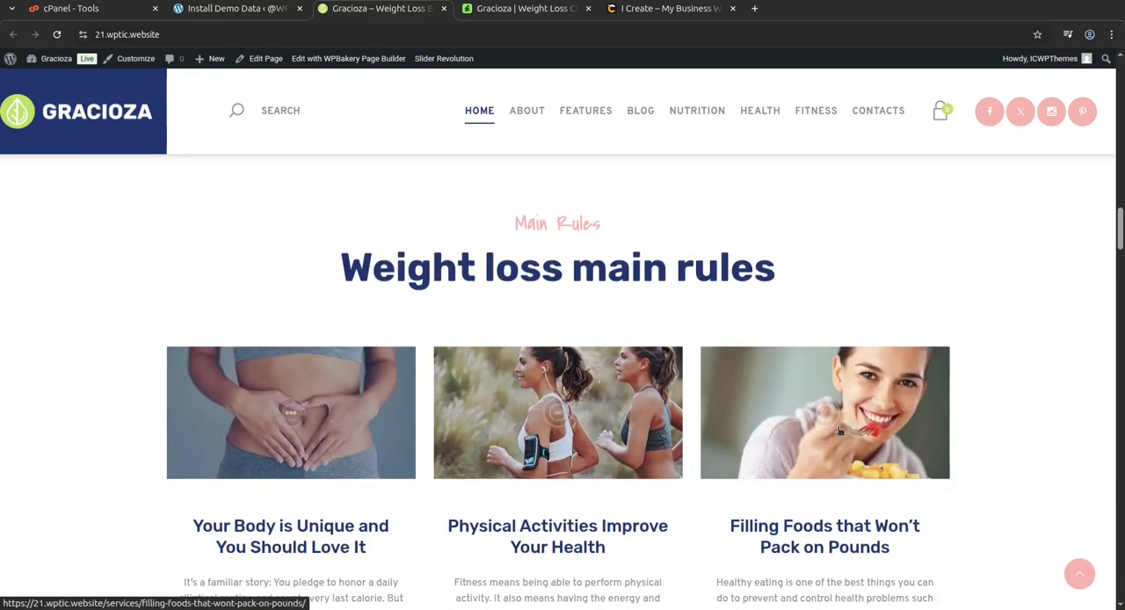
scroll(834, 325, down, 3)
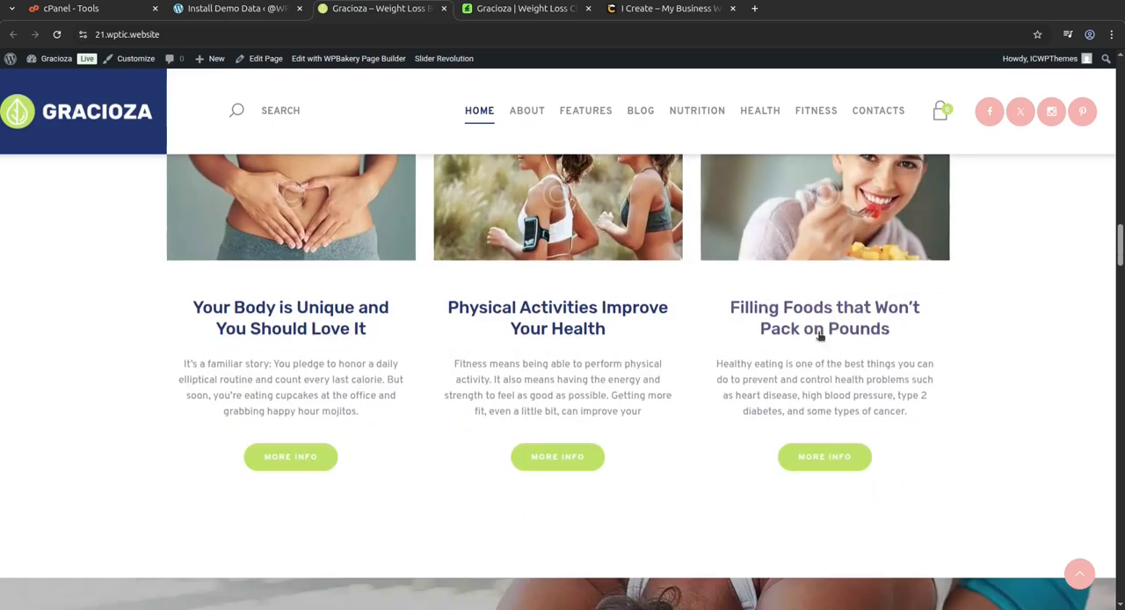
scroll(565, 453, down, 4)
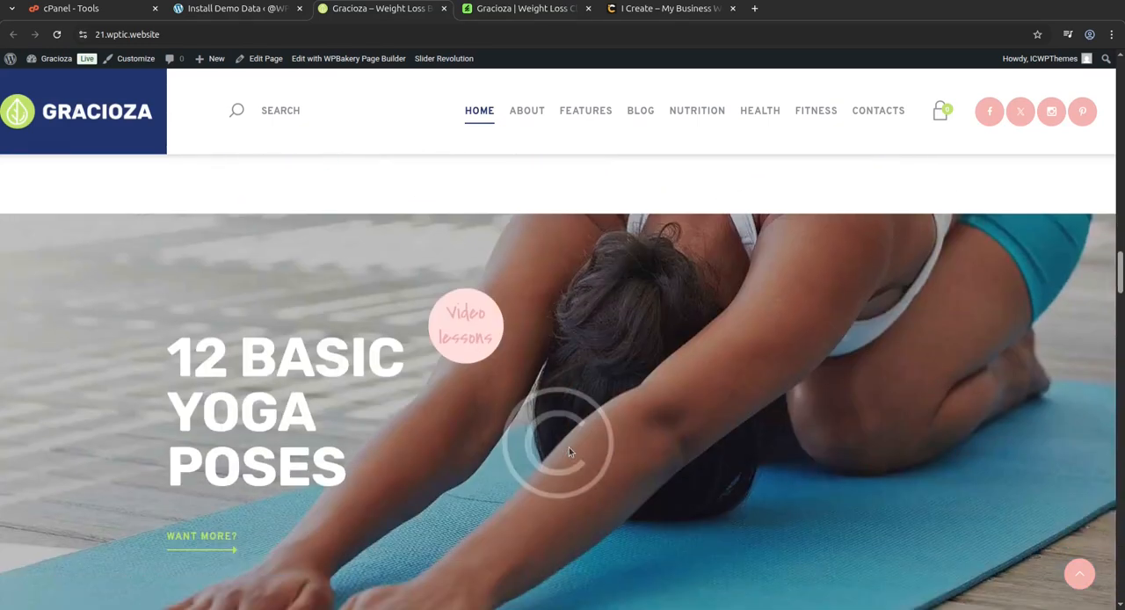
scroll(568, 452, down, 5)
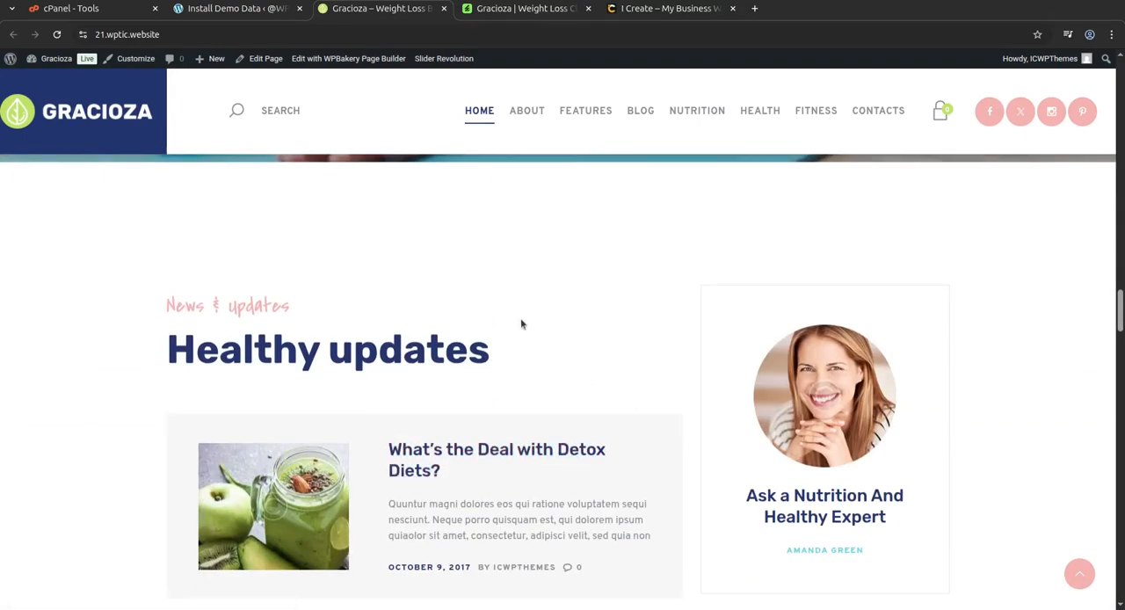
scroll(594, 341, down, 8)
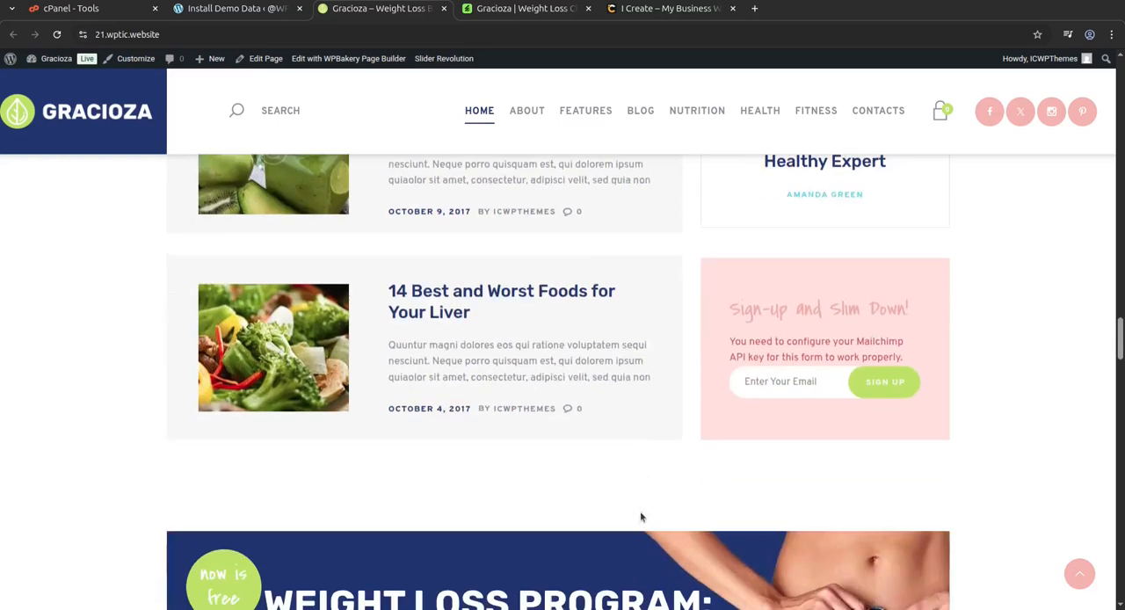
scroll(640, 515, down, 4)
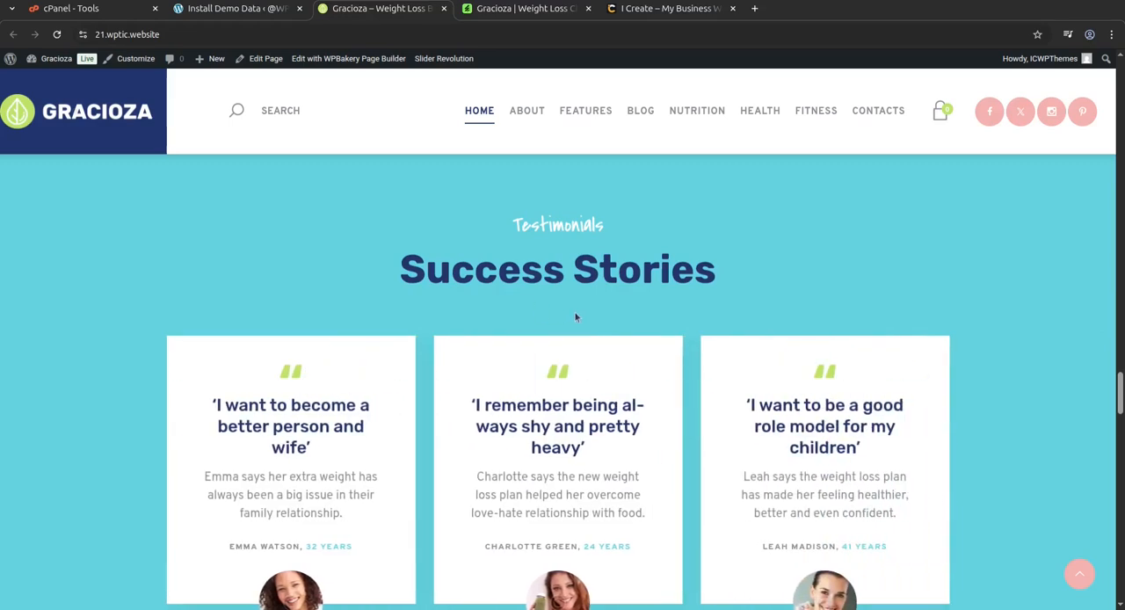
scroll(575, 314, up, 13)
scroll(574, 311, up, 7)
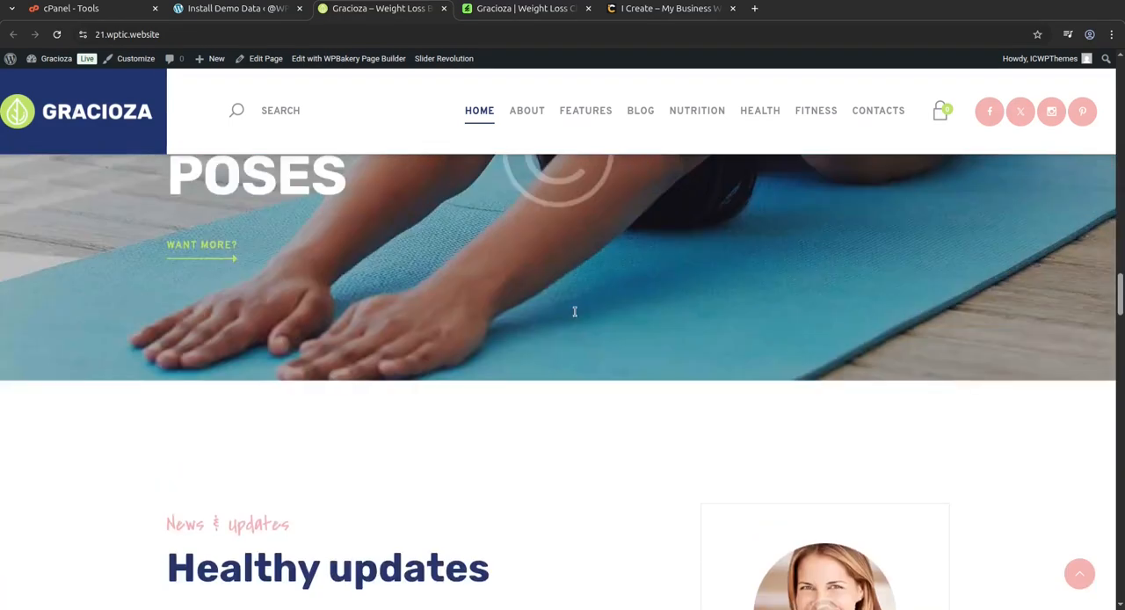
scroll(744, 426, up, 4)
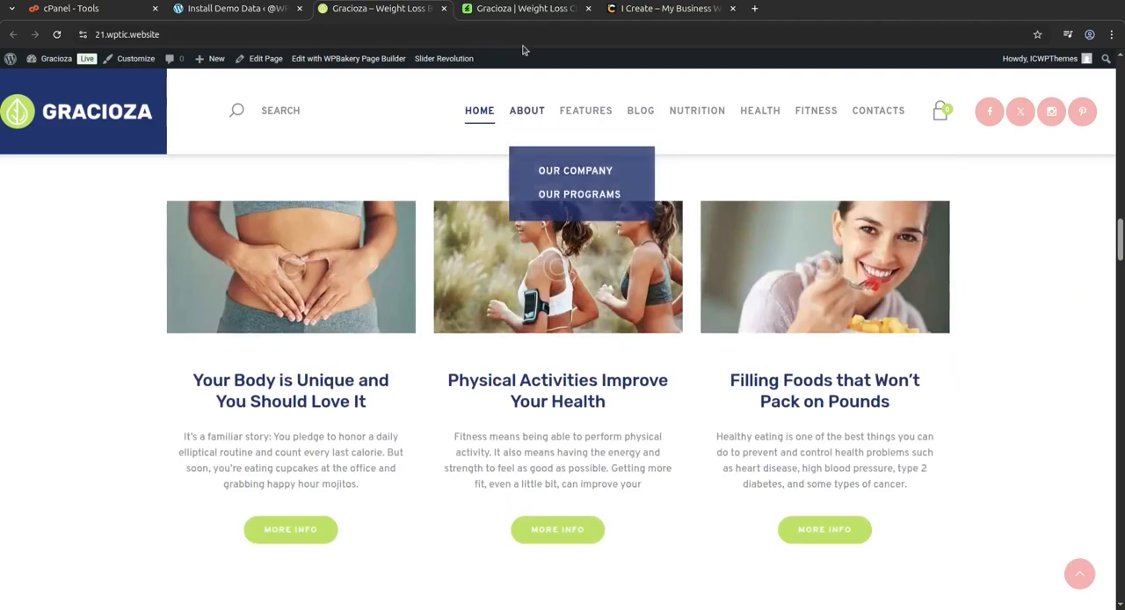
Switch to the Gracioza theme's ThemeForest page and examine the item title, licence details and author badge.
click(510, 10)
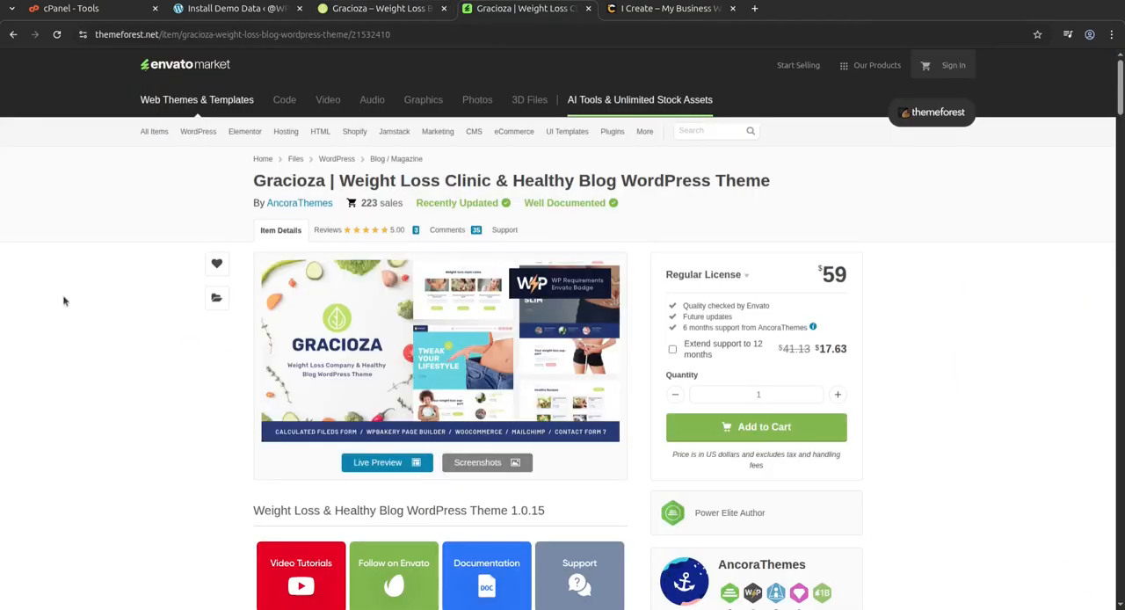
drag(253, 181, 325, 182)
click(193, 205)
drag(337, 182, 617, 181)
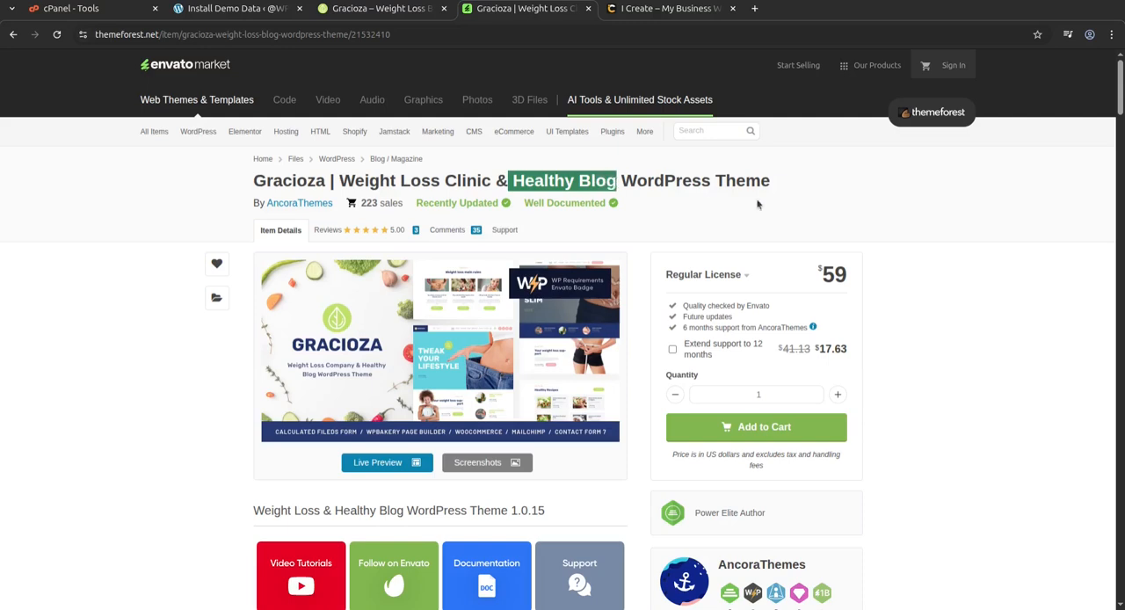
scroll(899, 293, down, 2)
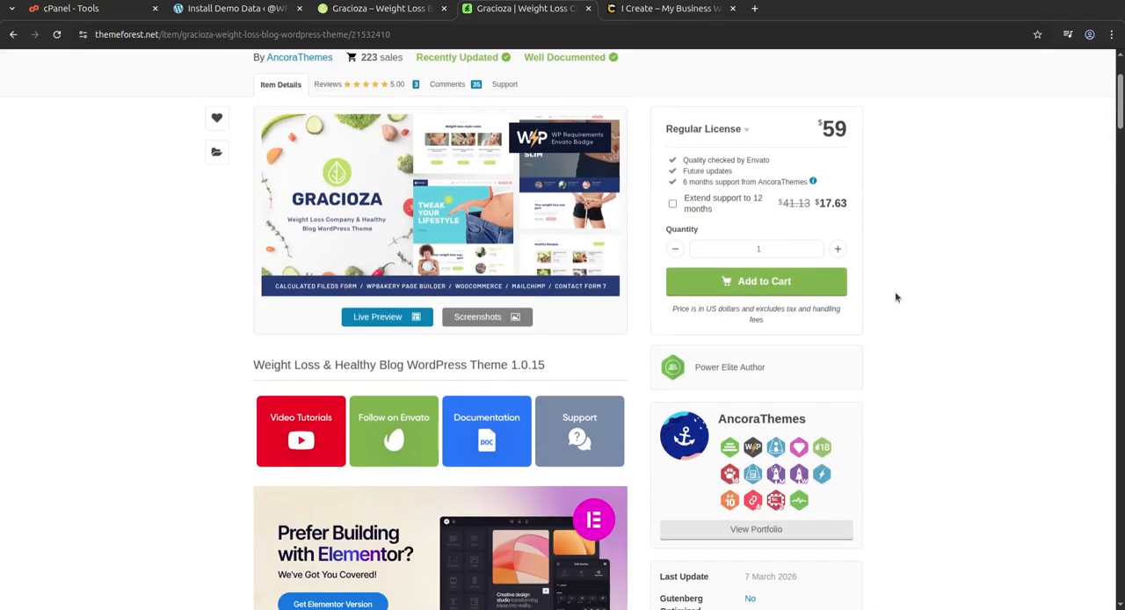
drag(767, 369, 694, 375)
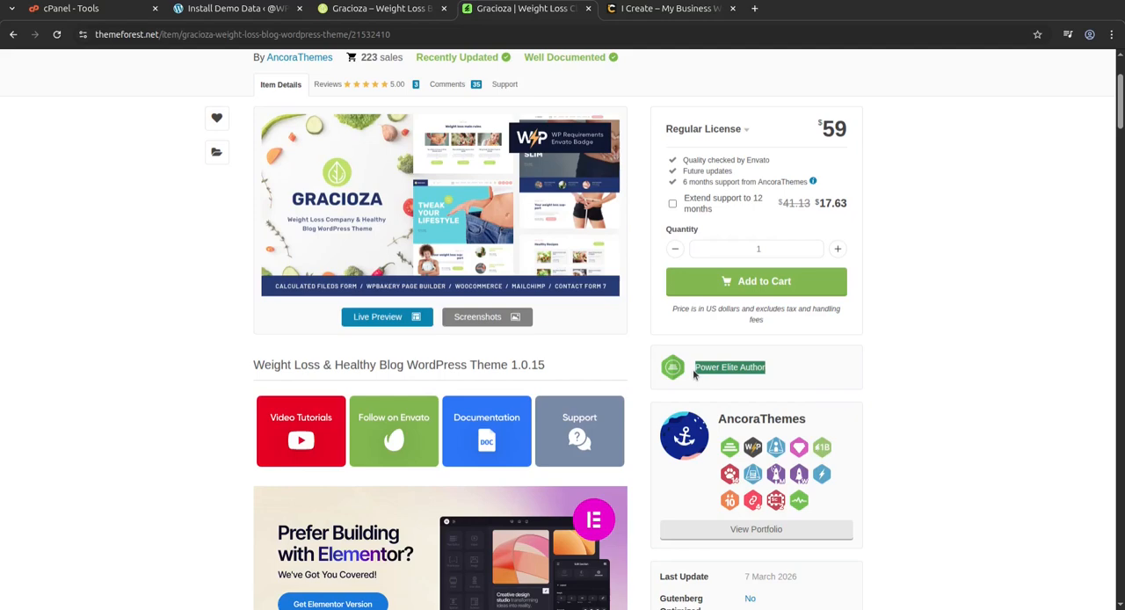
scroll(981, 402, up, 2)
scroll(933, 472, down, 1)
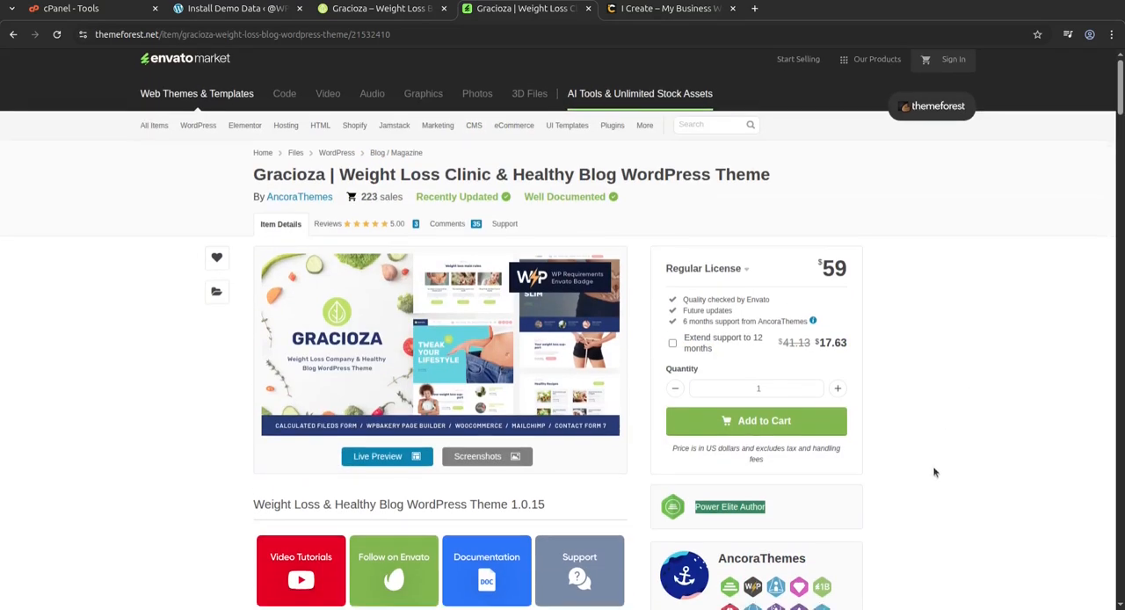
scroll(933, 472, down, 2)
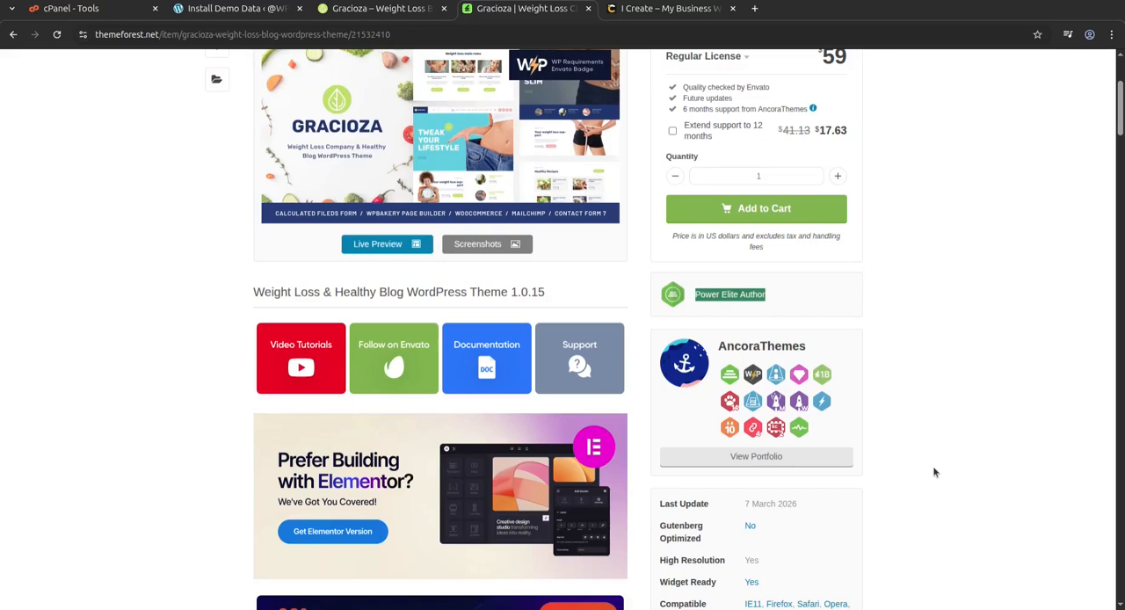
Open the AncoraThemes author profile from the theme page and examine its description and best-selling themes section.
click(767, 350)
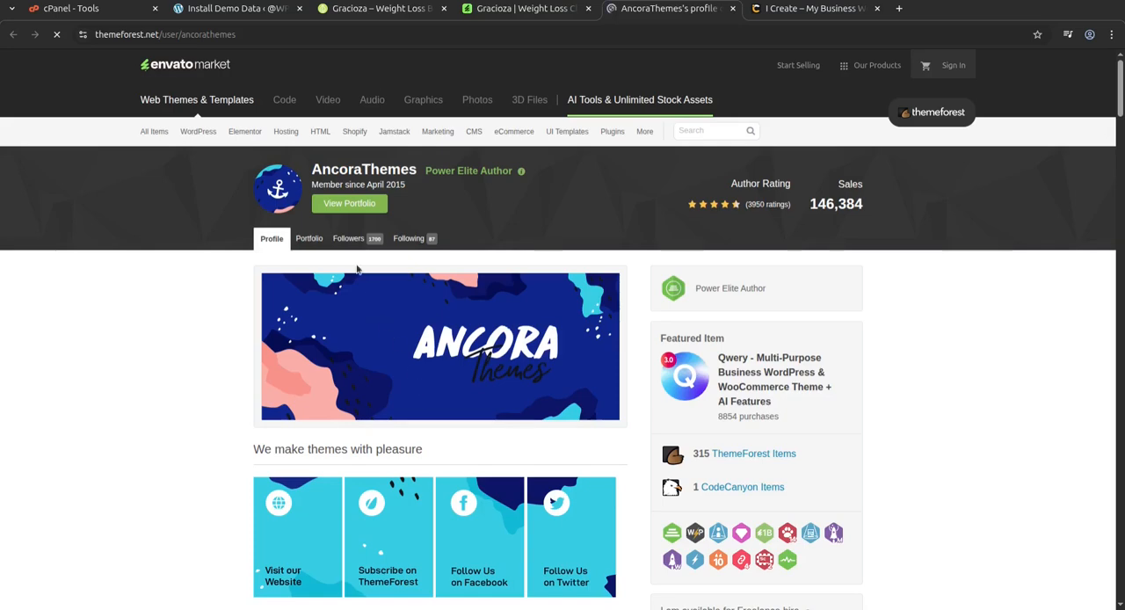
scroll(183, 408, down, 6)
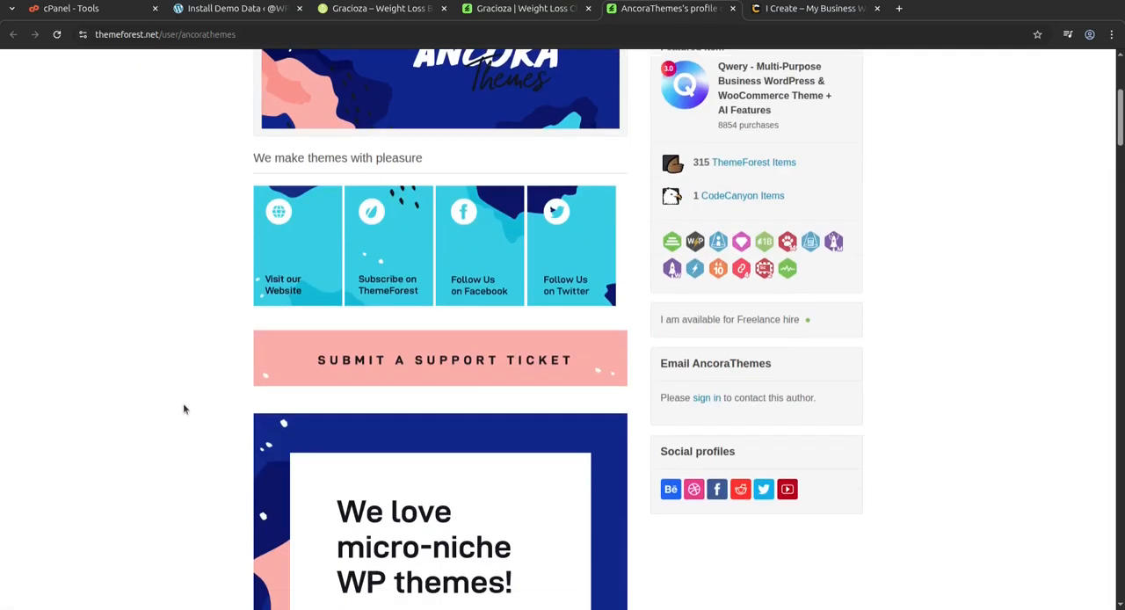
scroll(183, 408, down, 9)
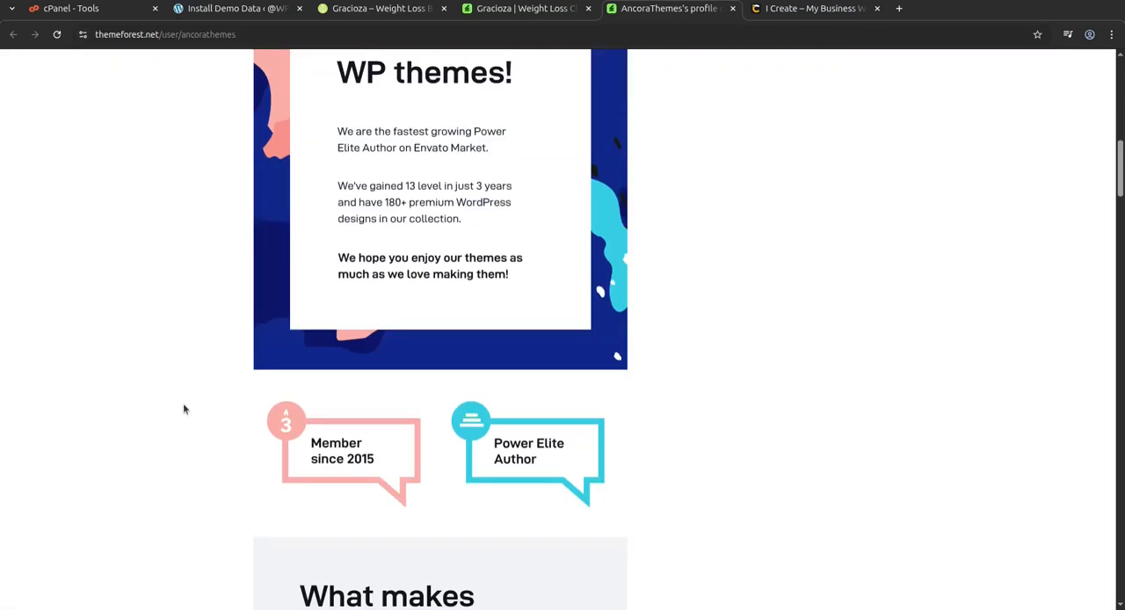
scroll(183, 408, down, 6)
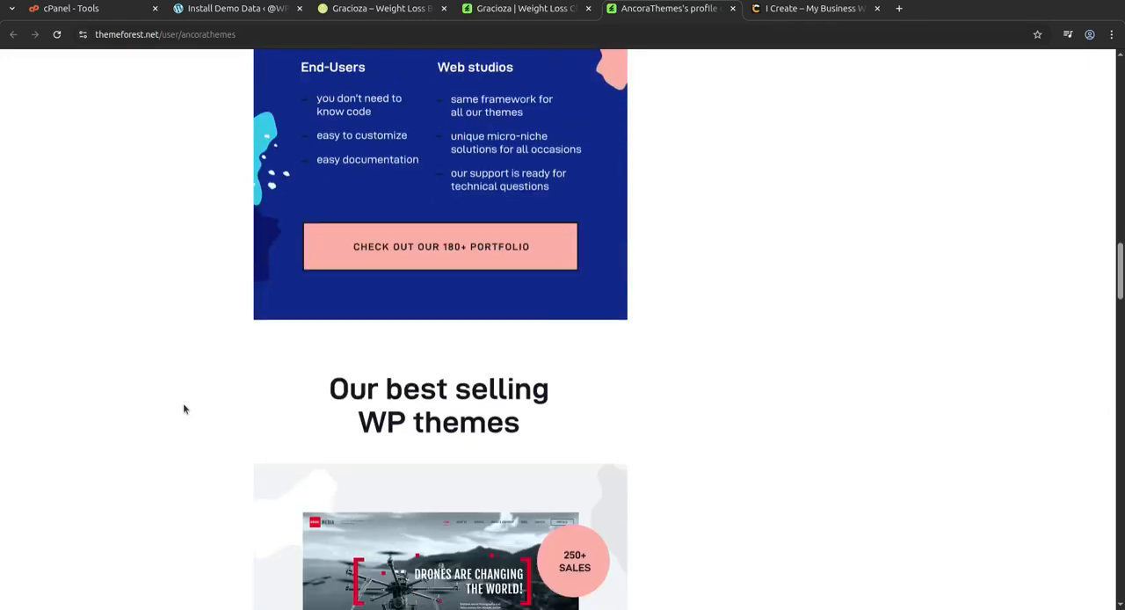
scroll(182, 408, up, 12)
scroll(185, 408, up, 9)
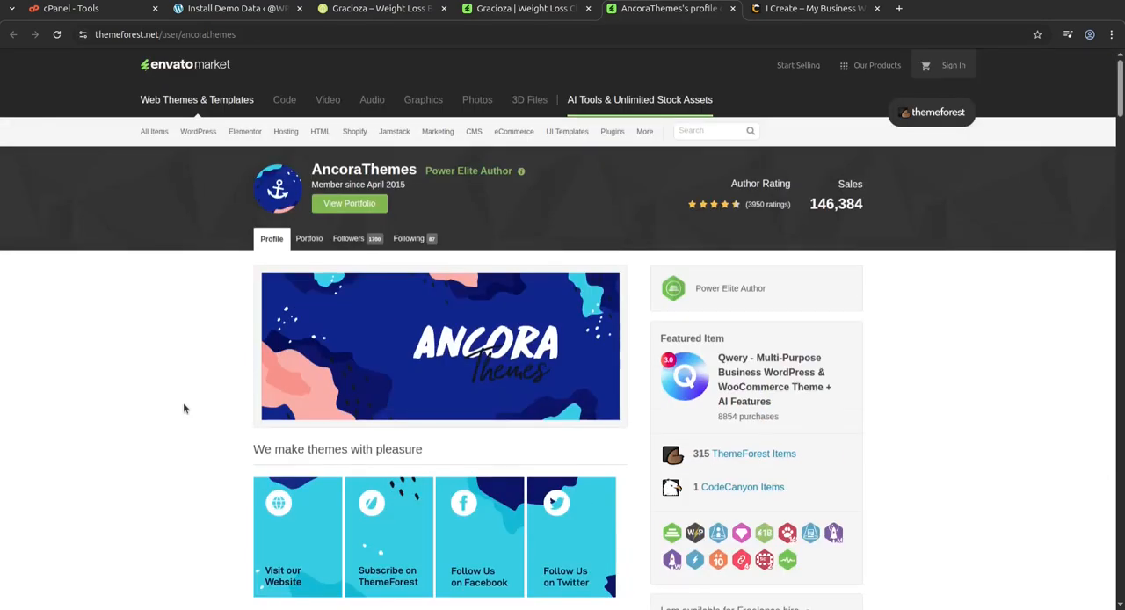
Open the AncoraThemes portfolio, browse the listed WordPress themes, and close the author page.
click(312, 238)
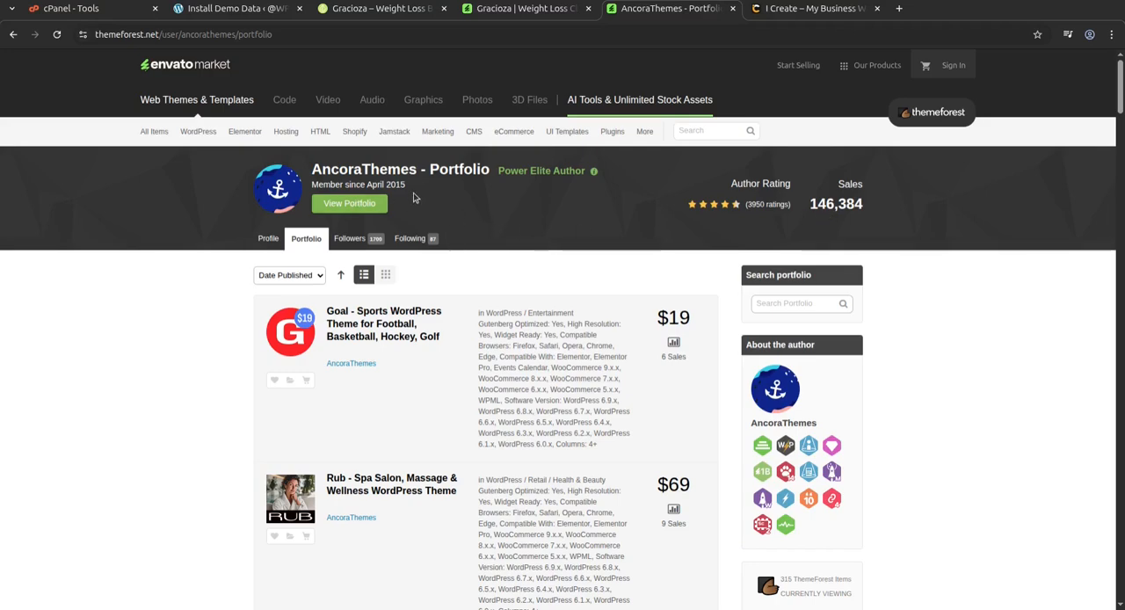
scroll(461, 227, down, 14)
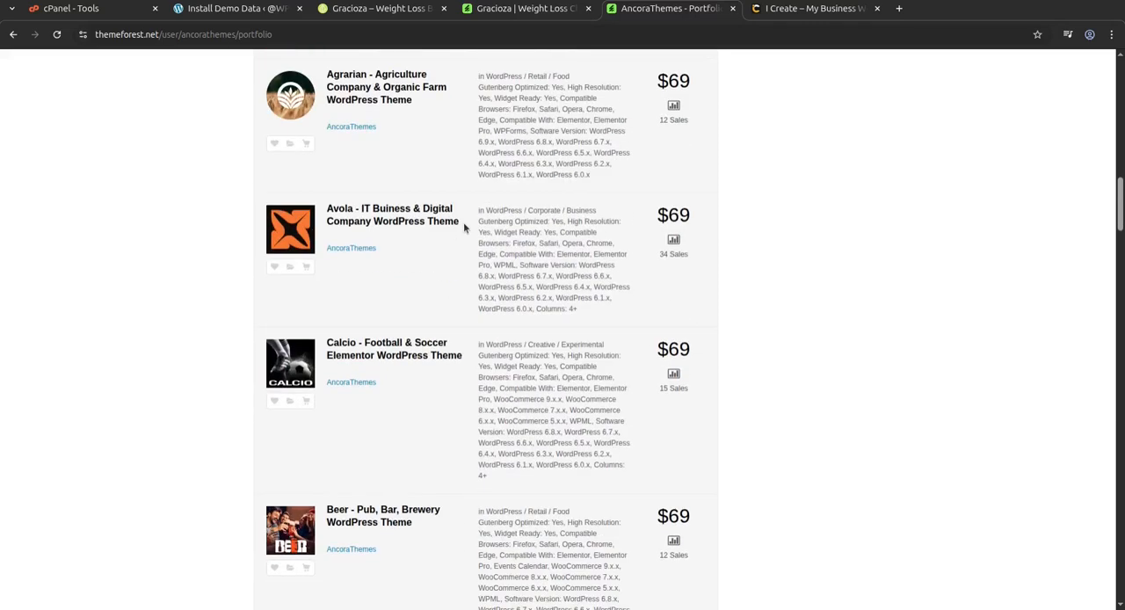
click(732, 9)
Return to the Gracioza site, open the Our Company page under About, and examine its content down to the contact form.
click(370, 18)
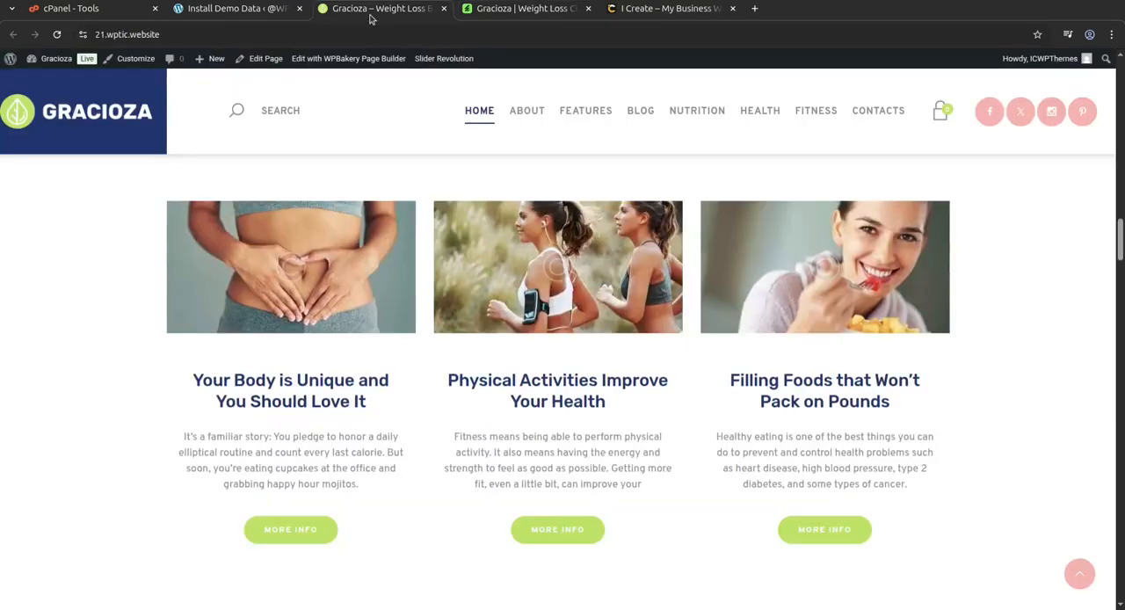
scroll(105, 470, up, 15)
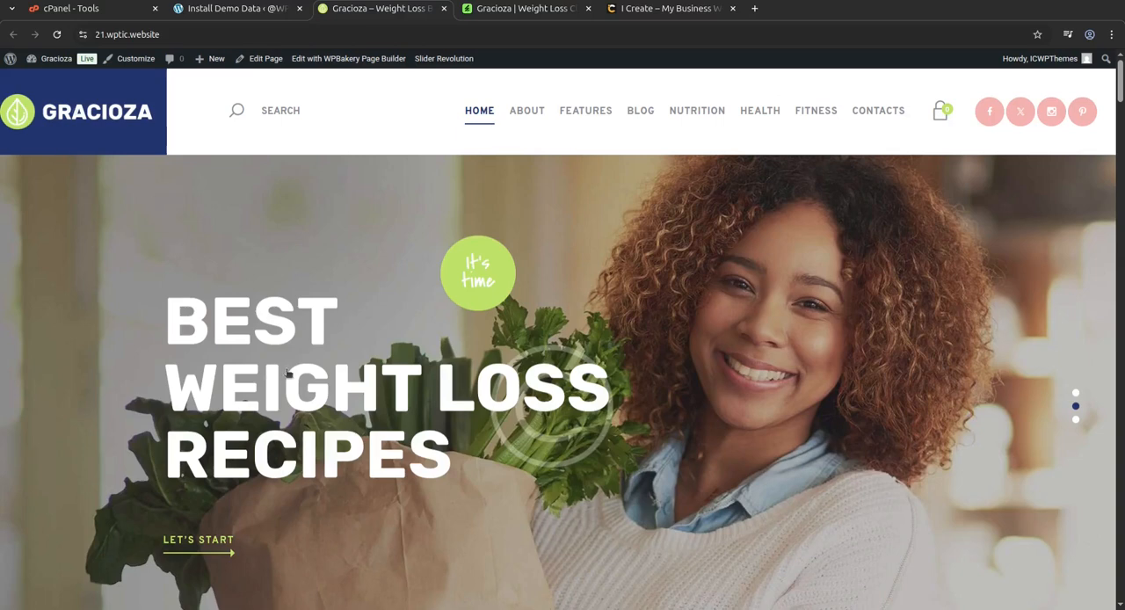
click(522, 120)
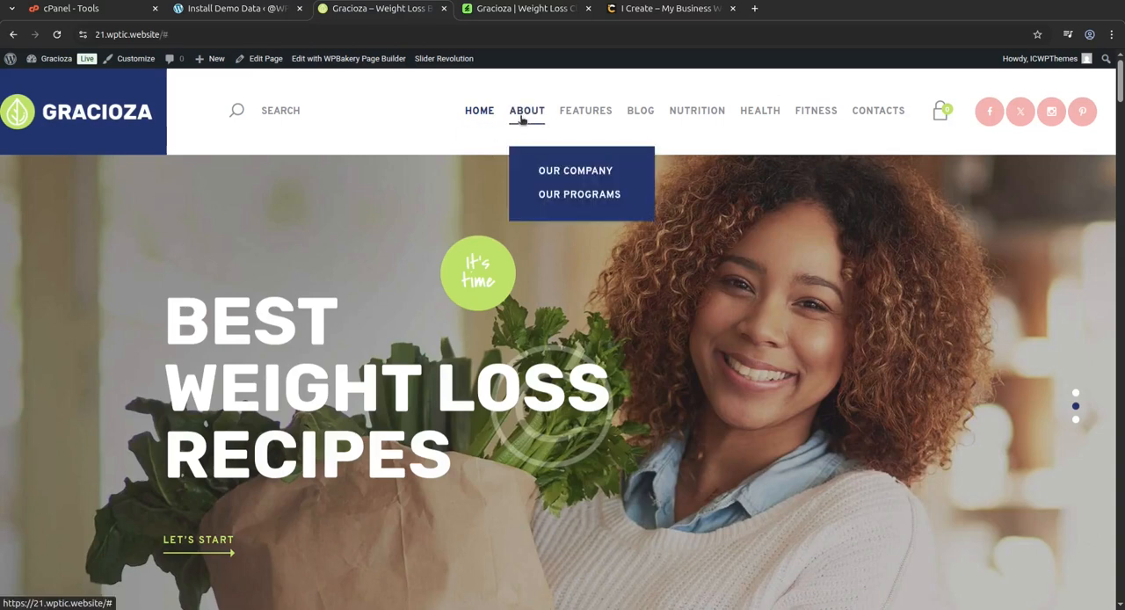
click(546, 172)
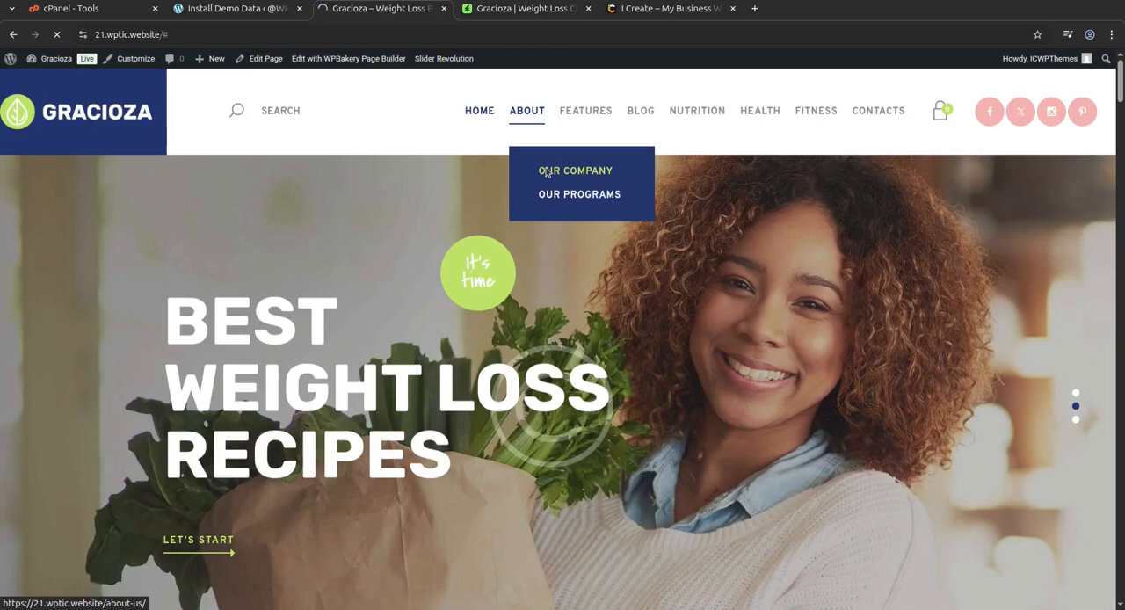
scroll(492, 231, down, 10)
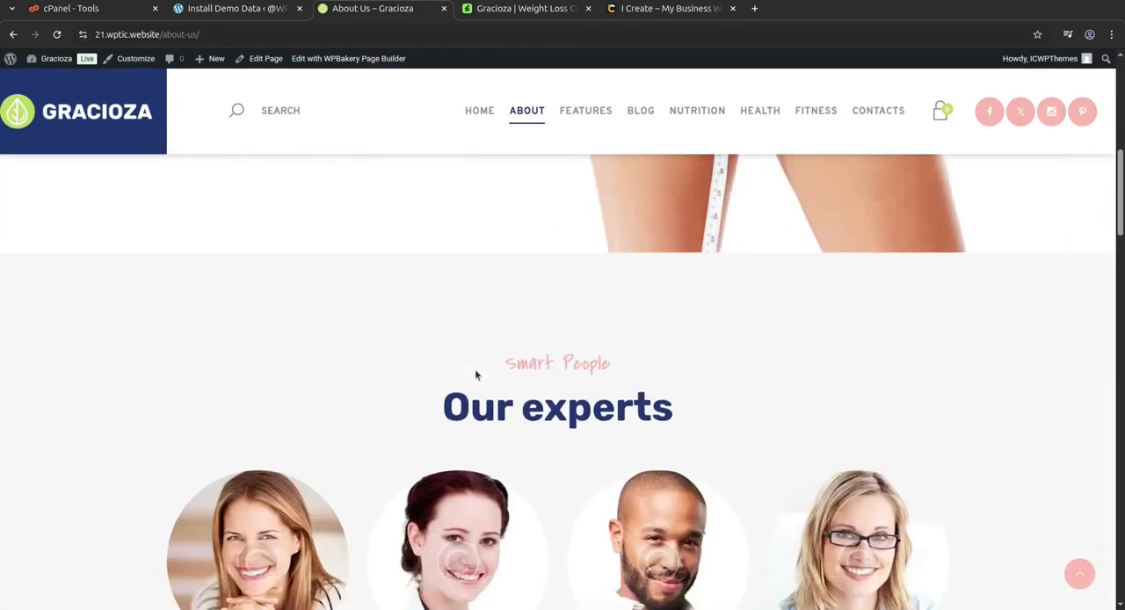
scroll(475, 374, down, 15)
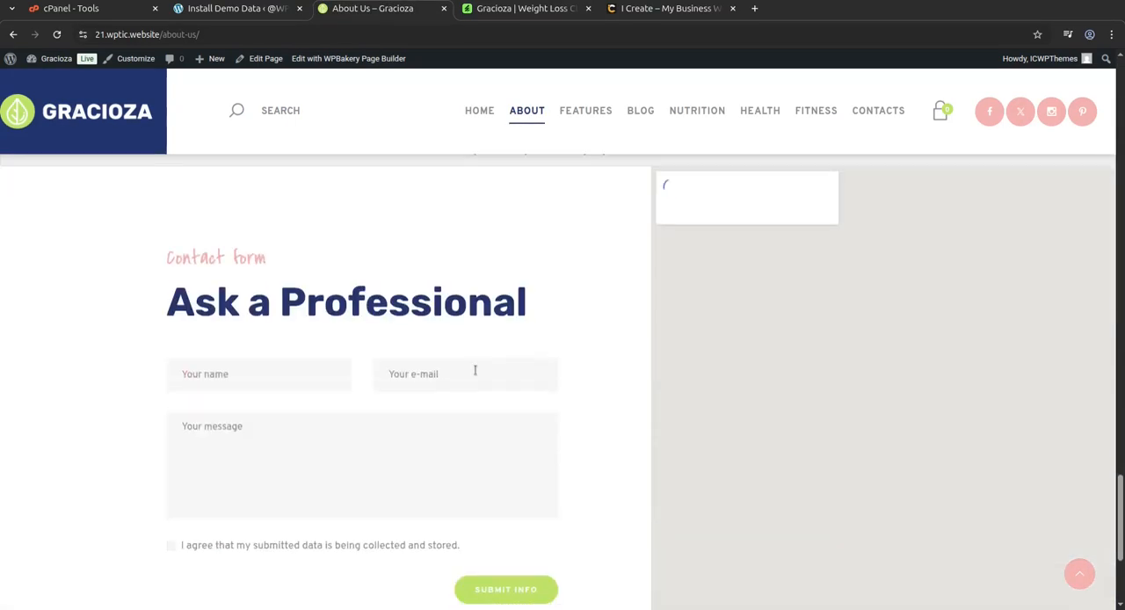
scroll(474, 370, down, 3)
scroll(474, 369, up, 5)
Open the Typography page from the Tools group of the site's Features navigation.
mouse_move(585, 113)
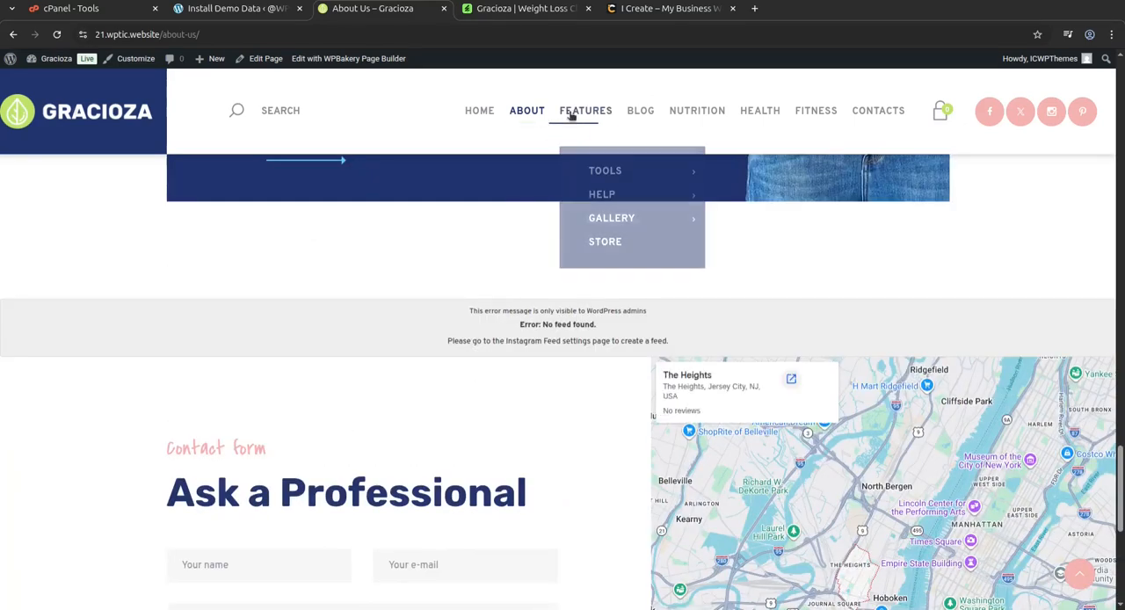
mouse_move(601, 172)
click(755, 176)
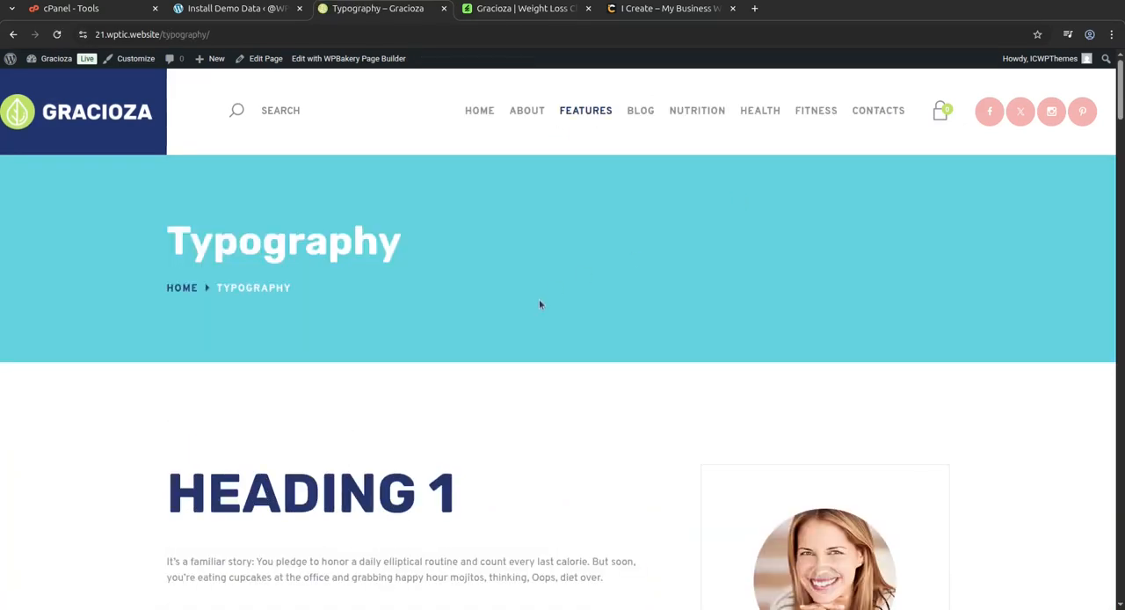
Open the site's Health category page from the Typography page and browse its latest posts.
scroll(540, 304, down, 5)
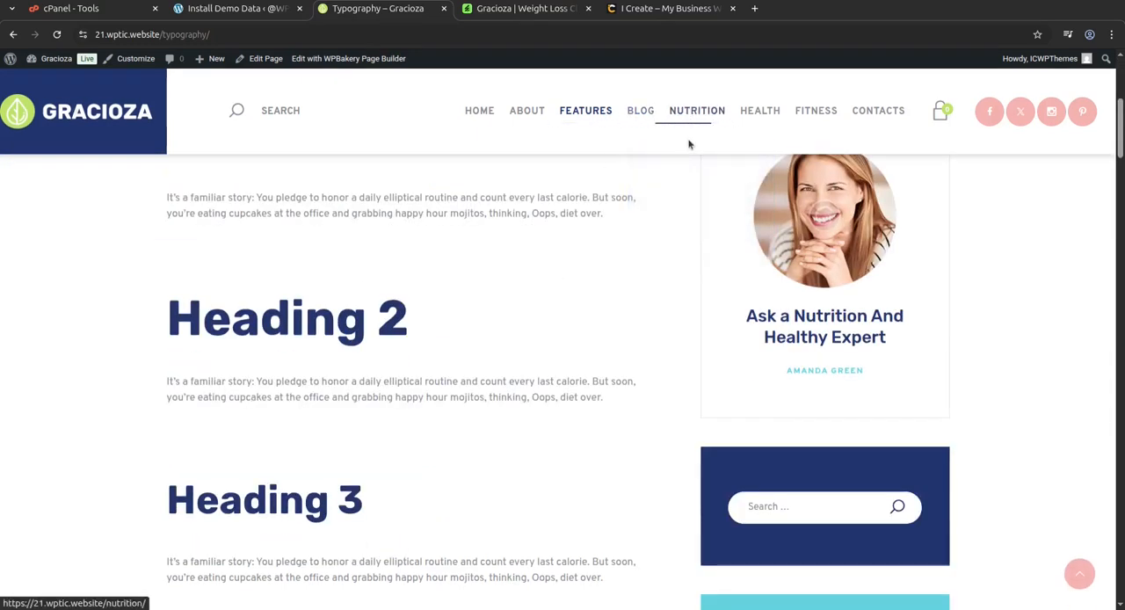
click(750, 116)
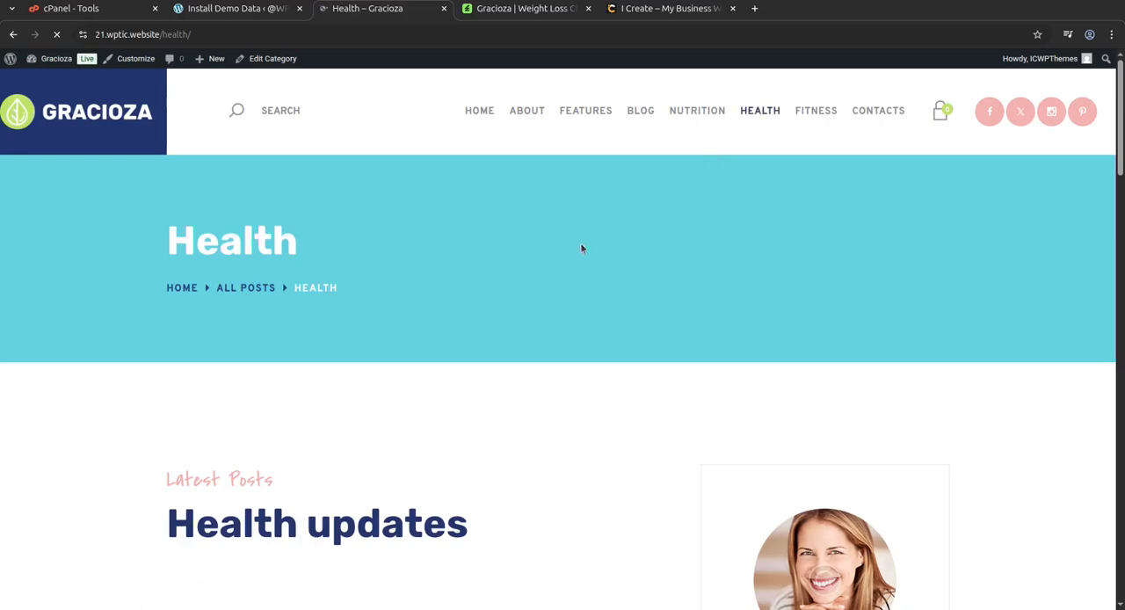
scroll(580, 244, down, 6)
scroll(585, 247, down, 1)
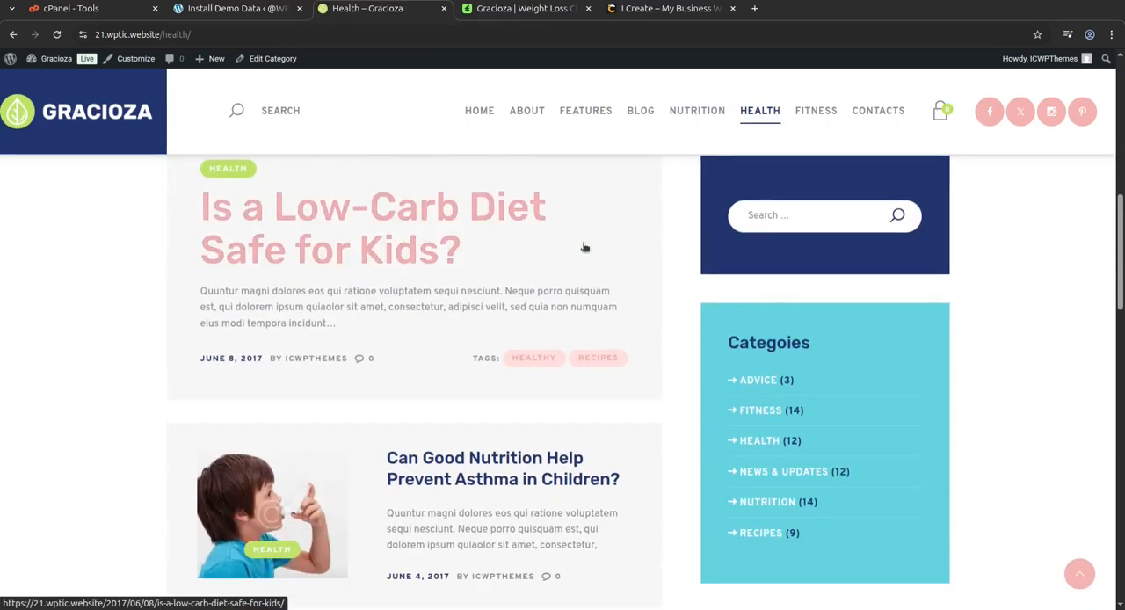
scroll(585, 247, down, 7)
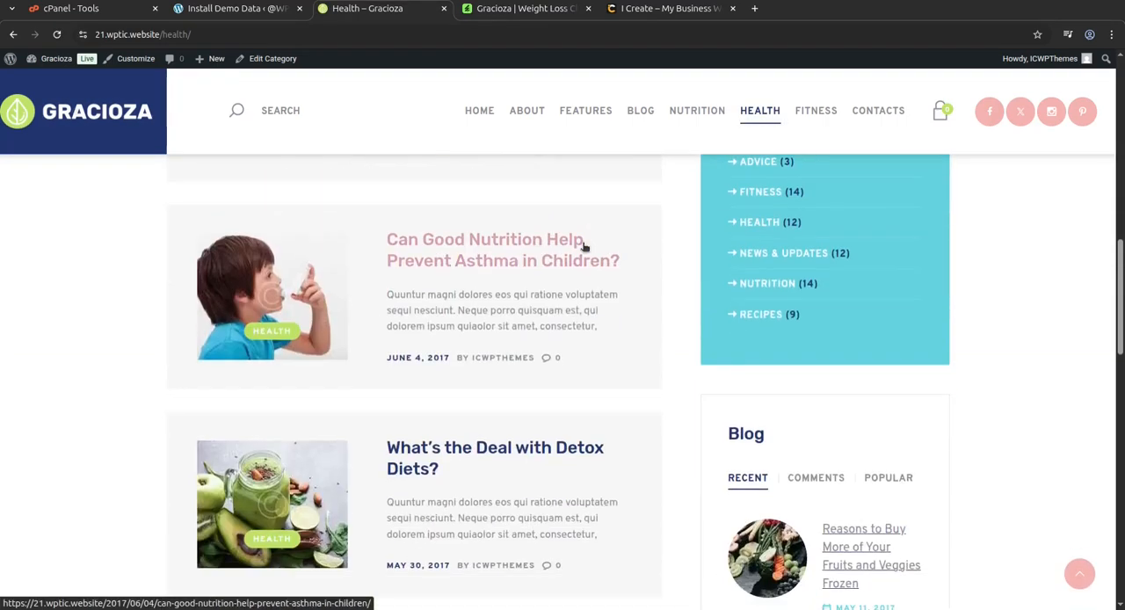
scroll(458, 434, down, 1)
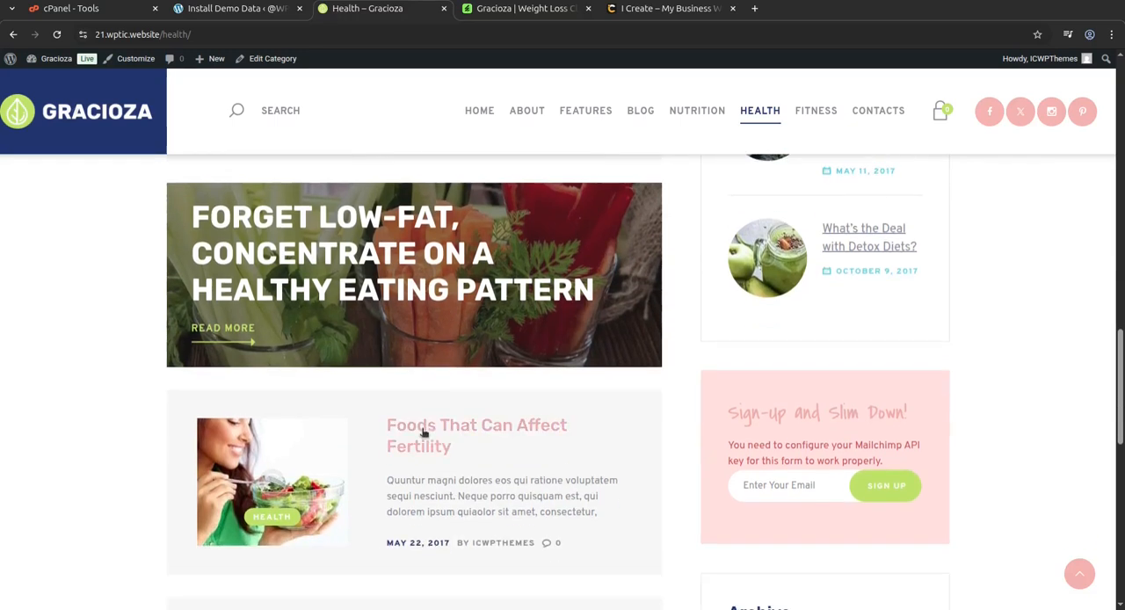
Open the post "Foods That Can Affect Fertility", then return to the Gracioza home page and examine its weight loss support section.
click(425, 429)
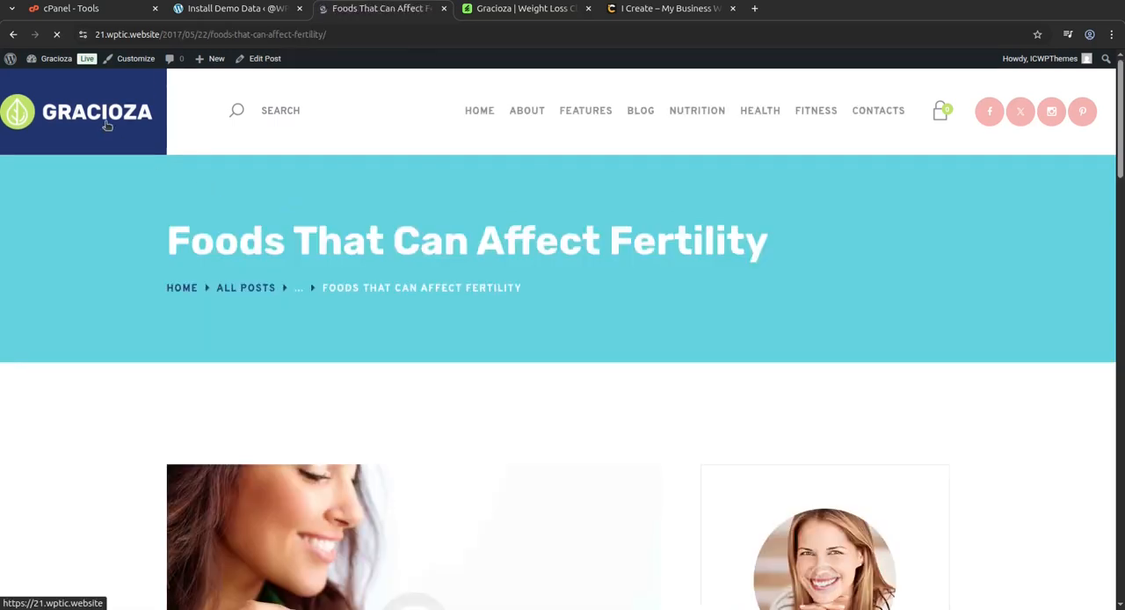
click(106, 125)
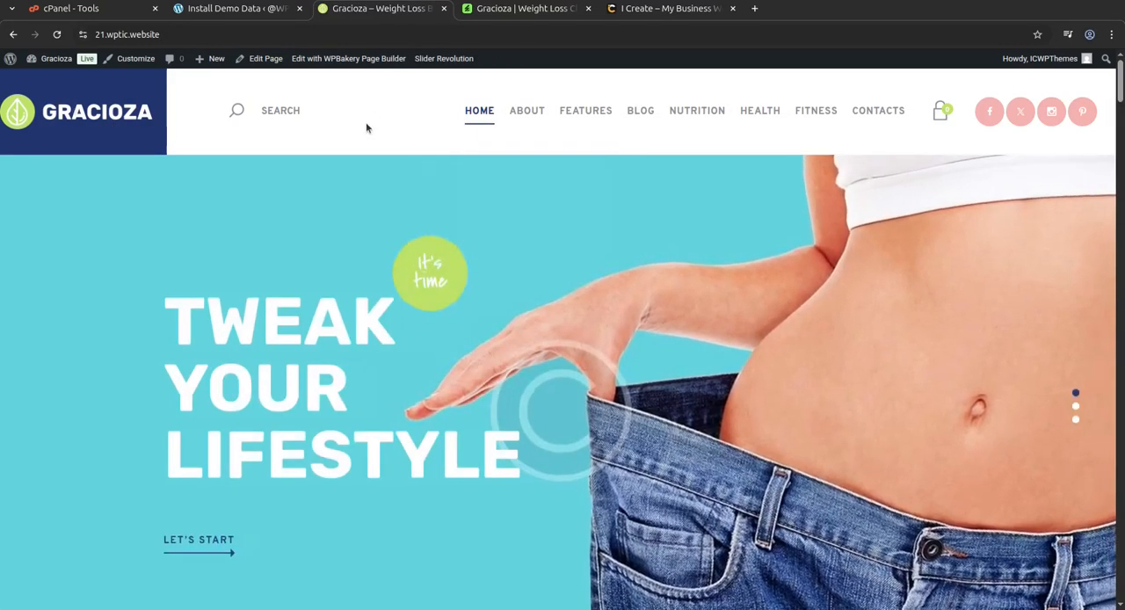
scroll(355, 373, down, 5)
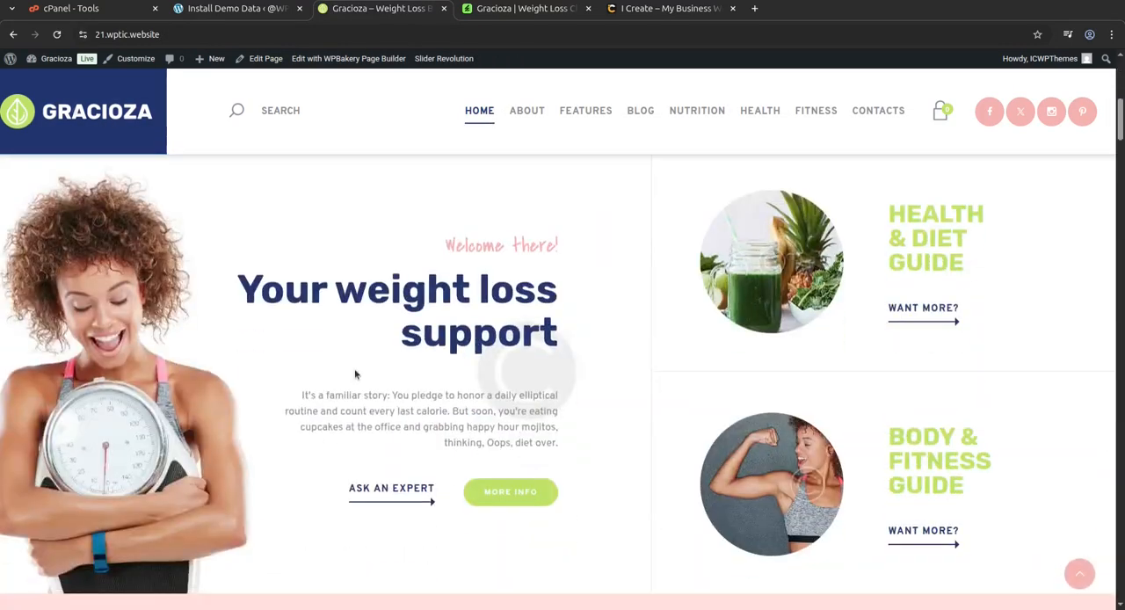
scroll(355, 374, down, 2)
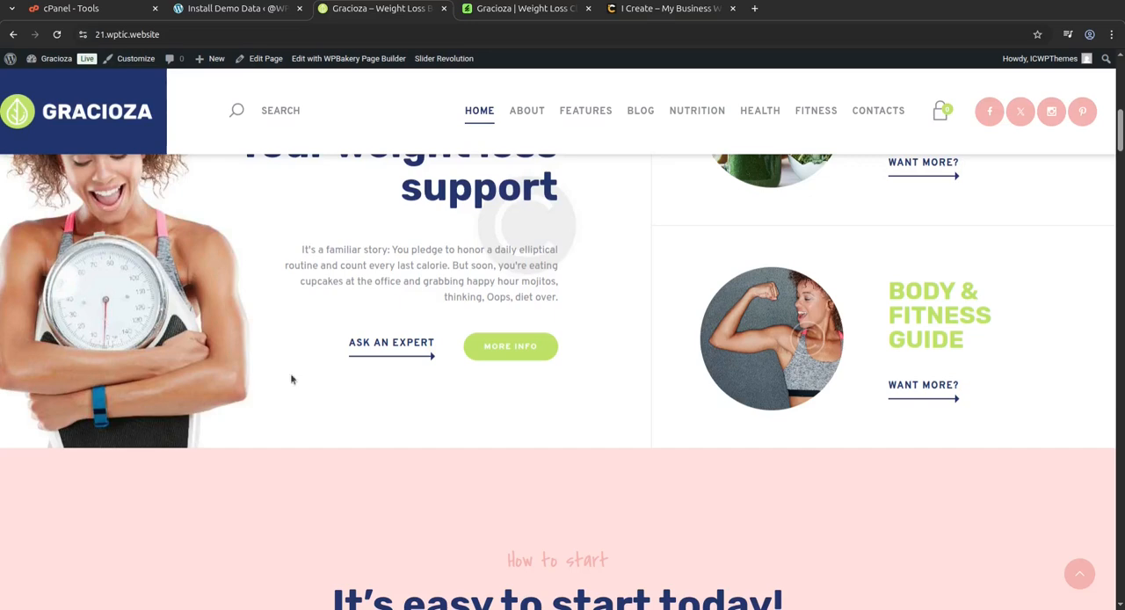
Switch to the i-Create website and examine its home page from the service options down to the mentor contact form.
click(629, 11)
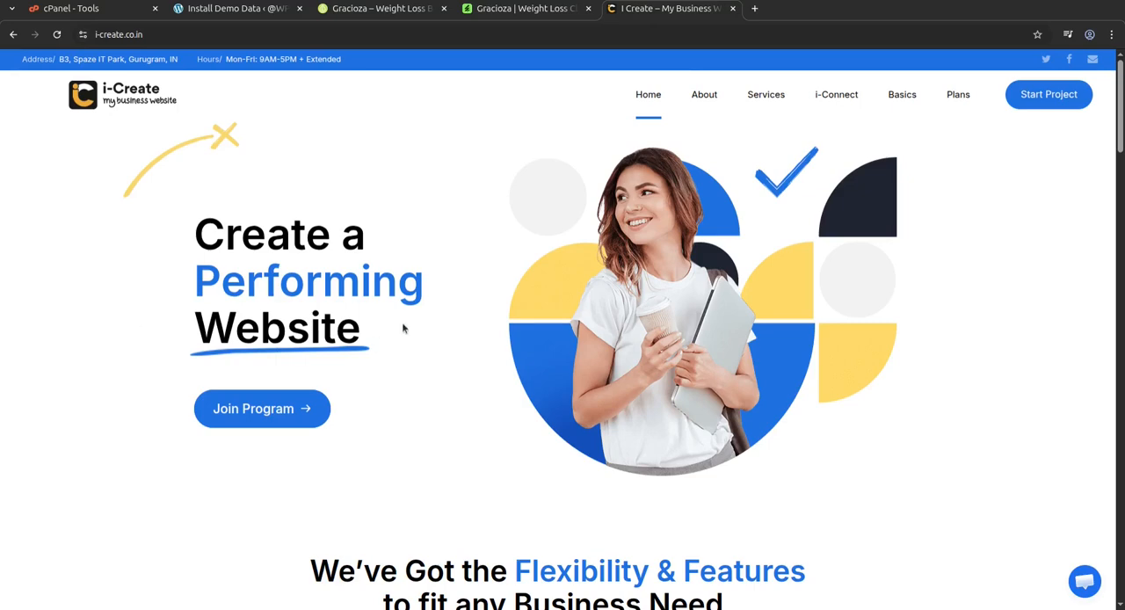
scroll(402, 326, down, 5)
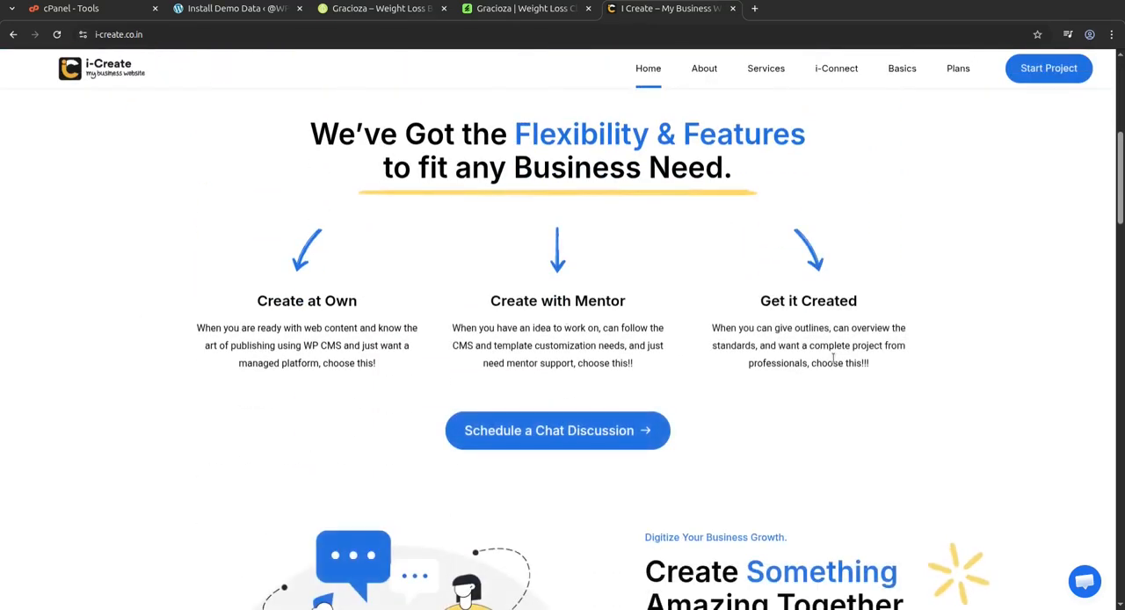
scroll(831, 359, down, 2)
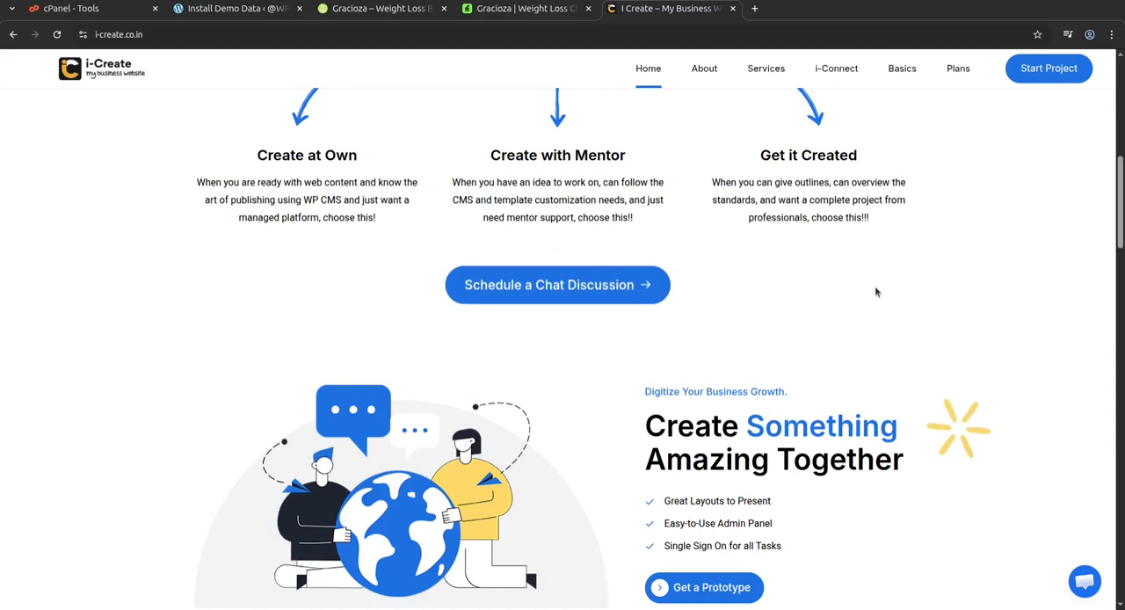
scroll(875, 290, down, 5)
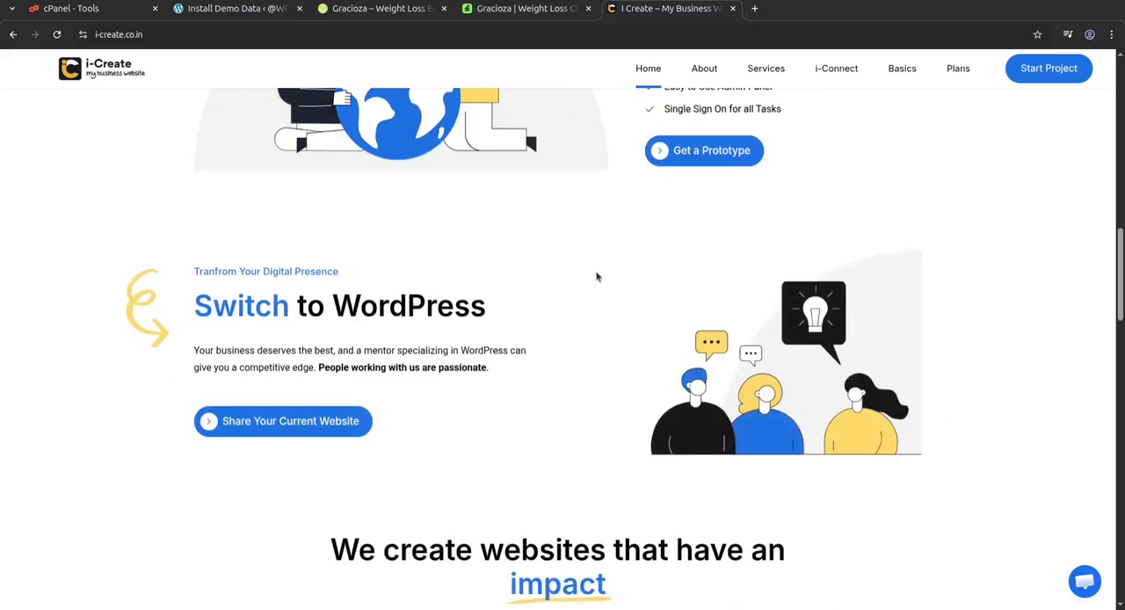
scroll(584, 317, down, 8)
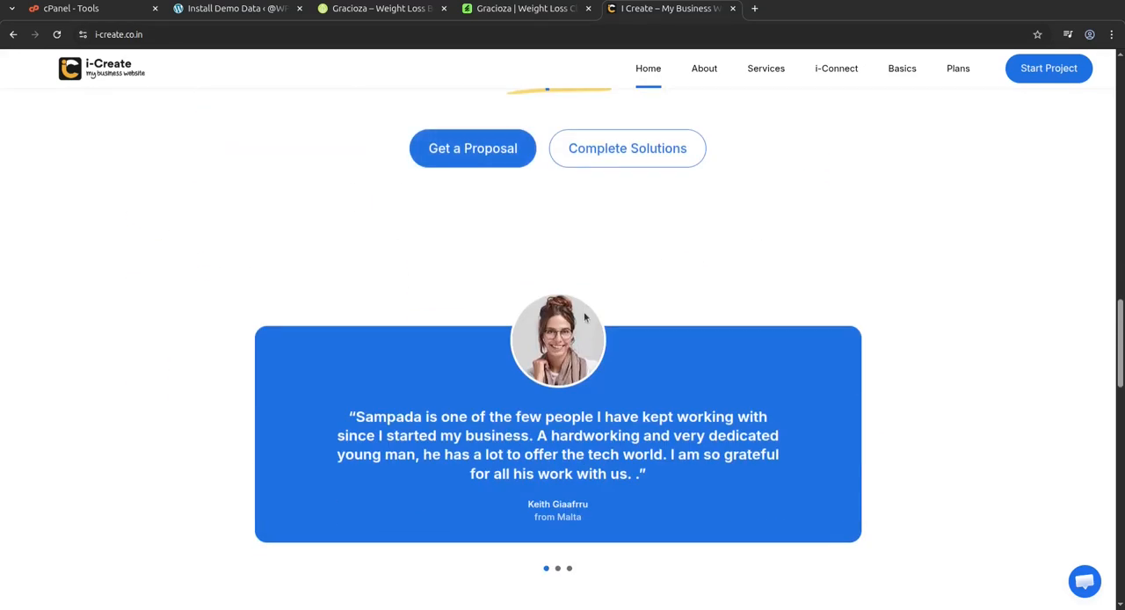
scroll(918, 359, down, 5)
scroll(918, 359, down, 5)
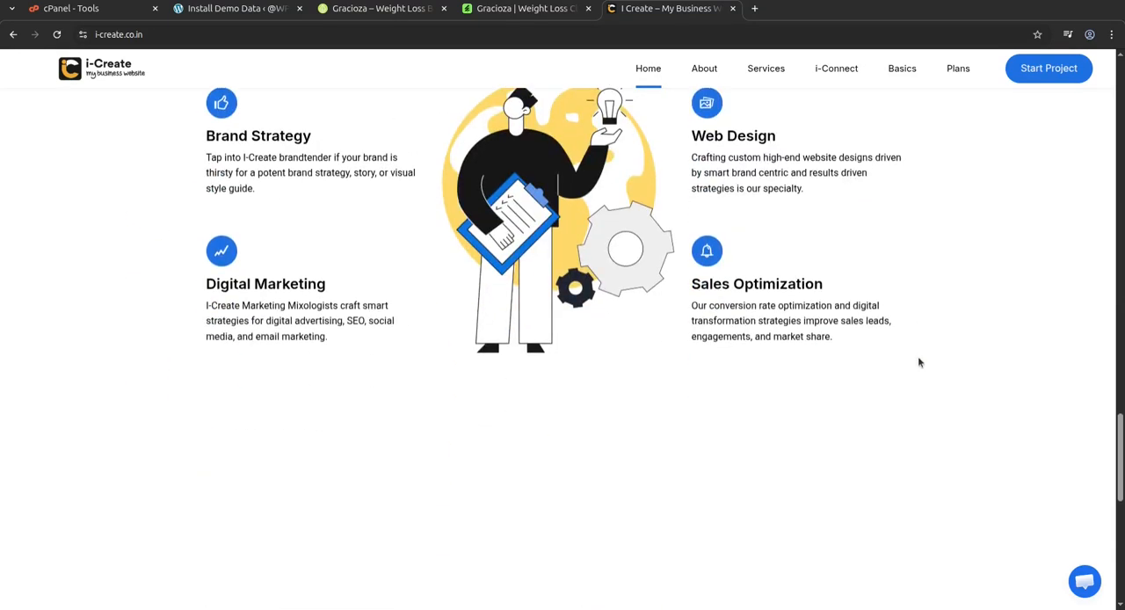
scroll(918, 361, down, 5)
scroll(919, 362, up, 10)
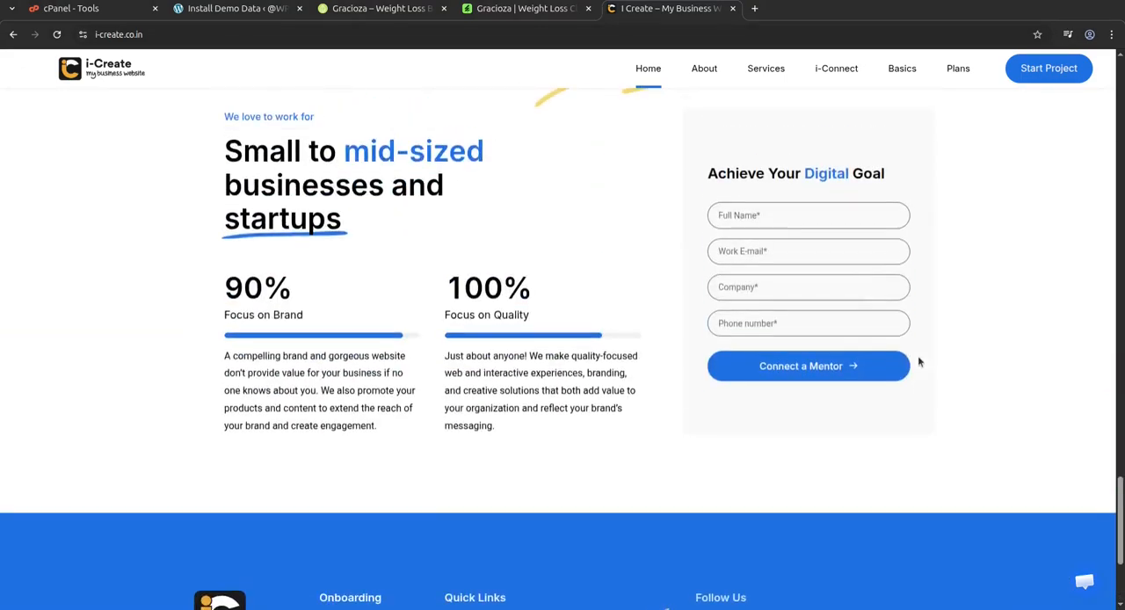
scroll(919, 361, up, 15)
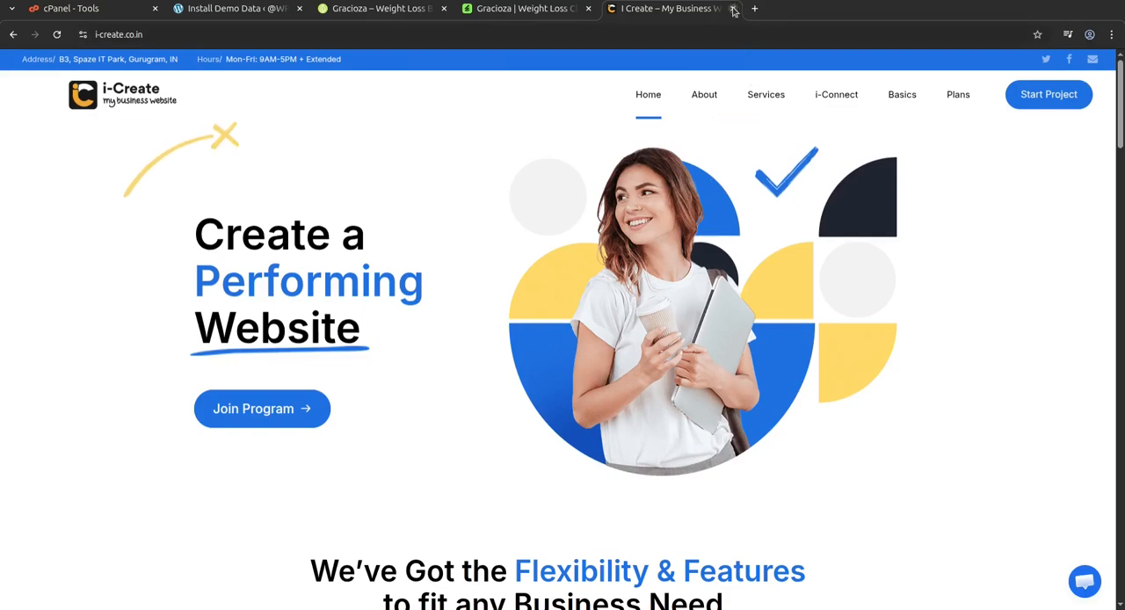
Close the i-Create website and return to the hero slider of the Gracioza home page.
click(734, 9)
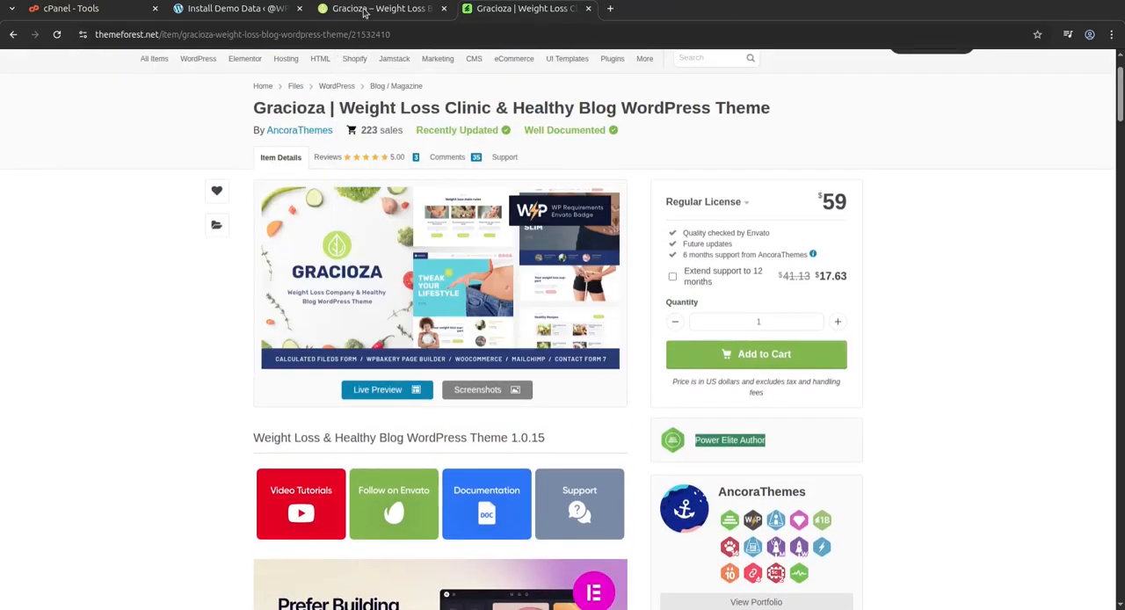
click(365, 9)
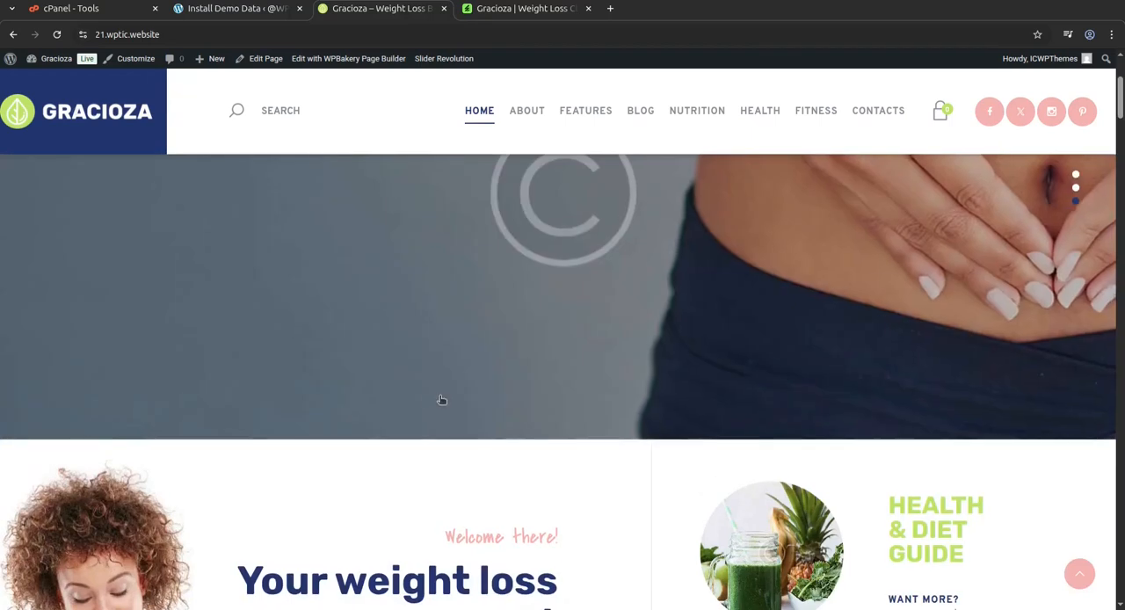
scroll(404, 341, up, 3)
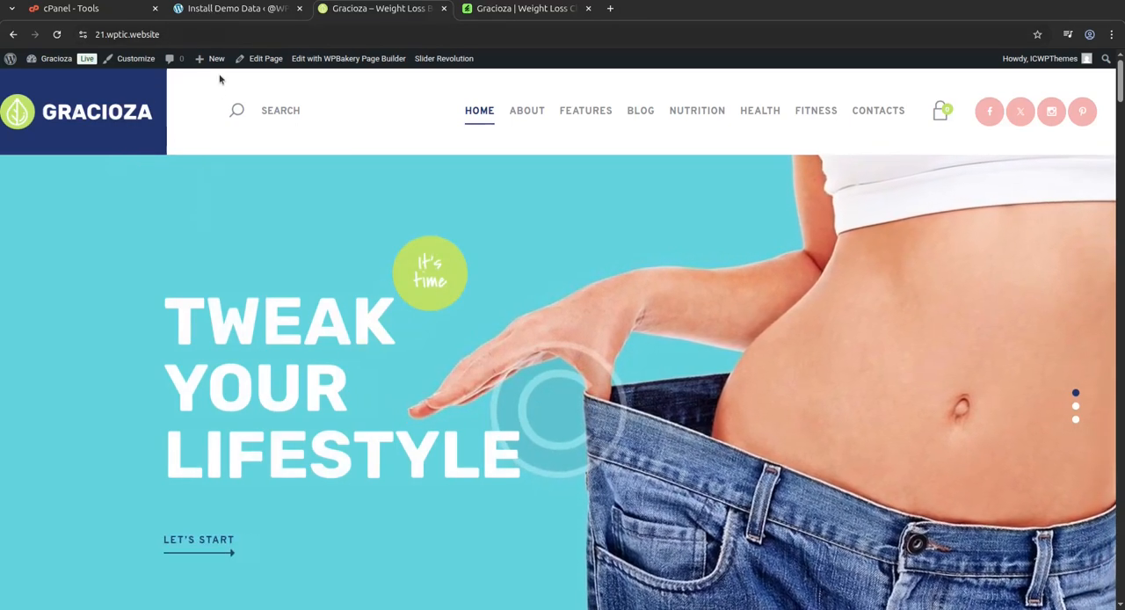
Return to the Gracioza page on ThemeForest and highlight the Regular License price, the Envato quality check and the future updates entry.
click(233, 8)
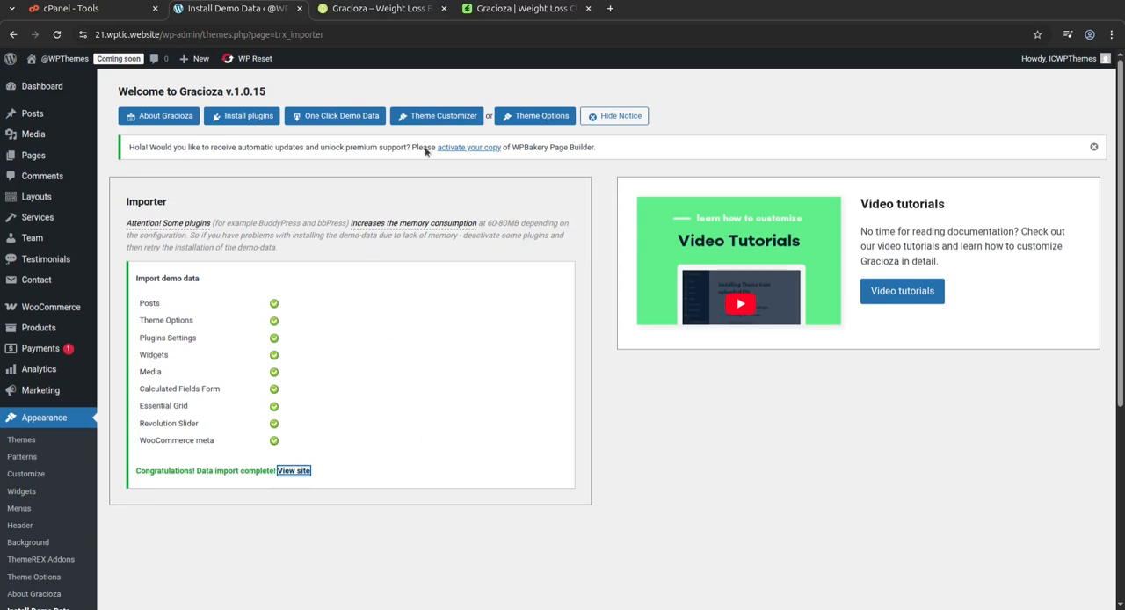
click(476, 13)
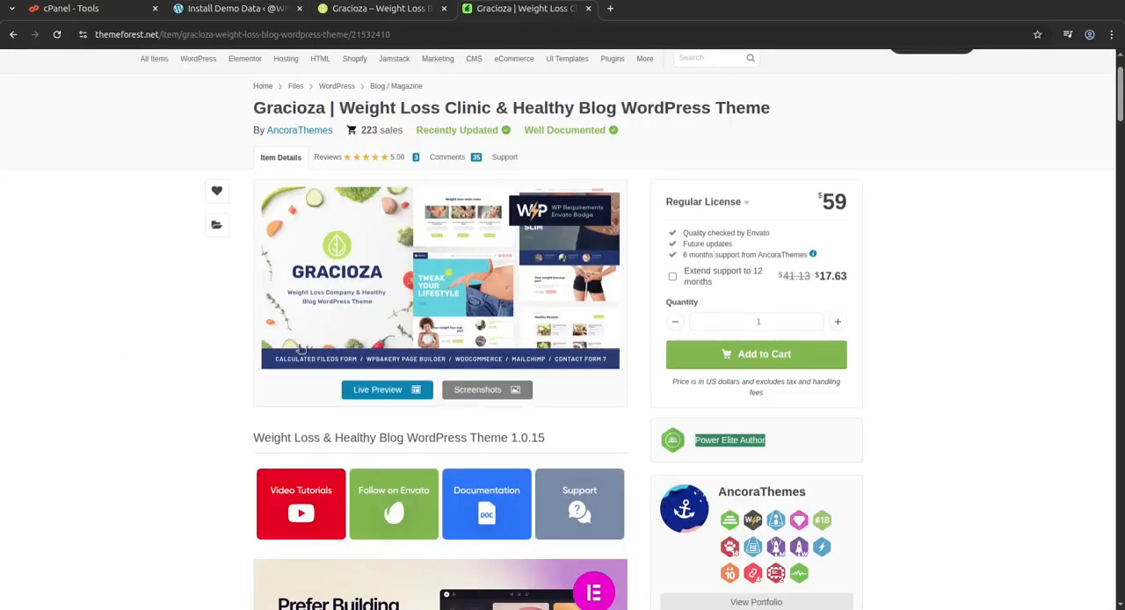
drag(822, 206, 850, 205)
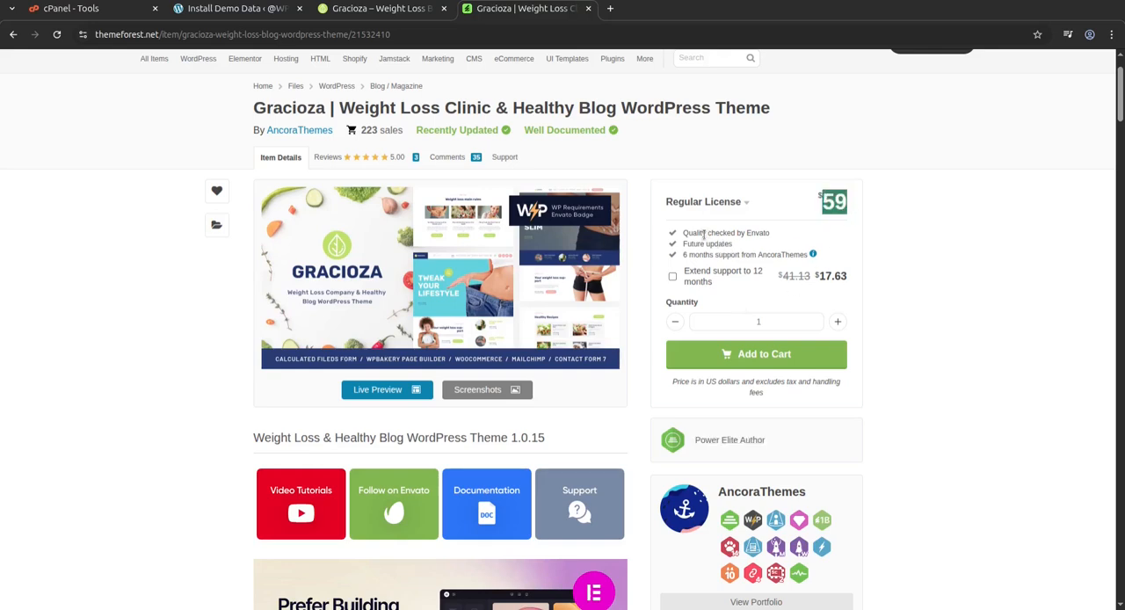
drag(683, 234, 757, 234)
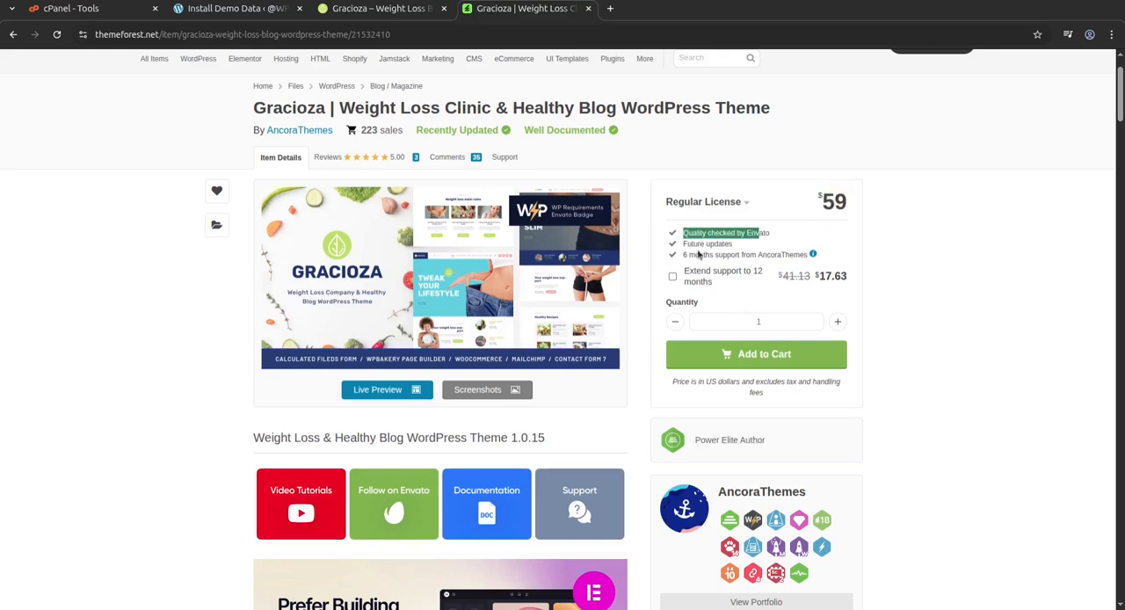
drag(683, 246, 736, 252)
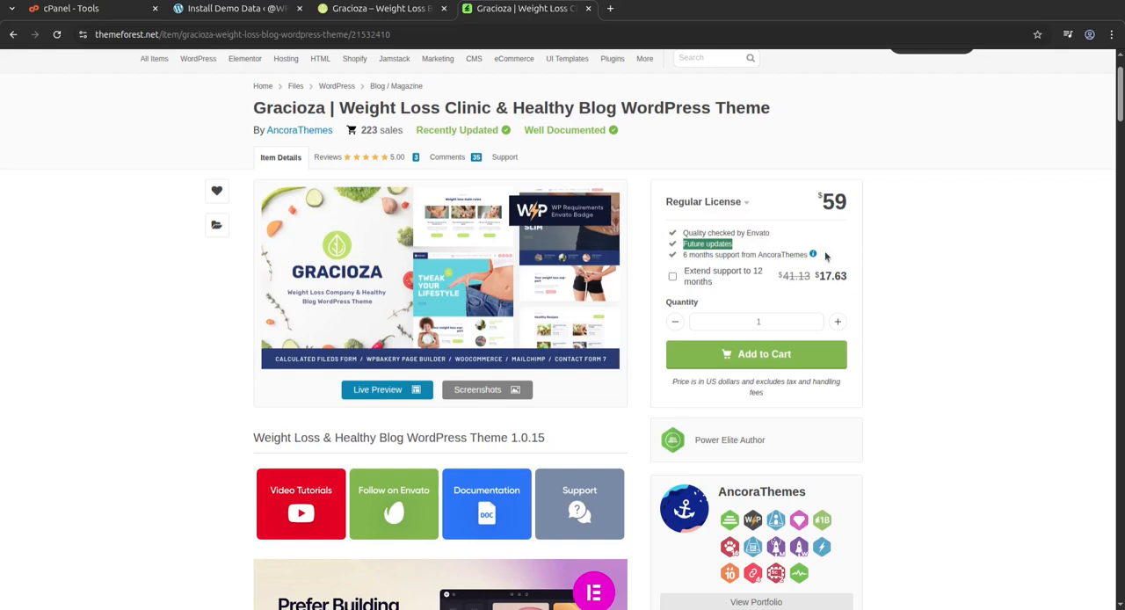
click(735, 250)
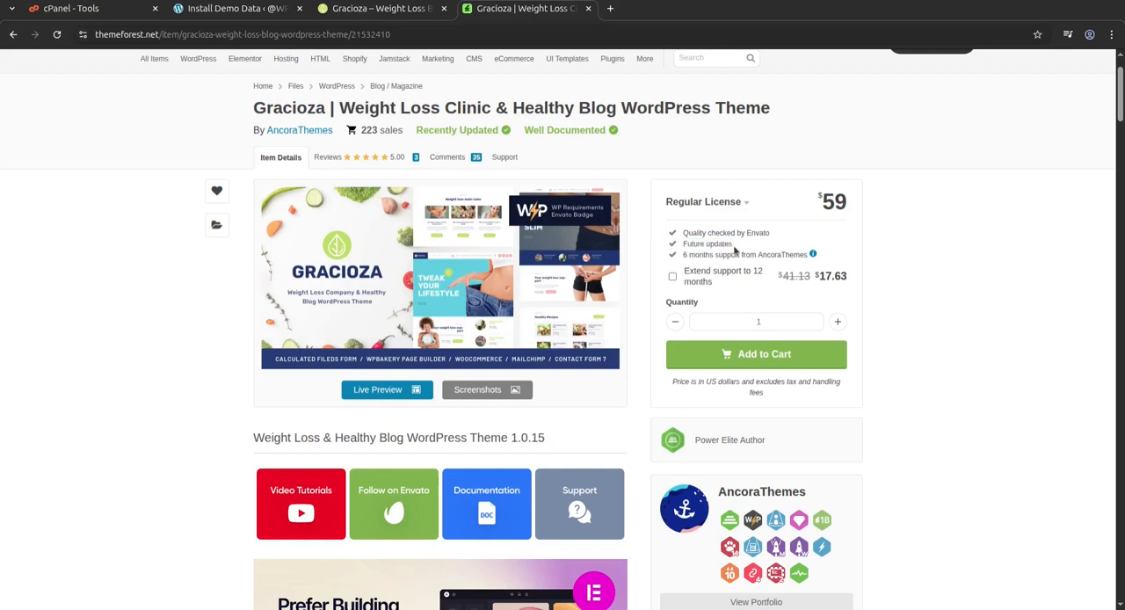
drag(734, 250, 680, 252)
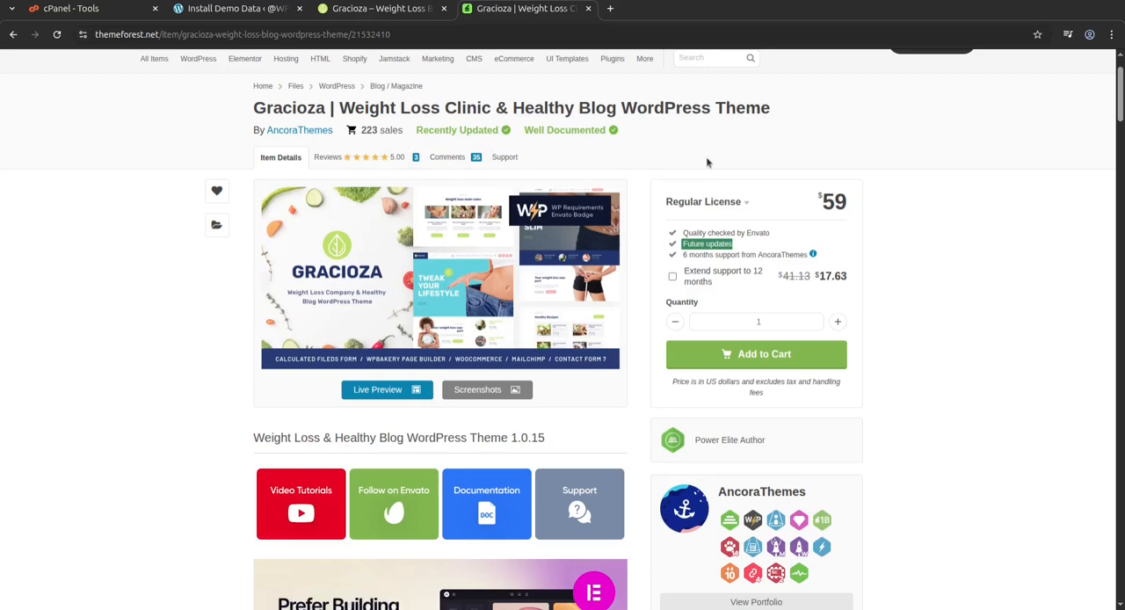
Examine the AncoraThemes author box and the update and compatibility details on the theme page.
scroll(693, 306, down, 3)
scroll(719, 306, down, 4)
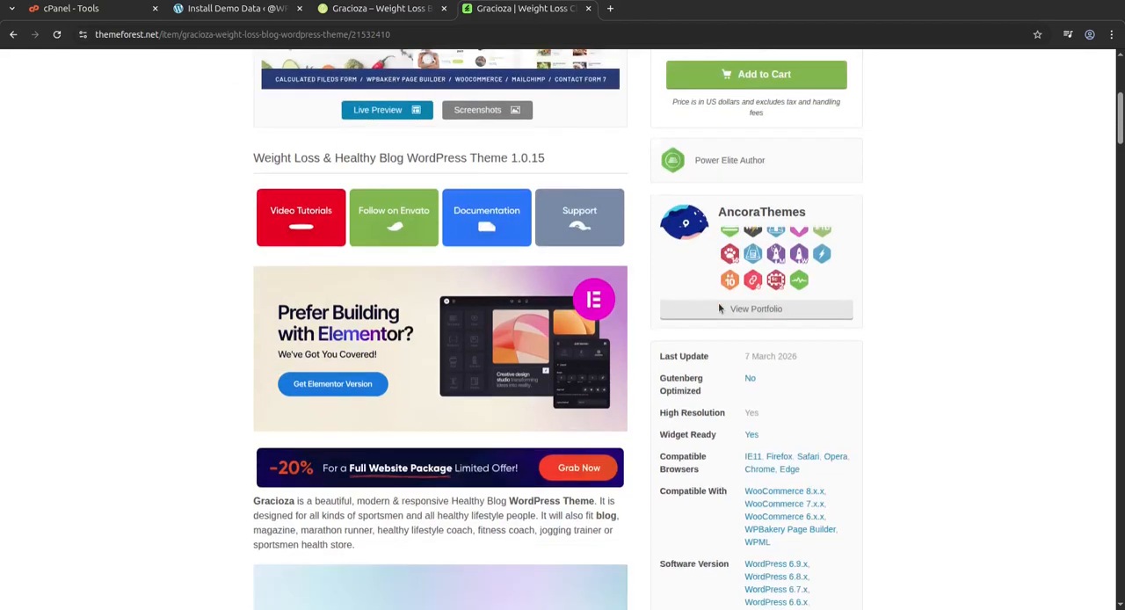
scroll(718, 305, up, 3)
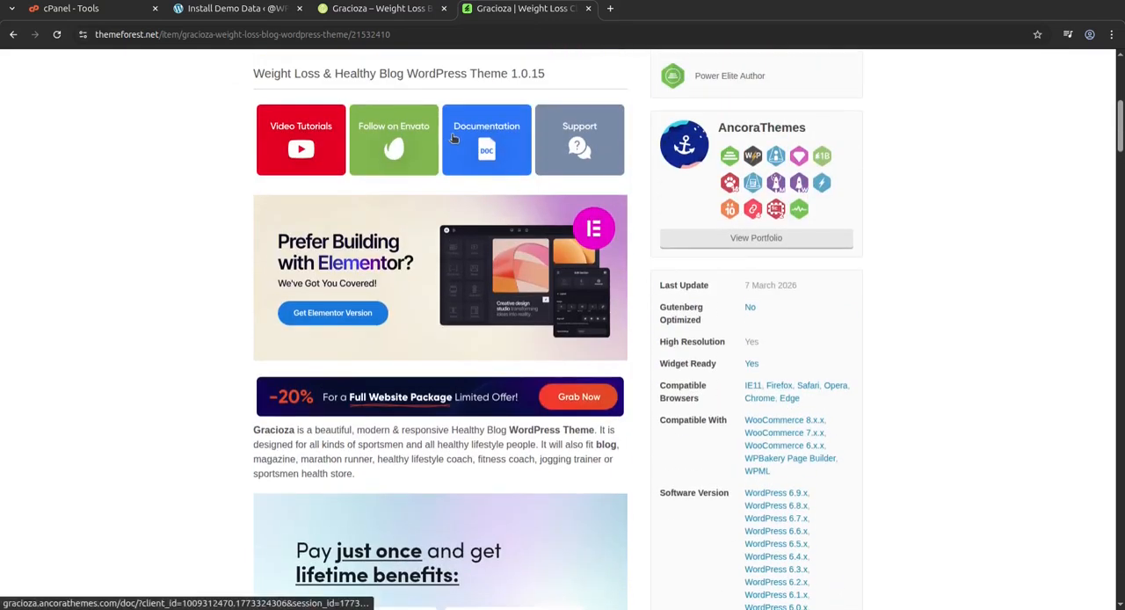
Return to the demo data import page in the WordPress admin and look over the available content types such as Services and Pages.
click(238, 10)
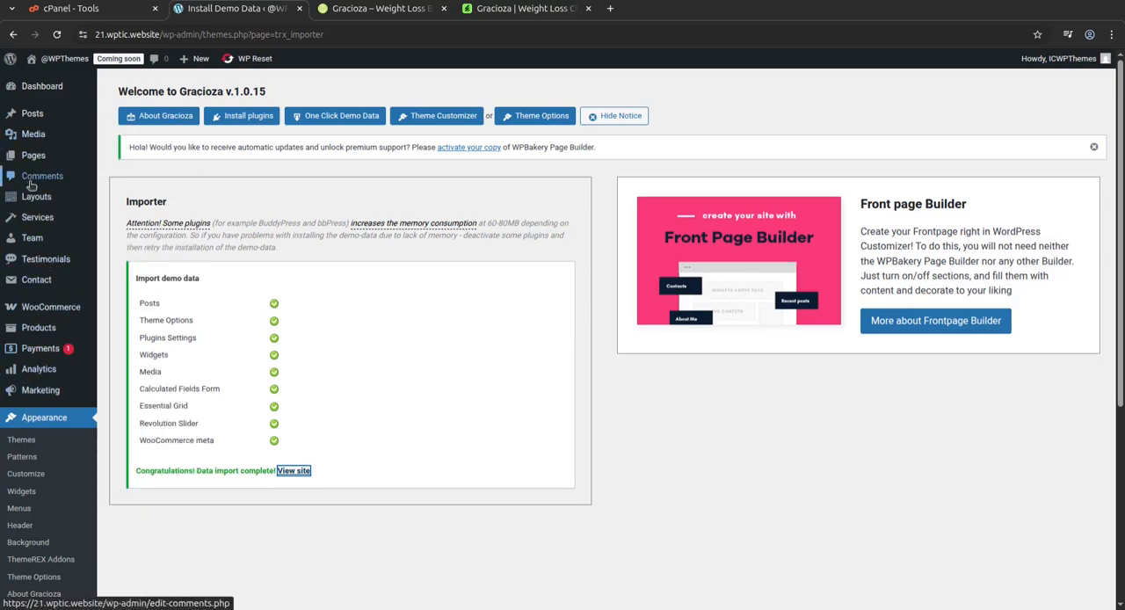
mouse_move(45, 254)
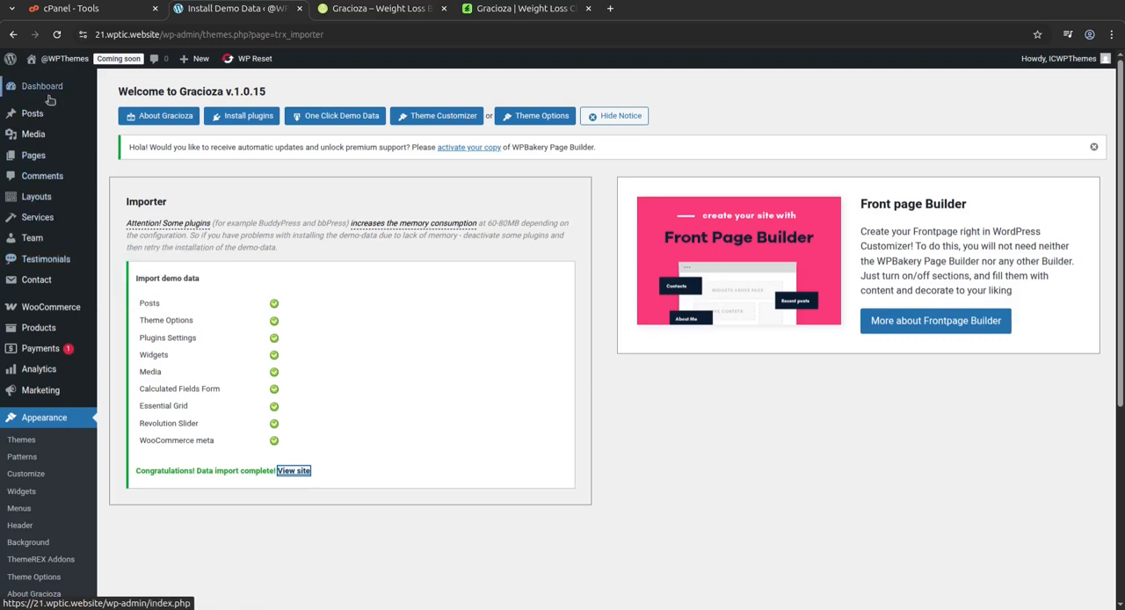
mouse_move(47, 215)
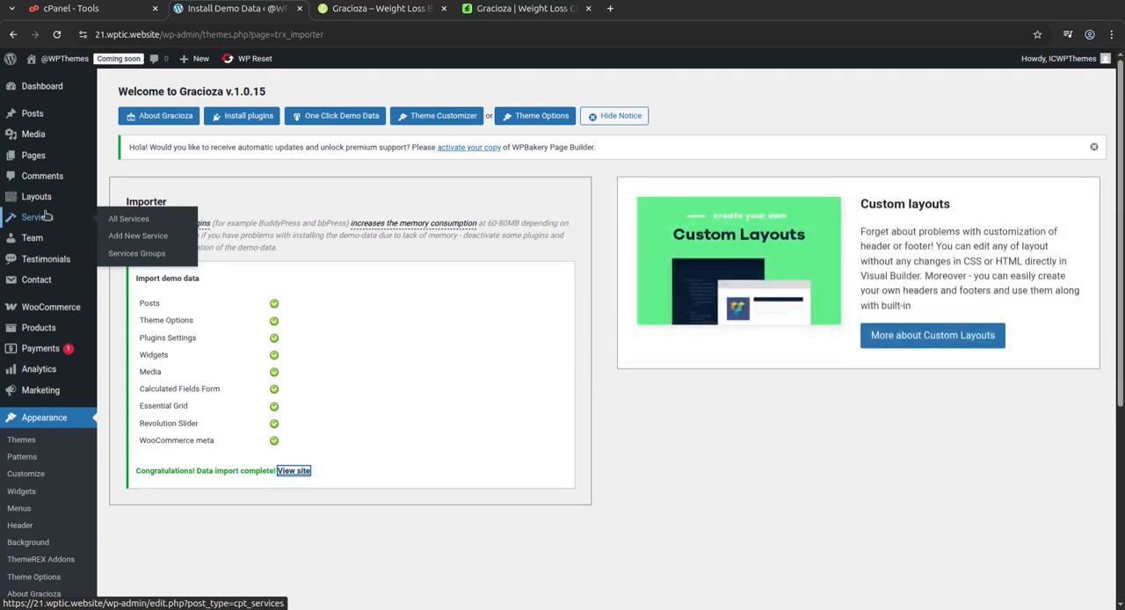
mouse_move(53, 131)
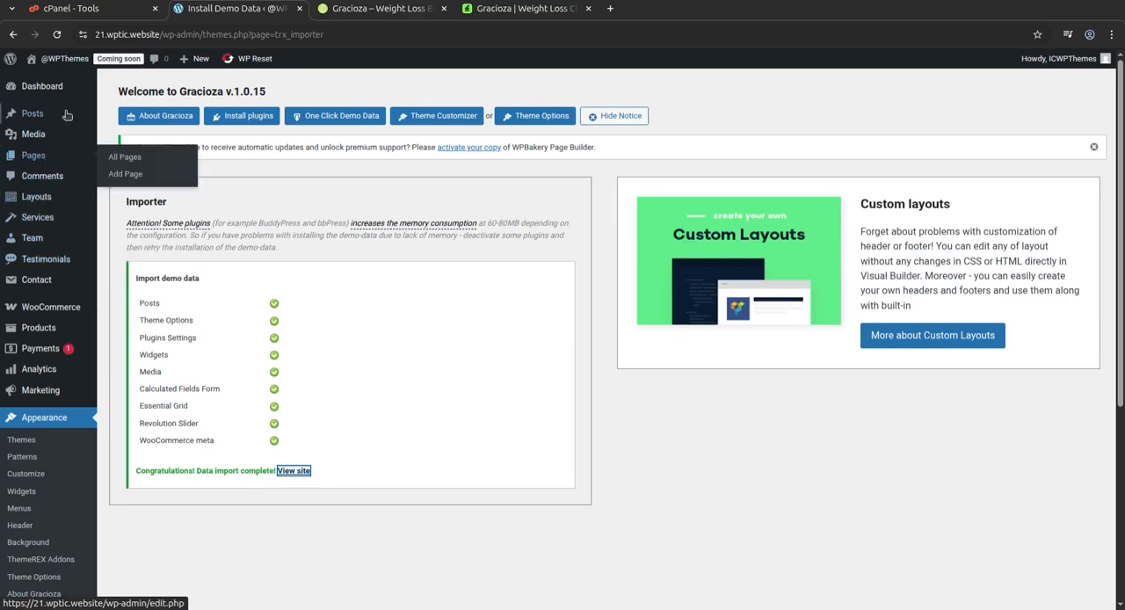
Inspect gracioza.zip, gracioza-child.zip and the plugins folder in the gracioza_v1.0.15 package in the file manager, then minimize it.
click(2, 20)
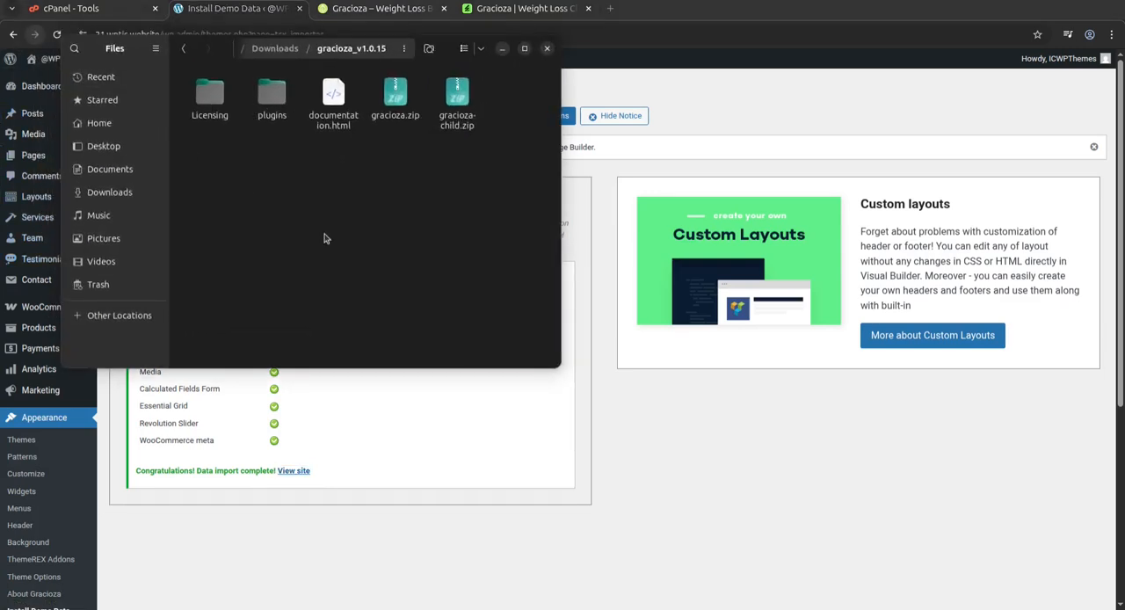
click(391, 98)
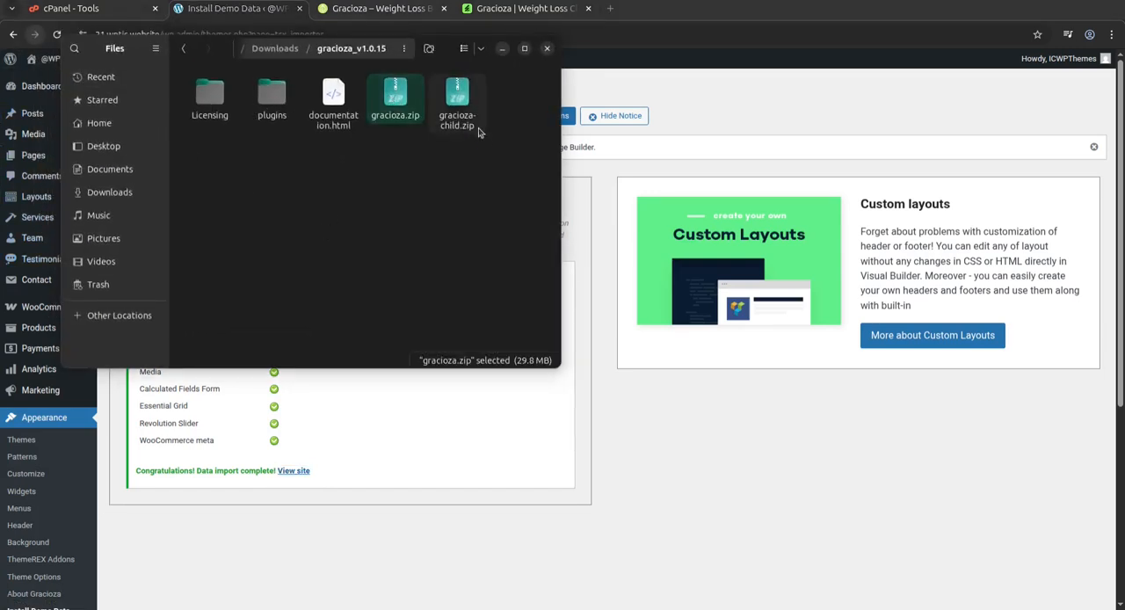
click(459, 101)
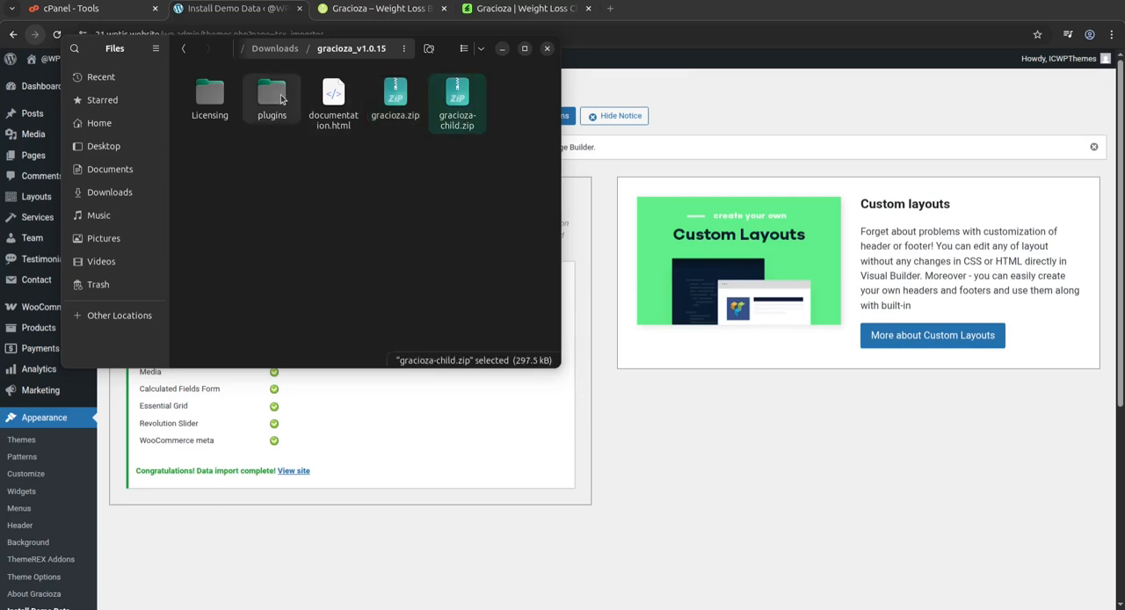
double_click(271, 97)
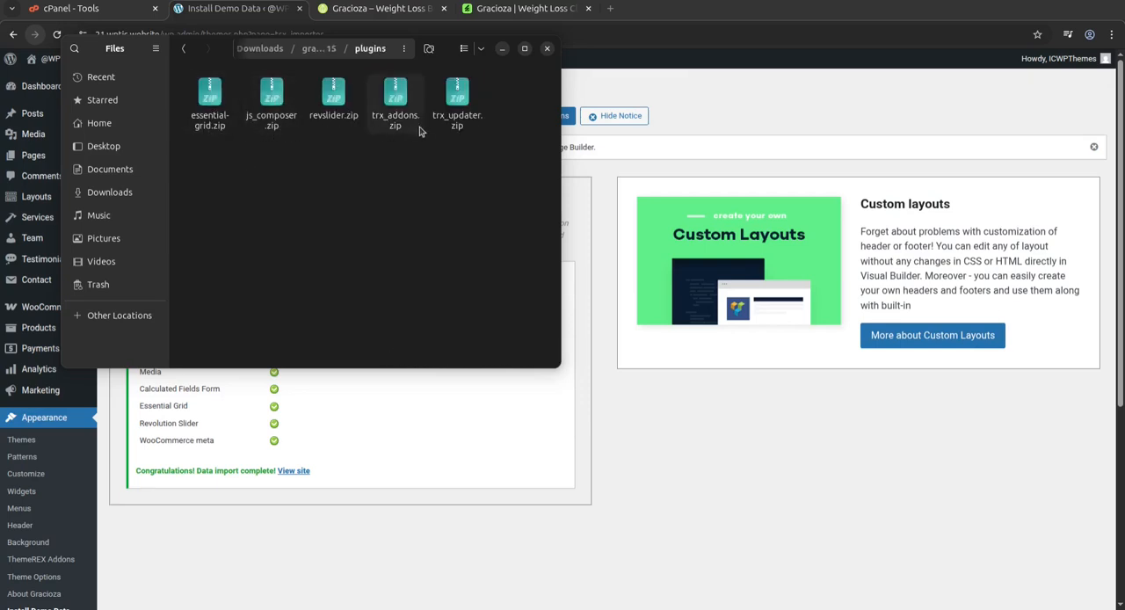
click(319, 48)
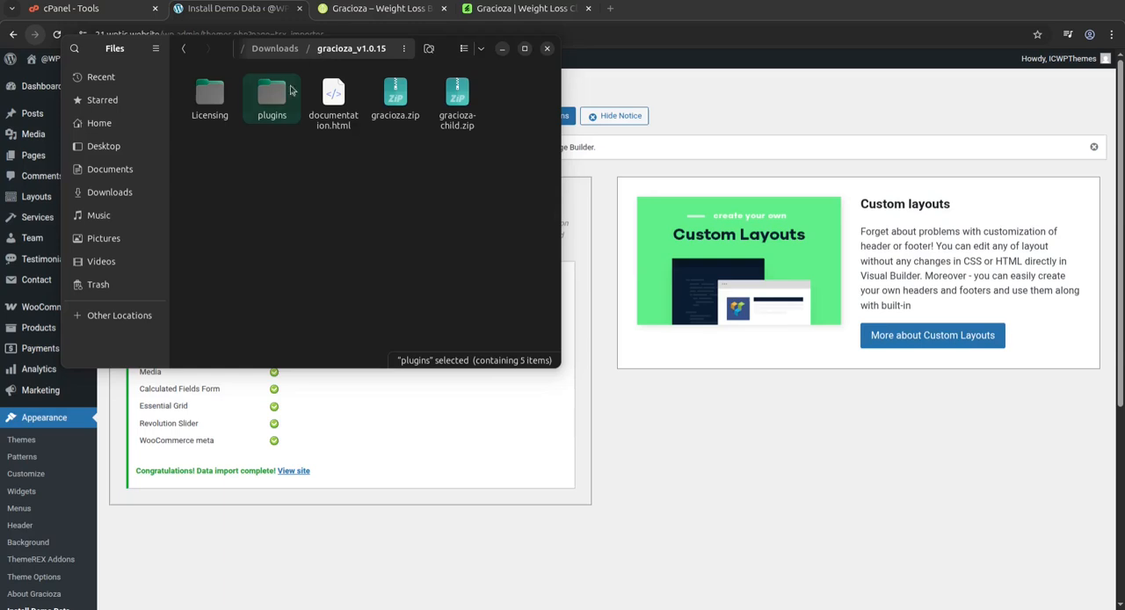
click(502, 49)
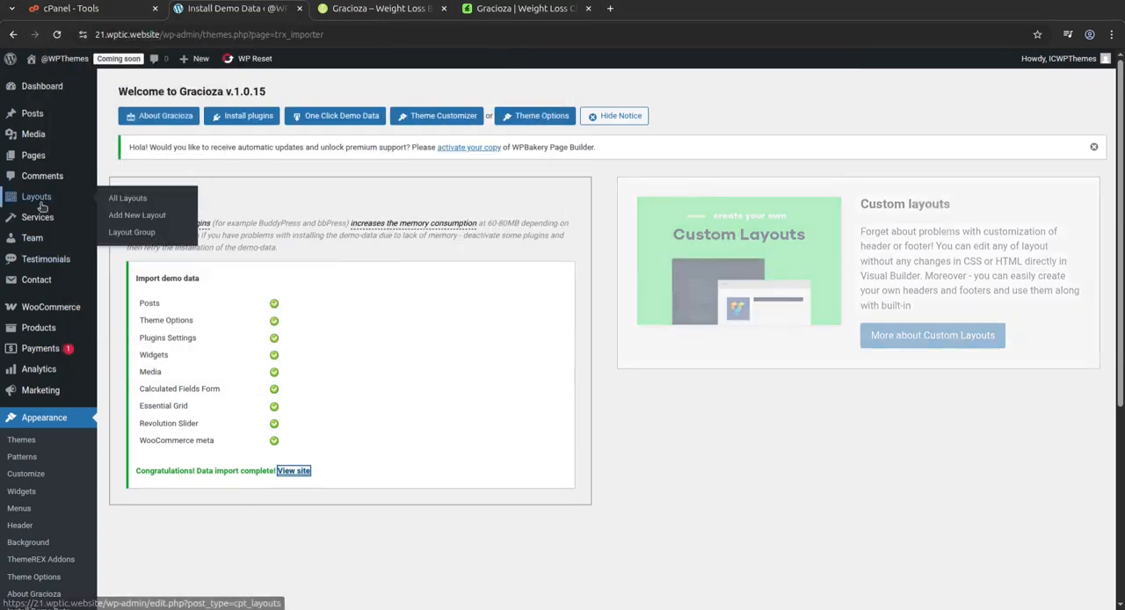
Open the list of installed plugins in the WordPress admin and highlight the name Calculated Fields Form.
scroll(53, 443, down, 2)
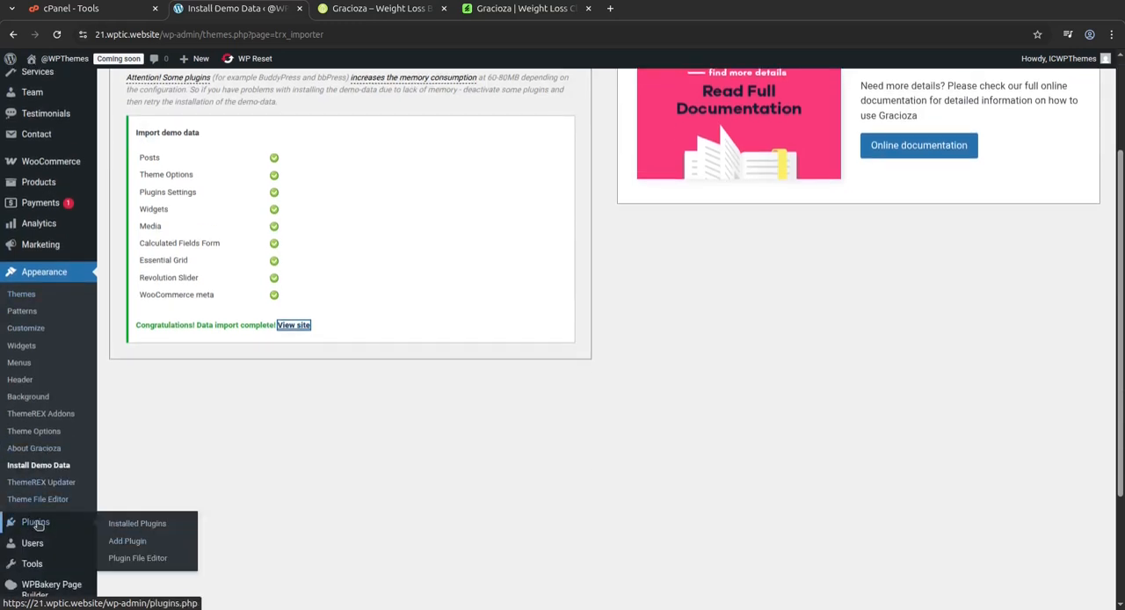
click(146, 525)
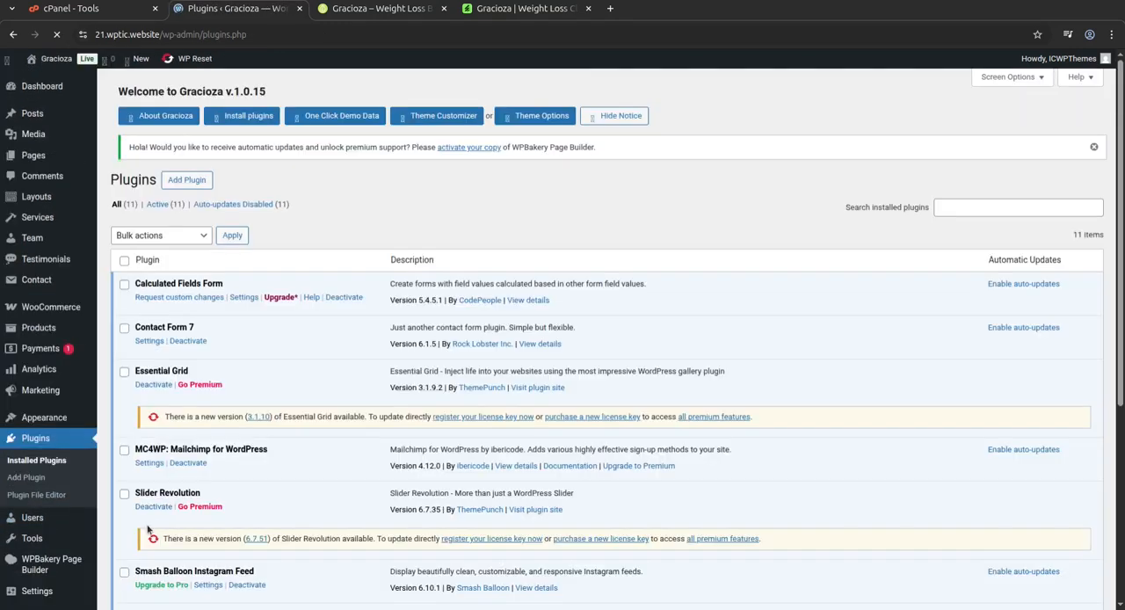
drag(224, 299, 137, 292)
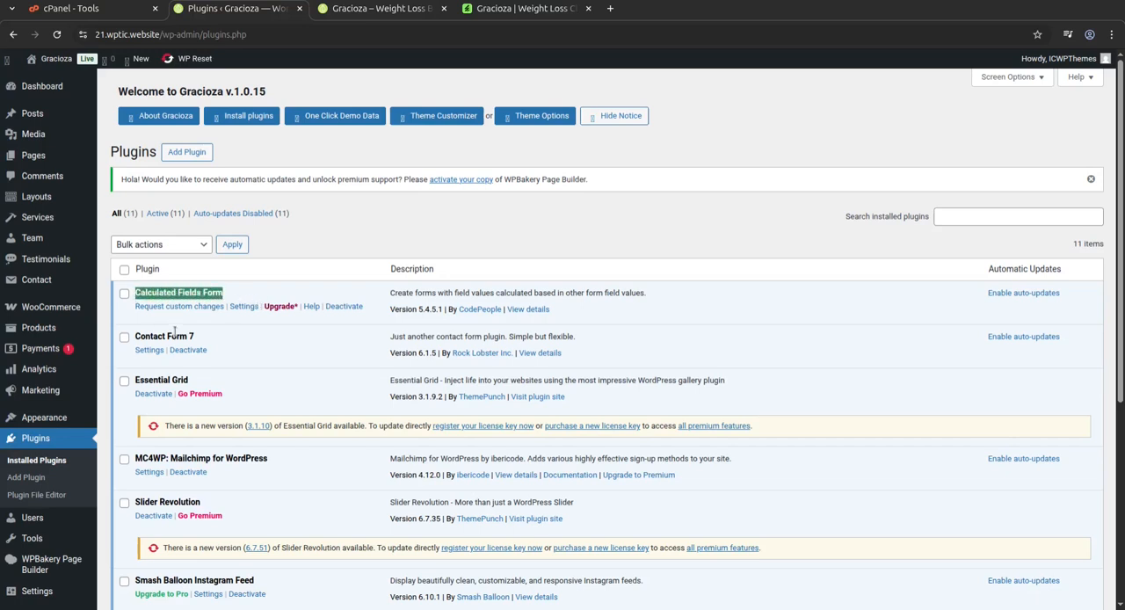
View the Gracioza home page and the theme's ThemeForest page, and return to the home page.
click(374, 10)
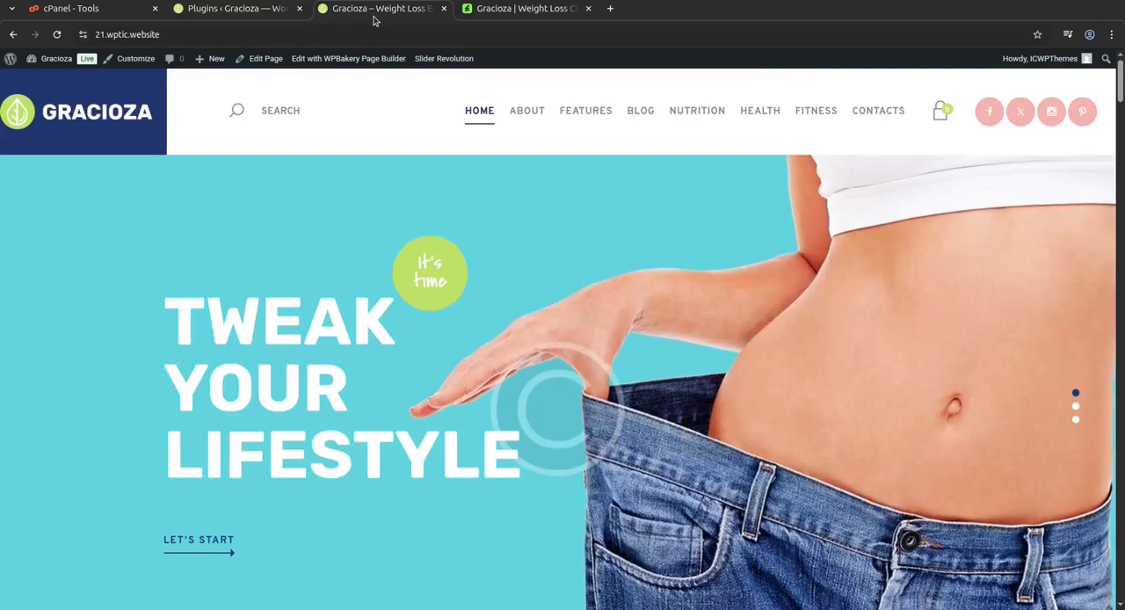
scroll(391, 390, down, 3)
scroll(391, 390, up, 3)
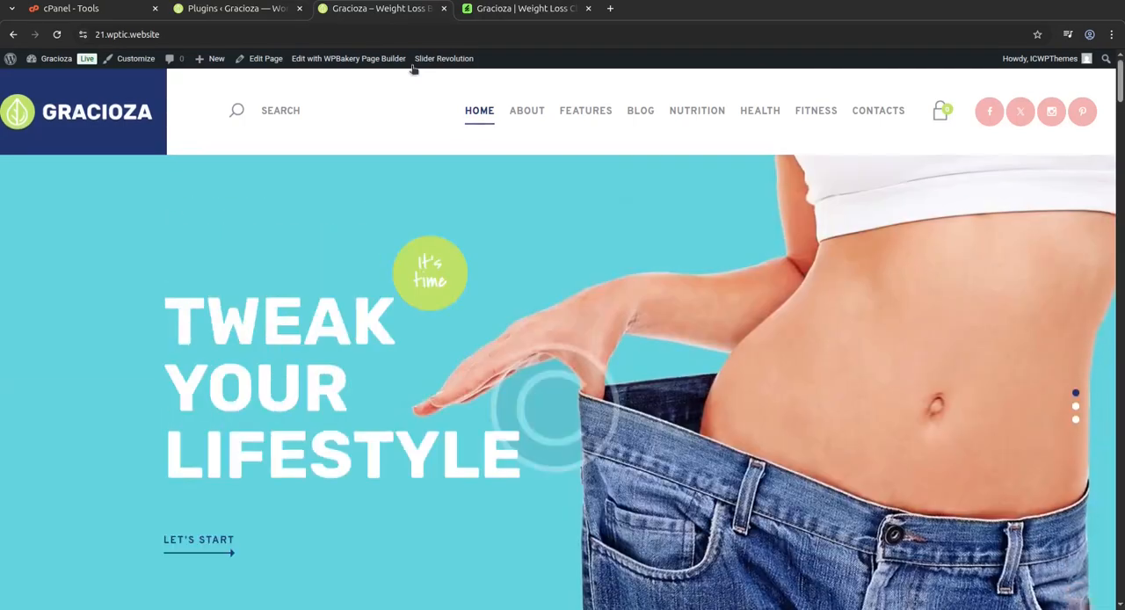
click(498, 8)
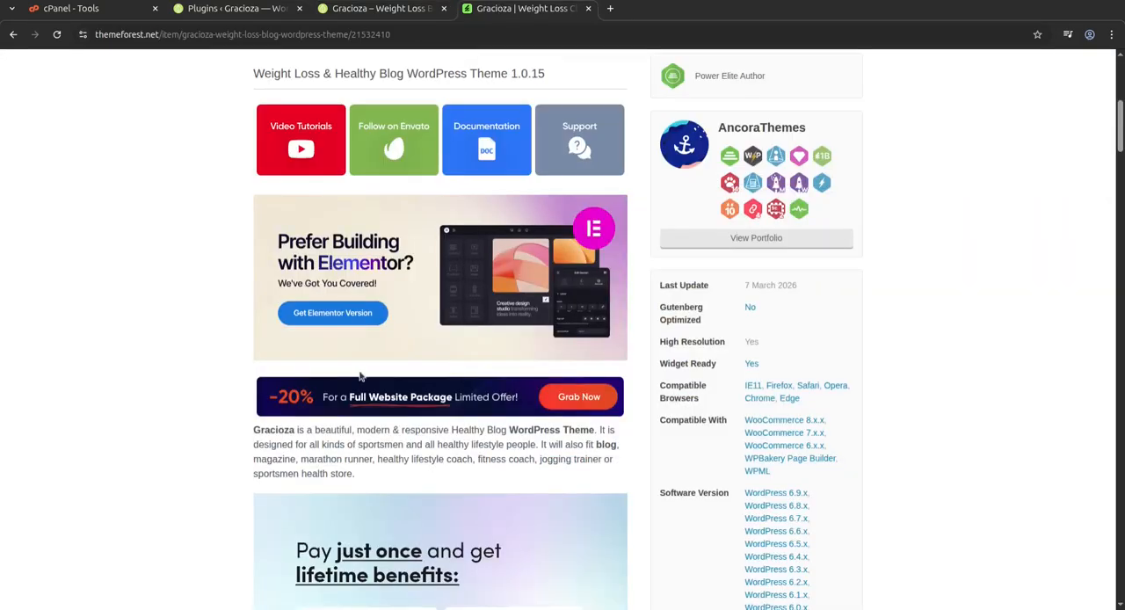
scroll(360, 257, up, 2)
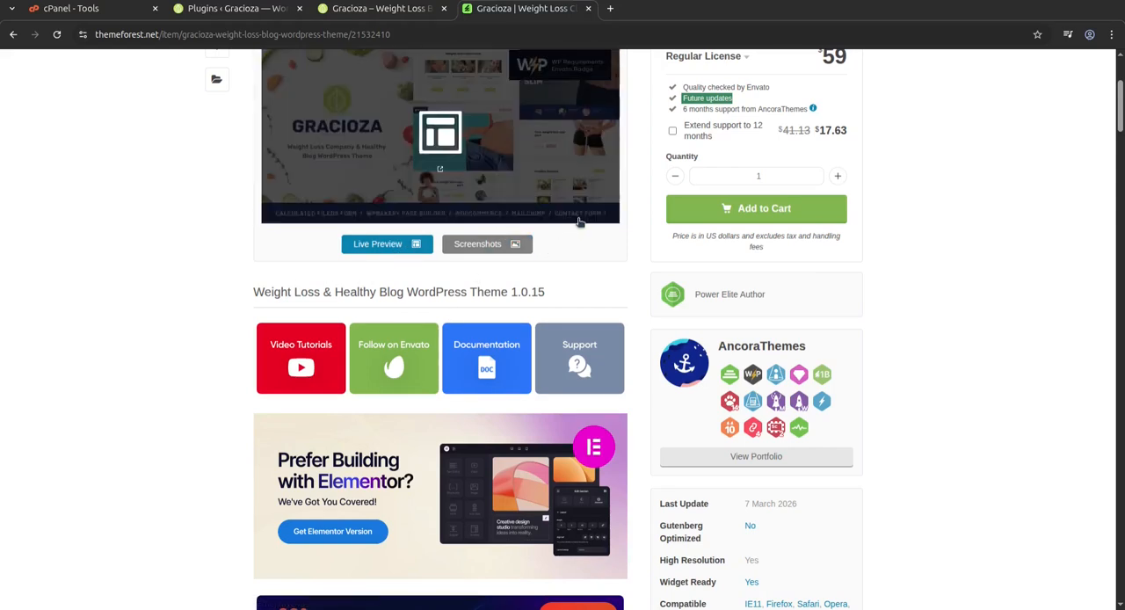
click(397, 8)
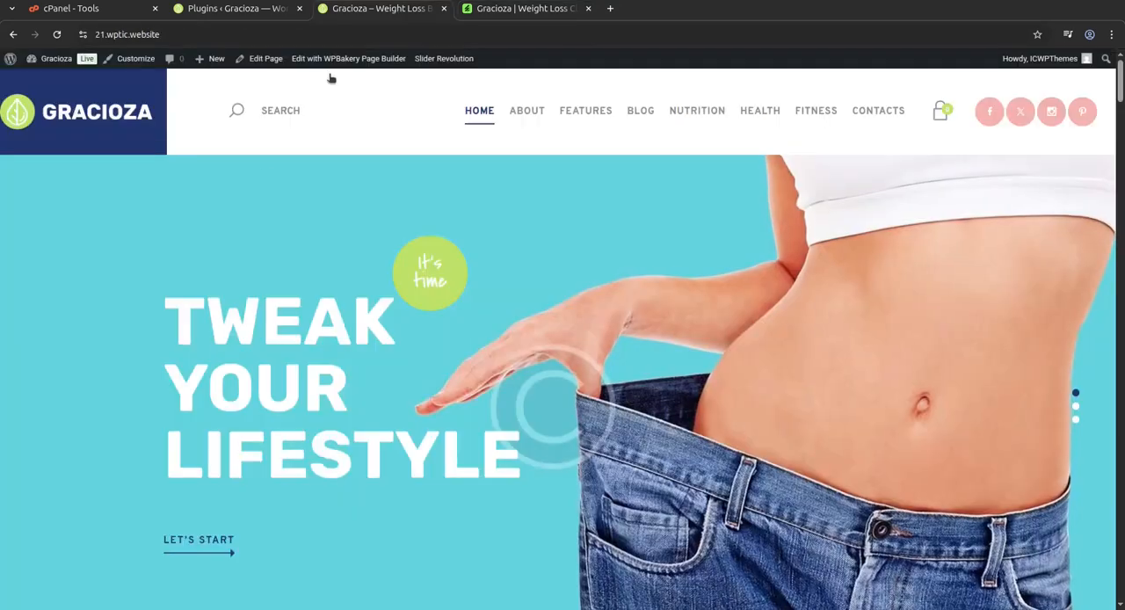
Return to the Plugins page and examine the full list of installed plugins from Calculated Fields Form to WPBakery Page Builder.
click(238, 8)
scroll(316, 391, down, 1)
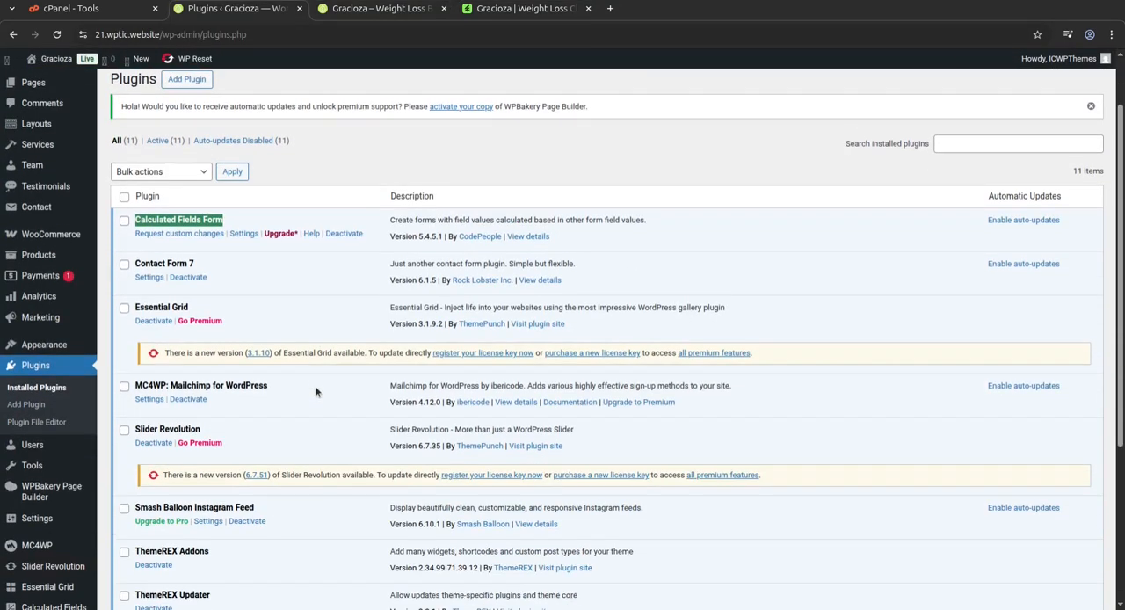
scroll(323, 401, down, 3)
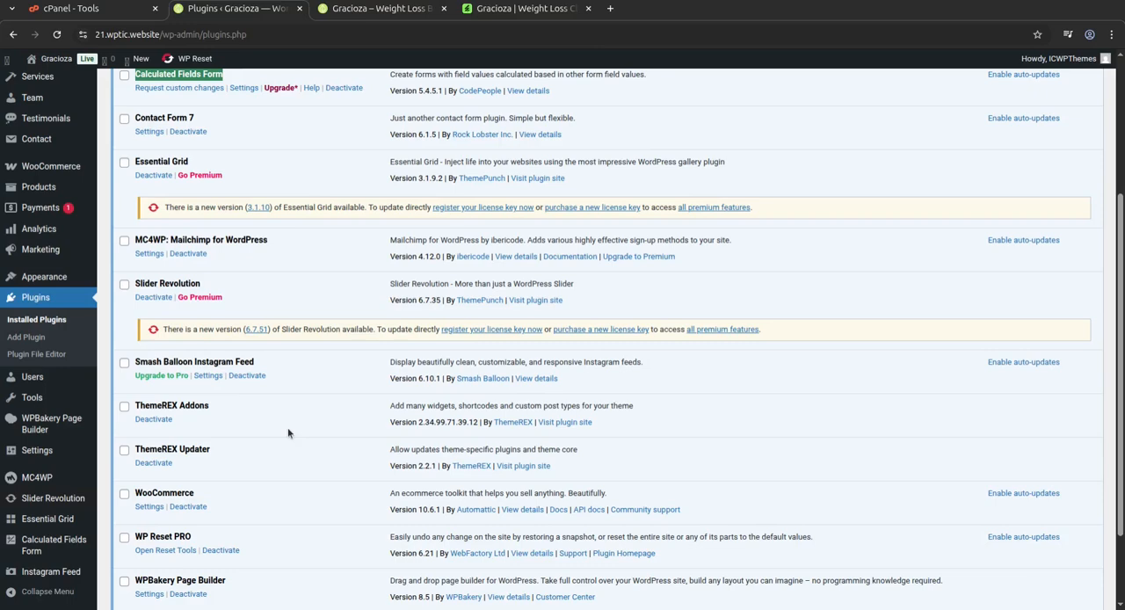
scroll(288, 426, up, 4)
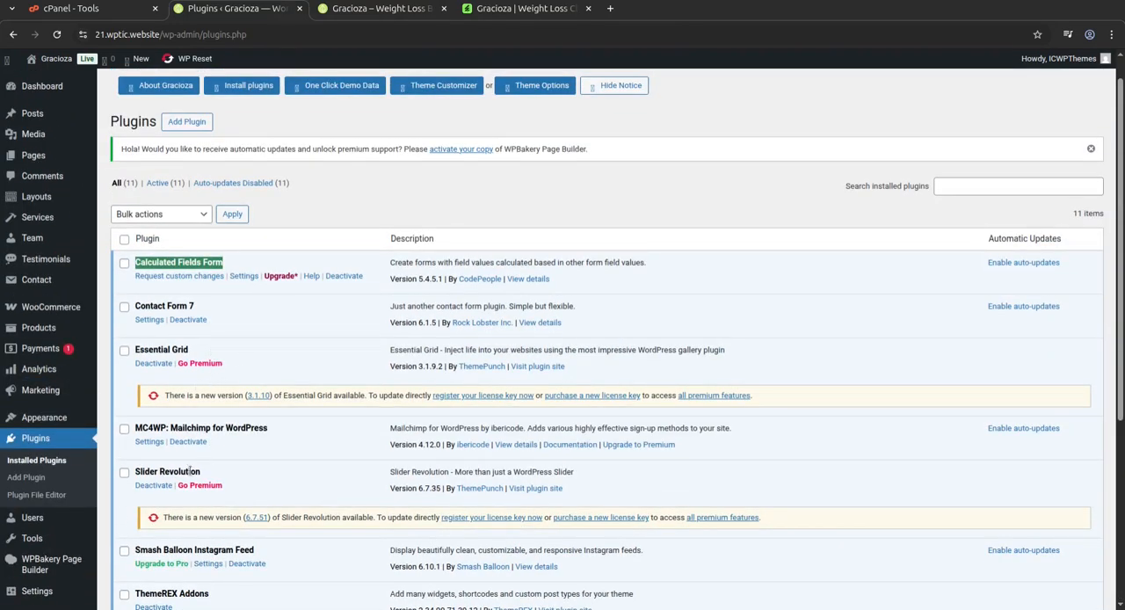
scroll(189, 471, down, 4)
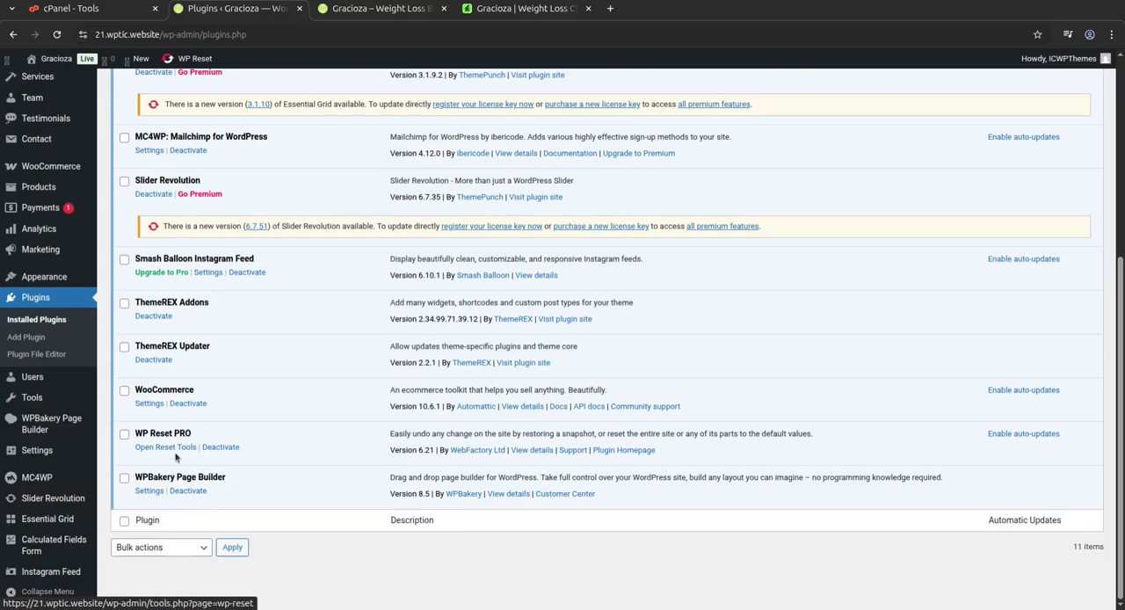
scroll(211, 397, up, 4)
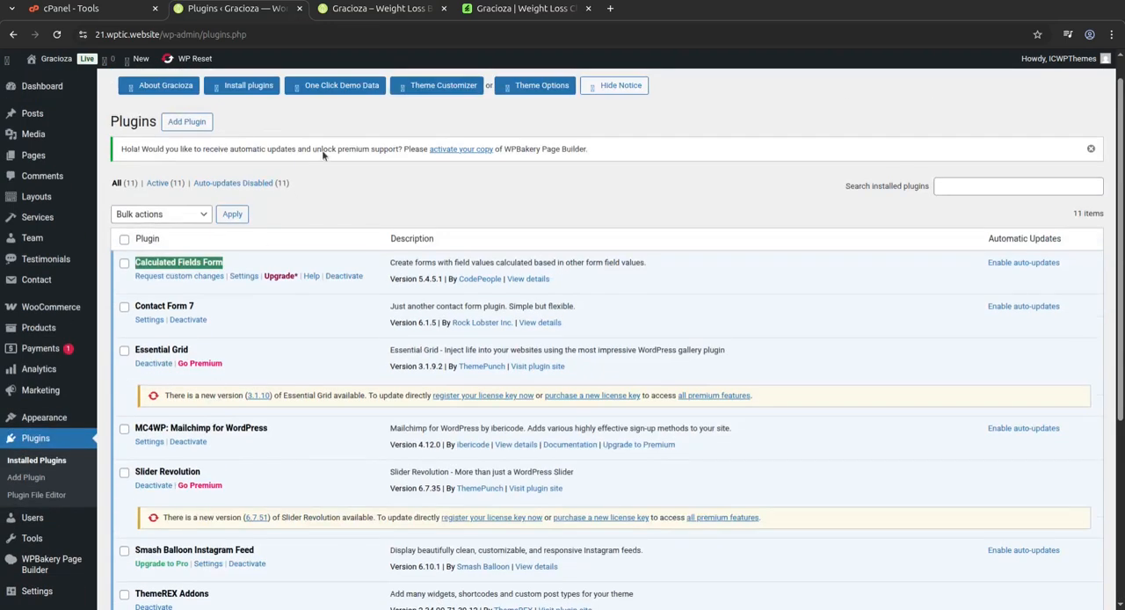
Check the home page's hero slider again, then go back to the plugin list and clear the highlighted plugin name.
click(363, 10)
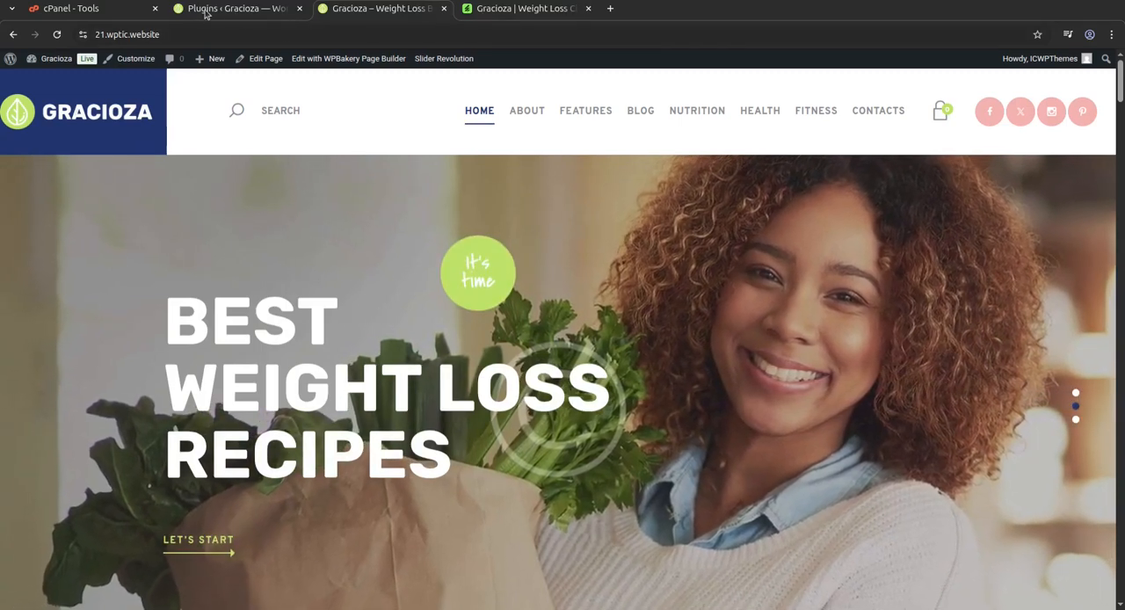
click(235, 10)
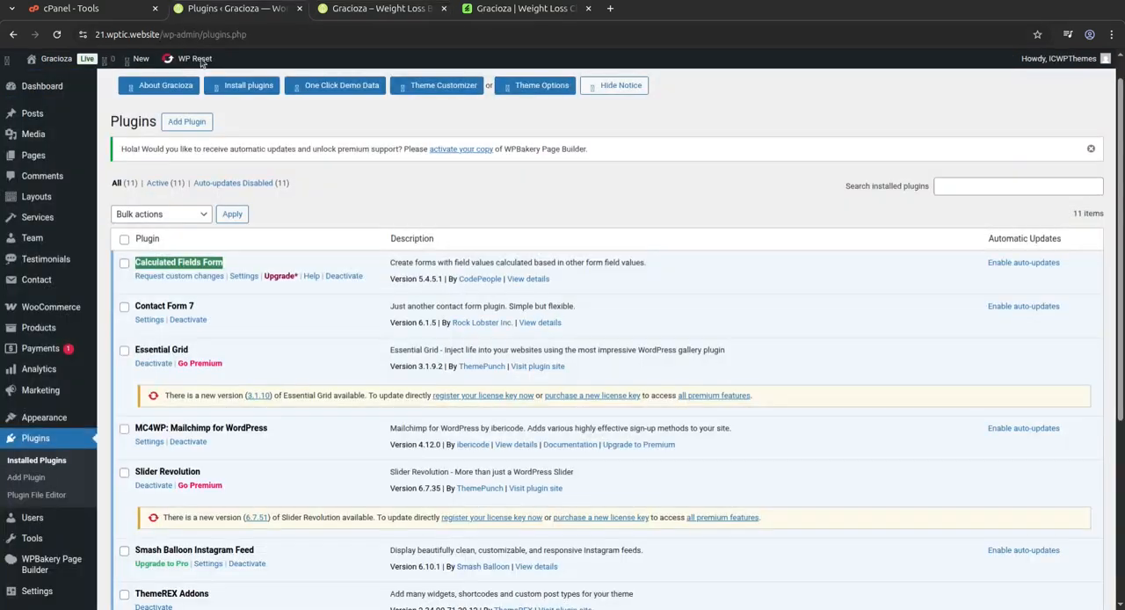
click(225, 269)
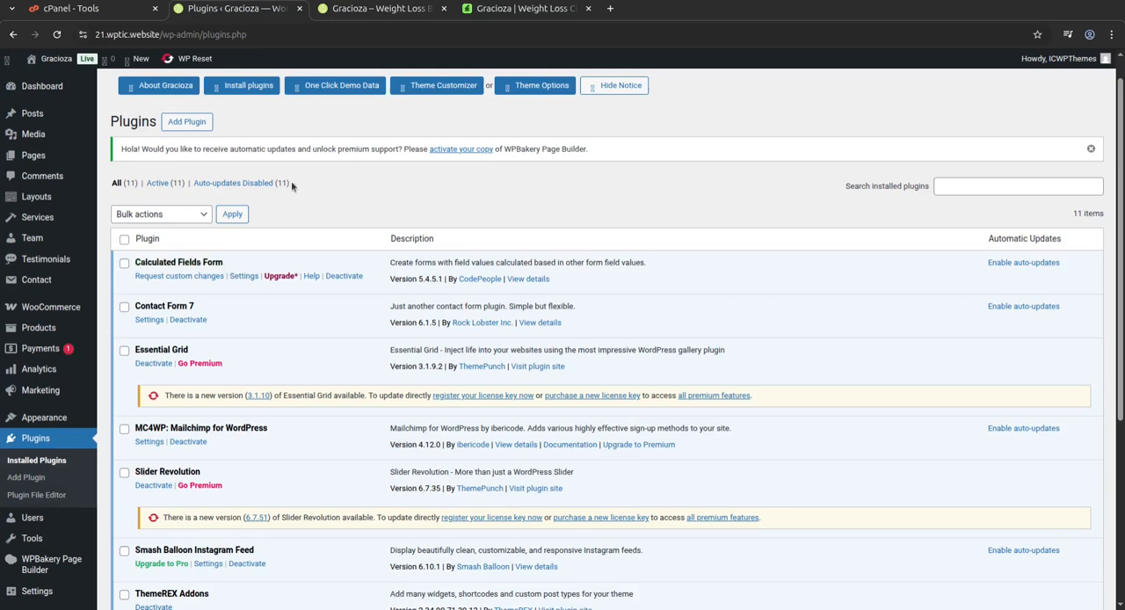
Find the Weight calculator section on the Gracioza home page and highlight its heading.
click(383, 9)
scroll(615, 455, down, 4)
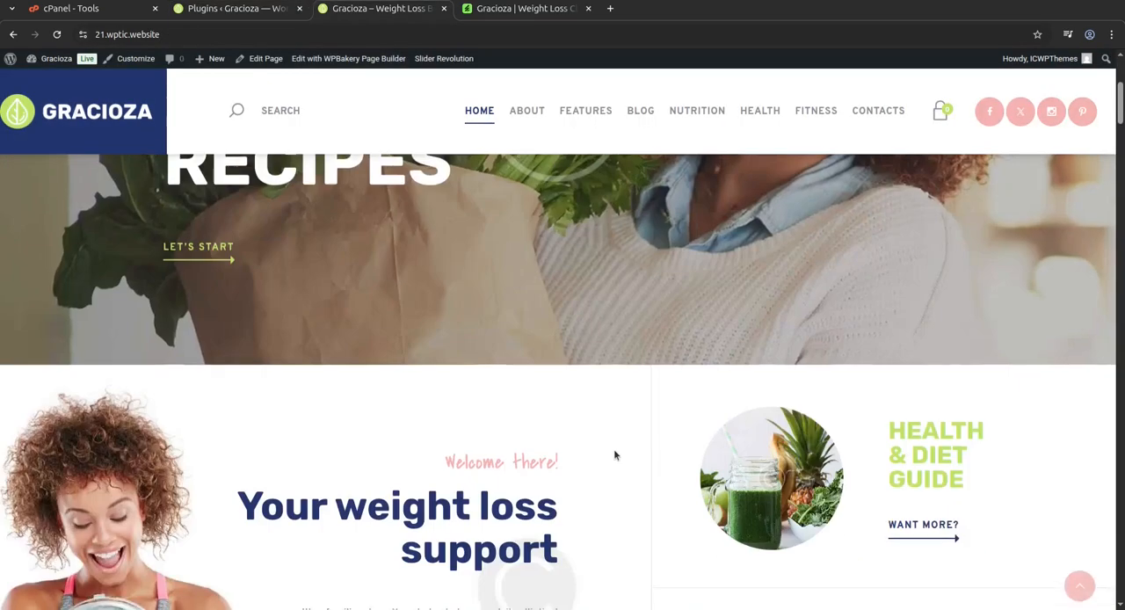
scroll(615, 455, down, 10)
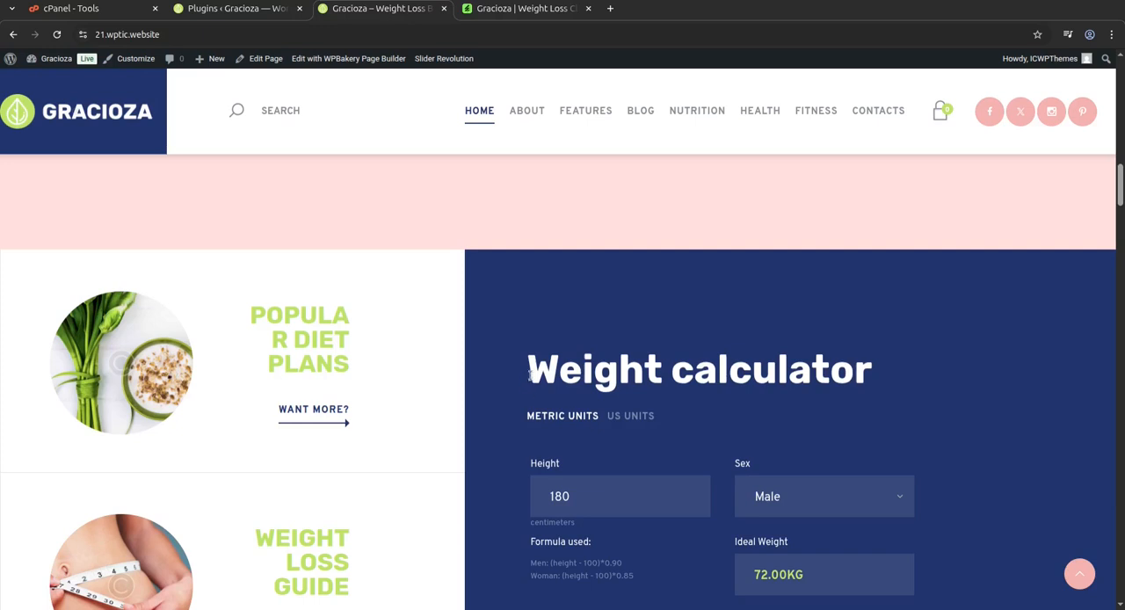
drag(530, 373, 905, 376)
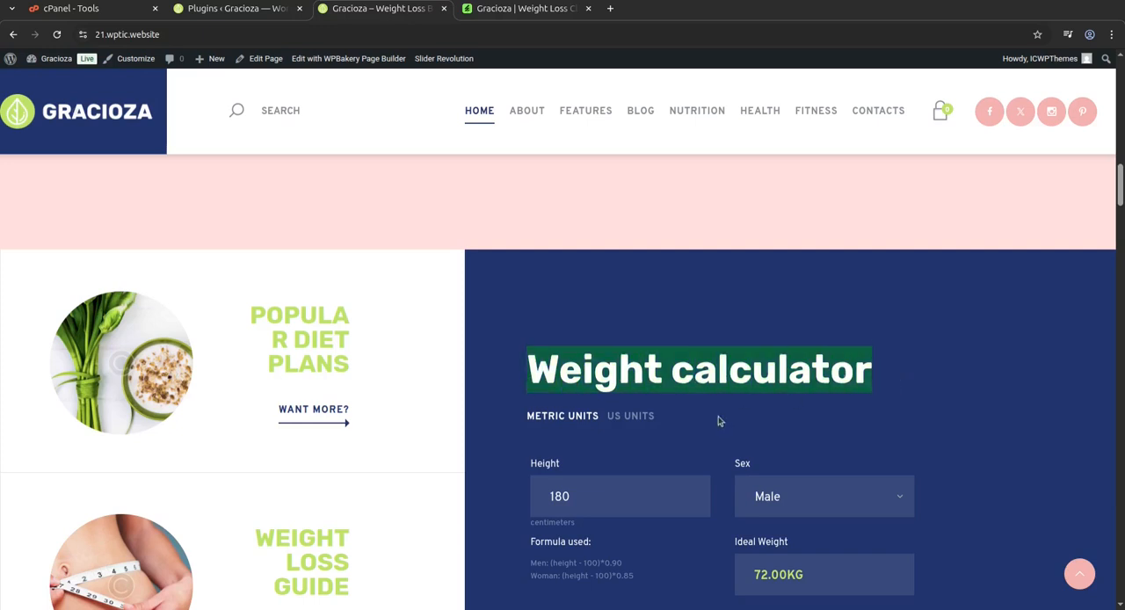
Switch the weight calculator to US units and back to metric units, and try out a different height.
scroll(661, 433, down, 2)
click(629, 278)
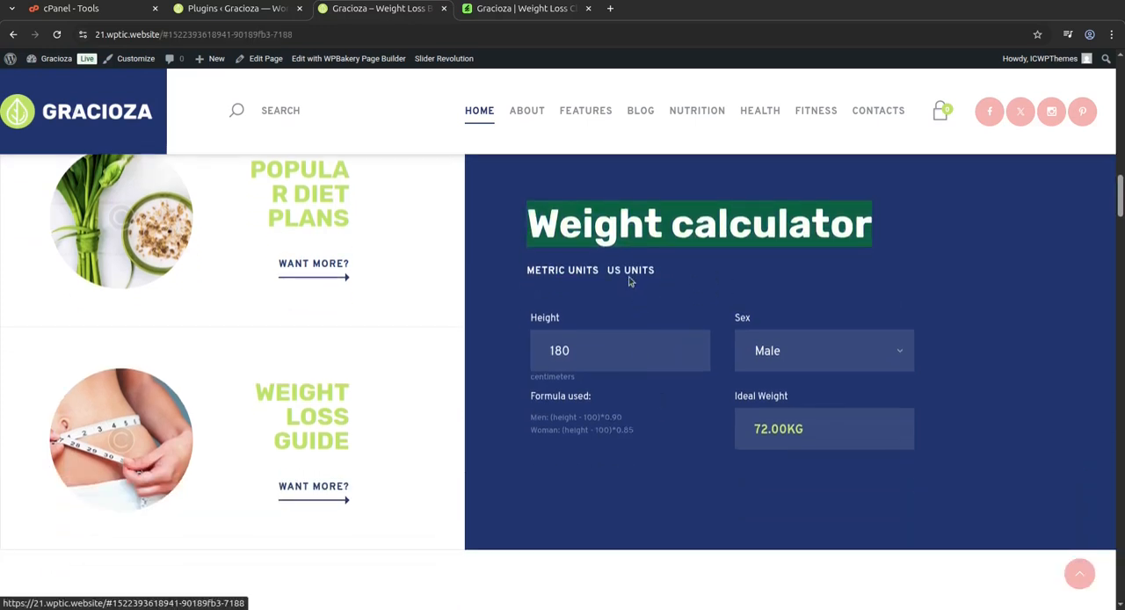
click(587, 278)
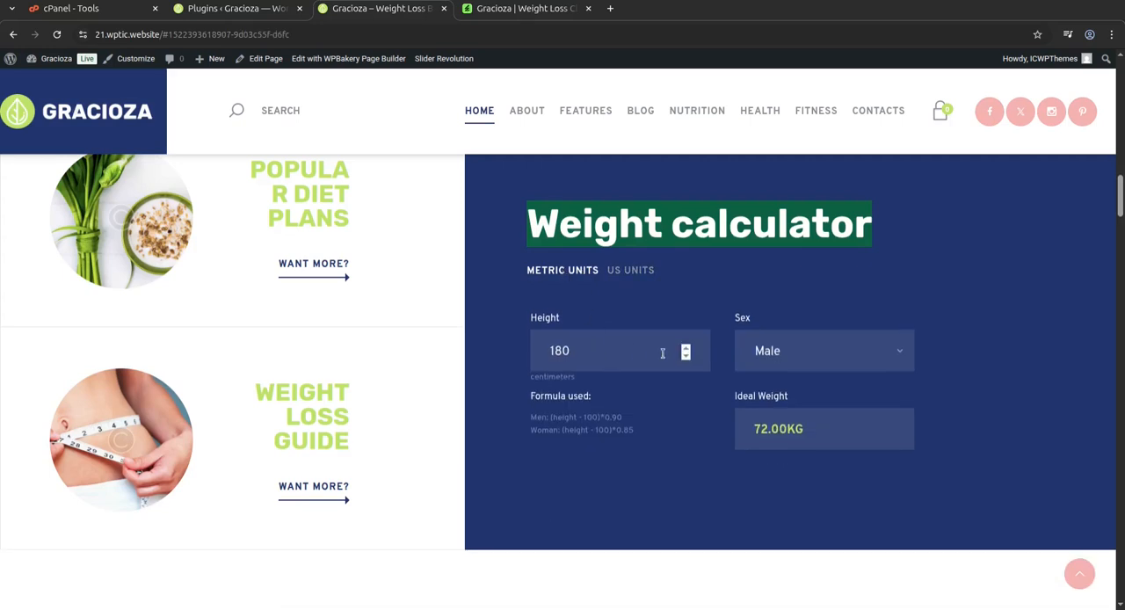
click(615, 350)
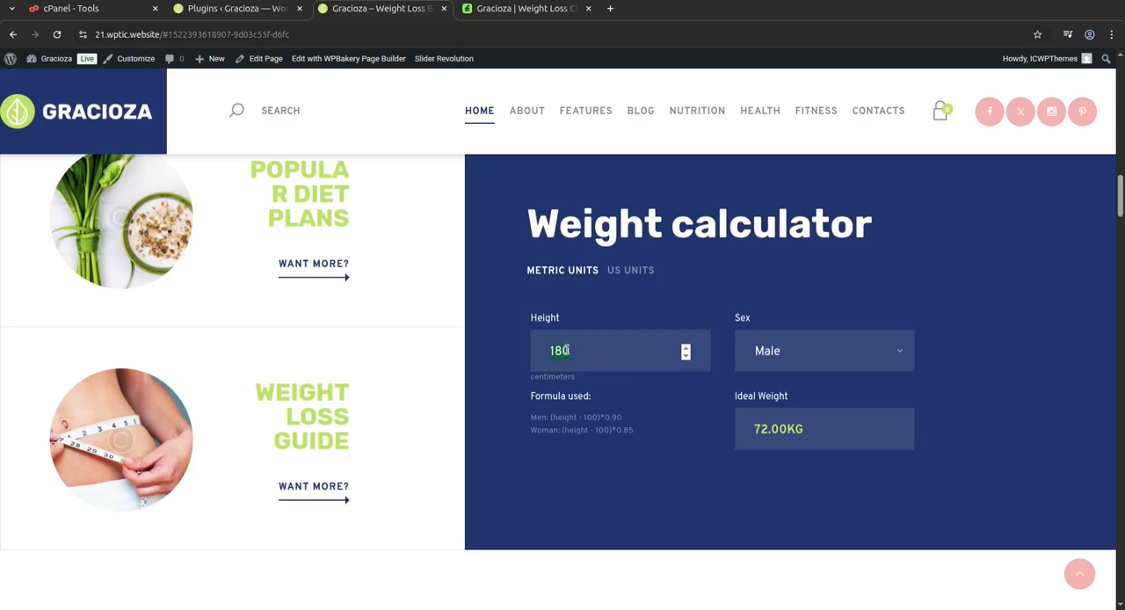
text(16)
text(1)
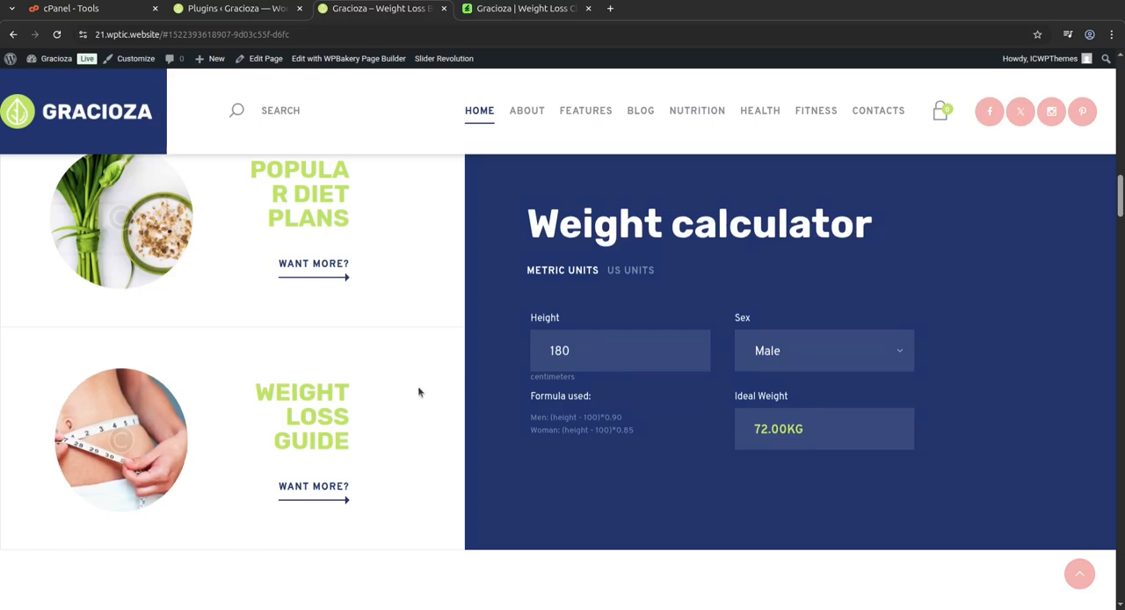
Open the Weight Loss Guide service page from the home page and look through its text and sidebar.
click(312, 487)
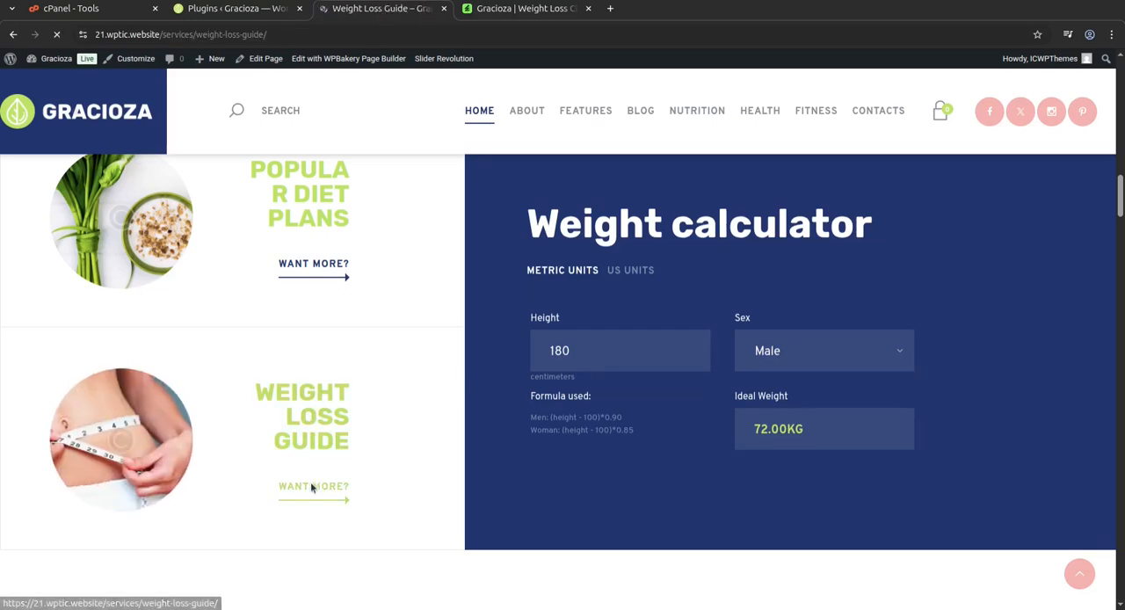
scroll(615, 452, down, 3)
scroll(615, 449, down, 3)
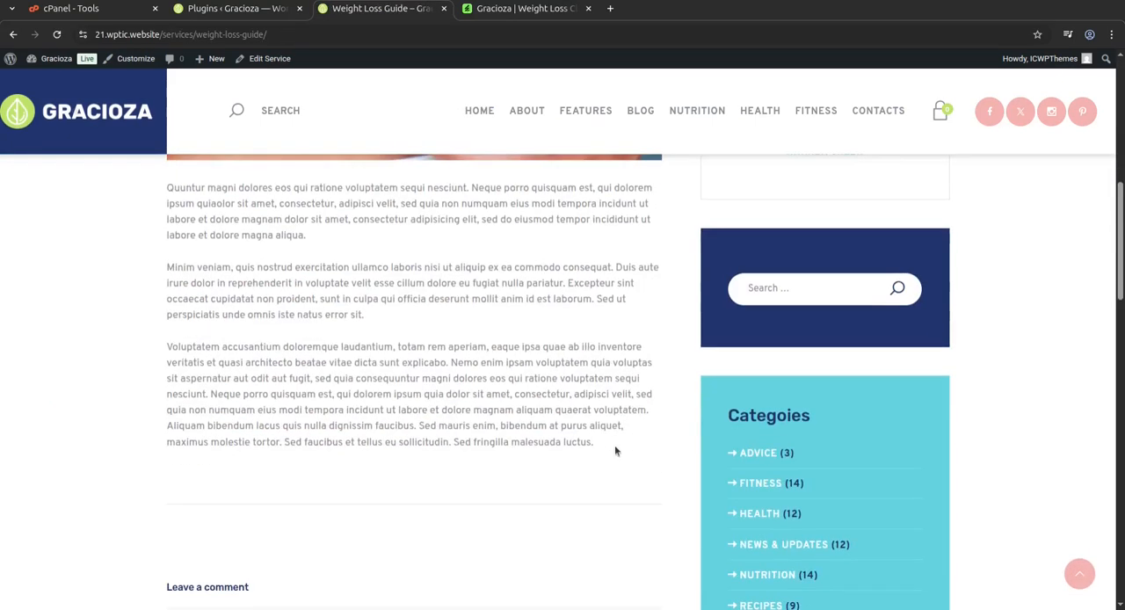
scroll(616, 447, up, 4)
Return to the plugin list and highlight the names Smash Balloon Instagram Feed and ThemeREX Addons.
click(237, 9)
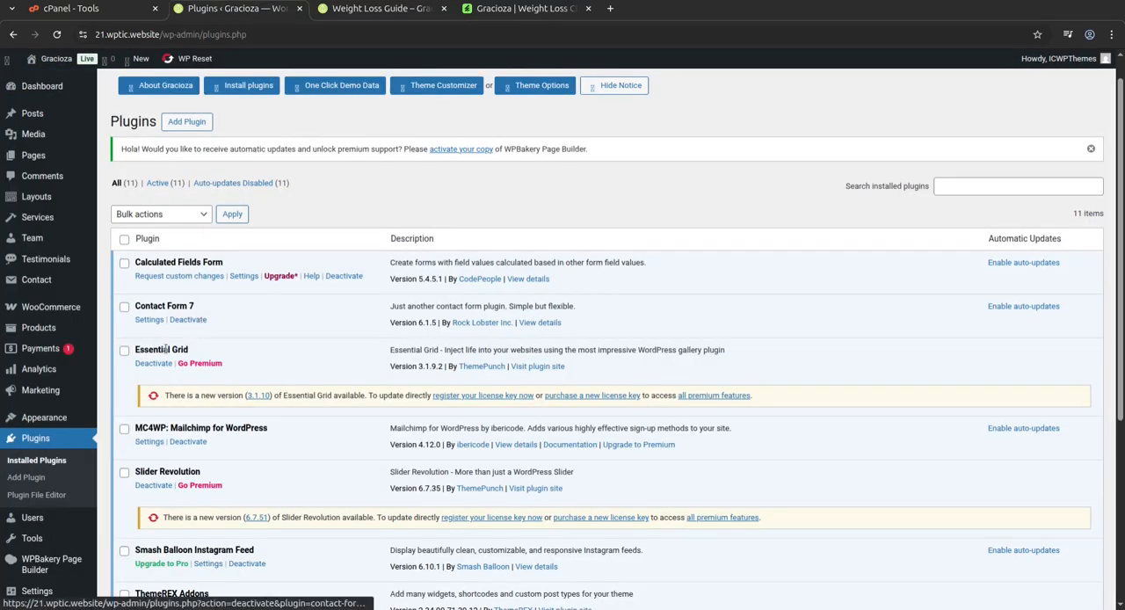
scroll(185, 435, down, 2)
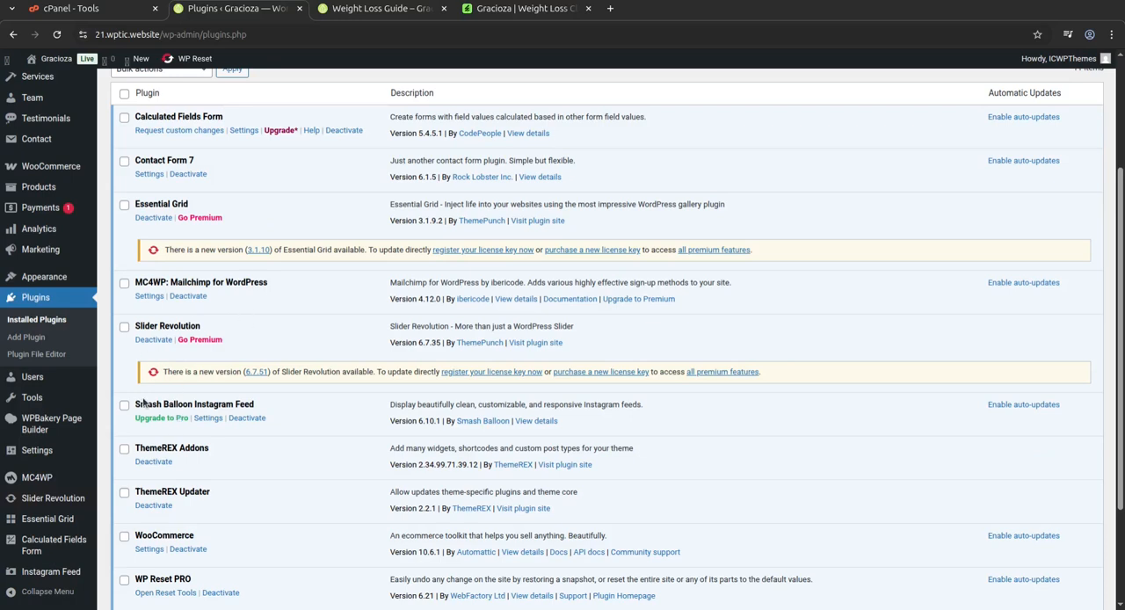
drag(138, 402, 263, 406)
scroll(263, 402, down, 1)
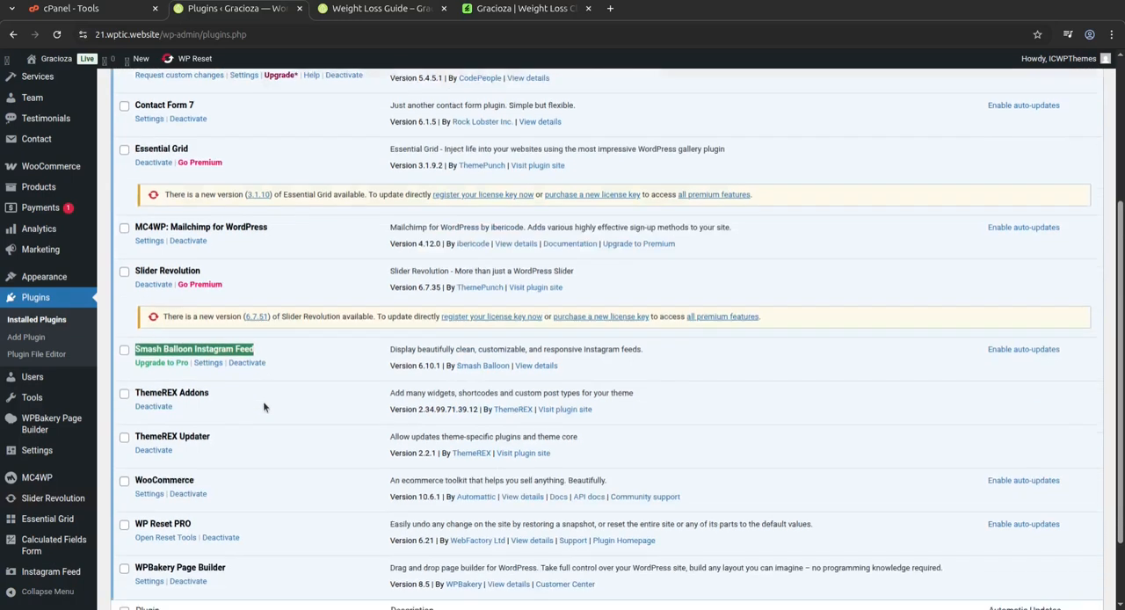
drag(210, 375, 136, 376)
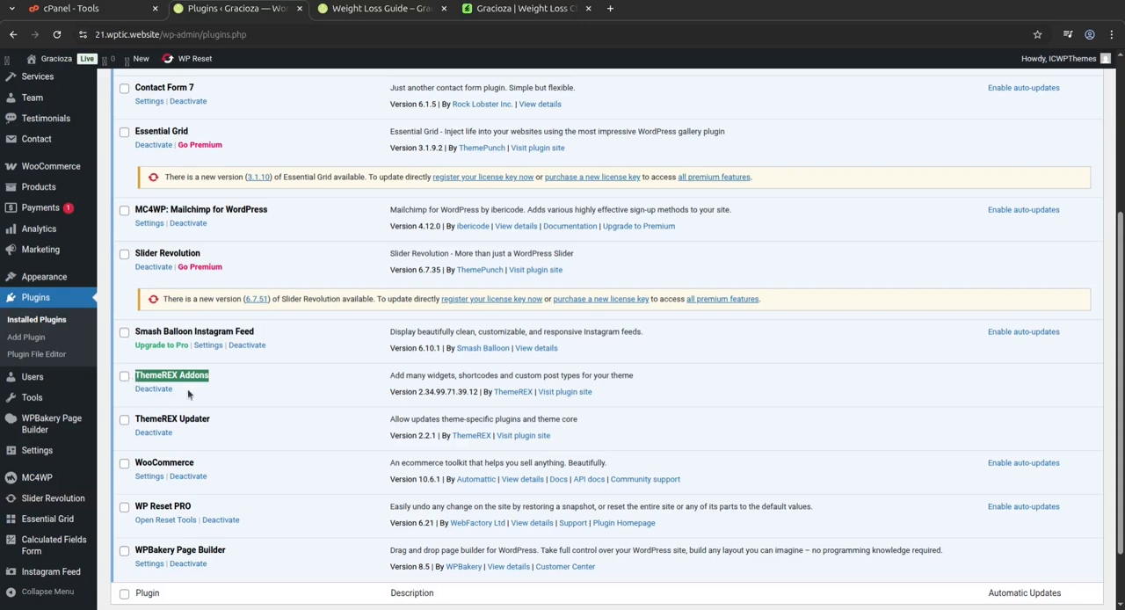
Highlight the plugin names ThemeREX Updater, WooCommerce, WP Reset PRO and WPBakery Page Builder in the plugin list.
scroll(188, 388, down, 1)
drag(225, 352, 118, 350)
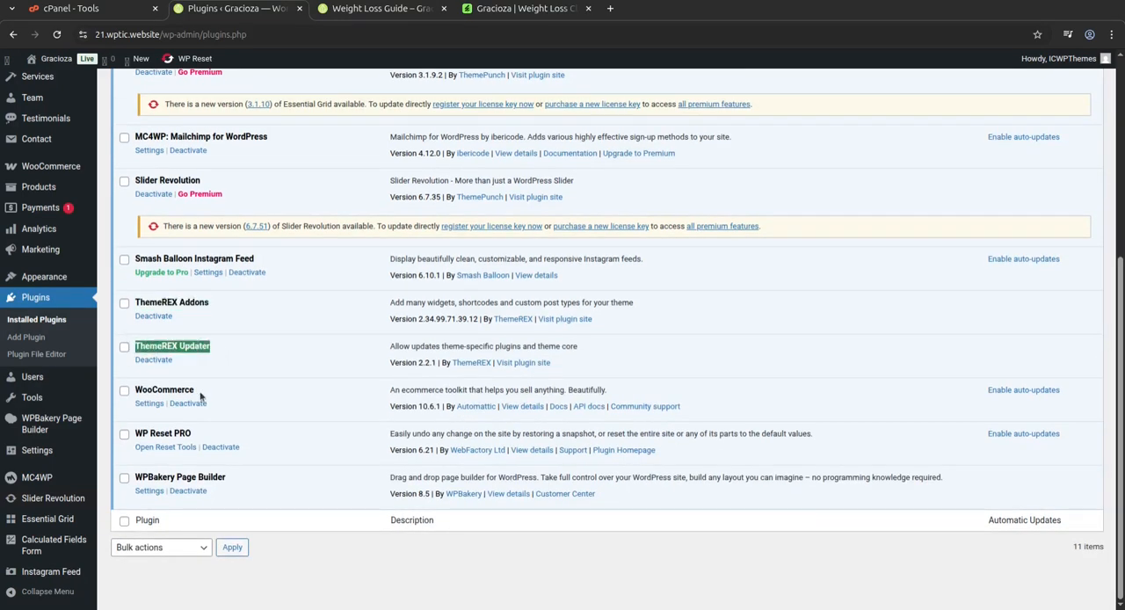
drag(195, 391, 132, 395)
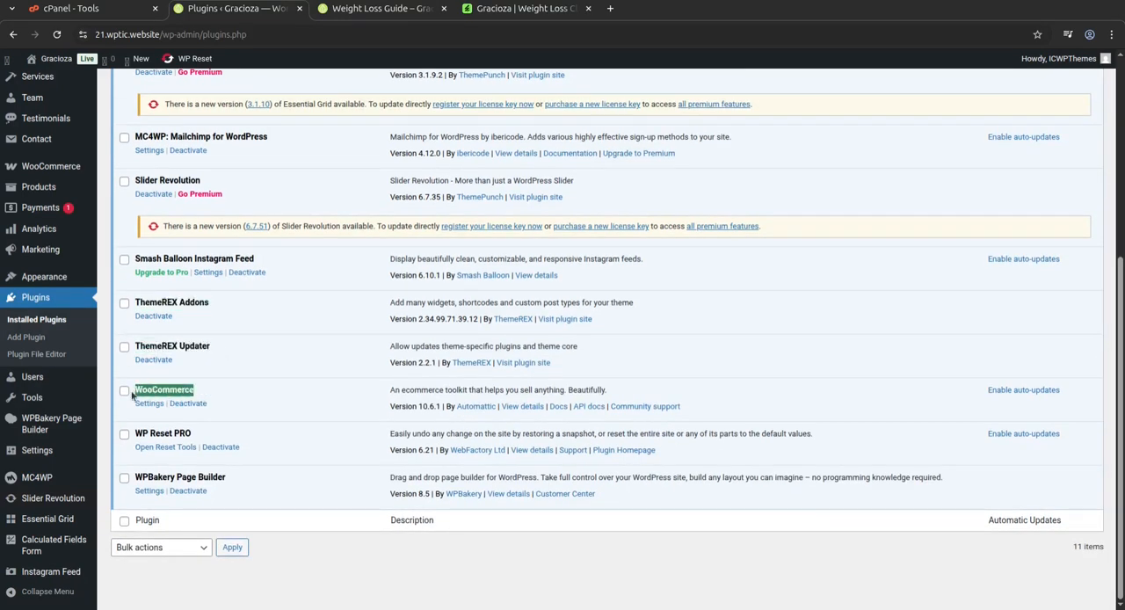
drag(195, 435, 136, 434)
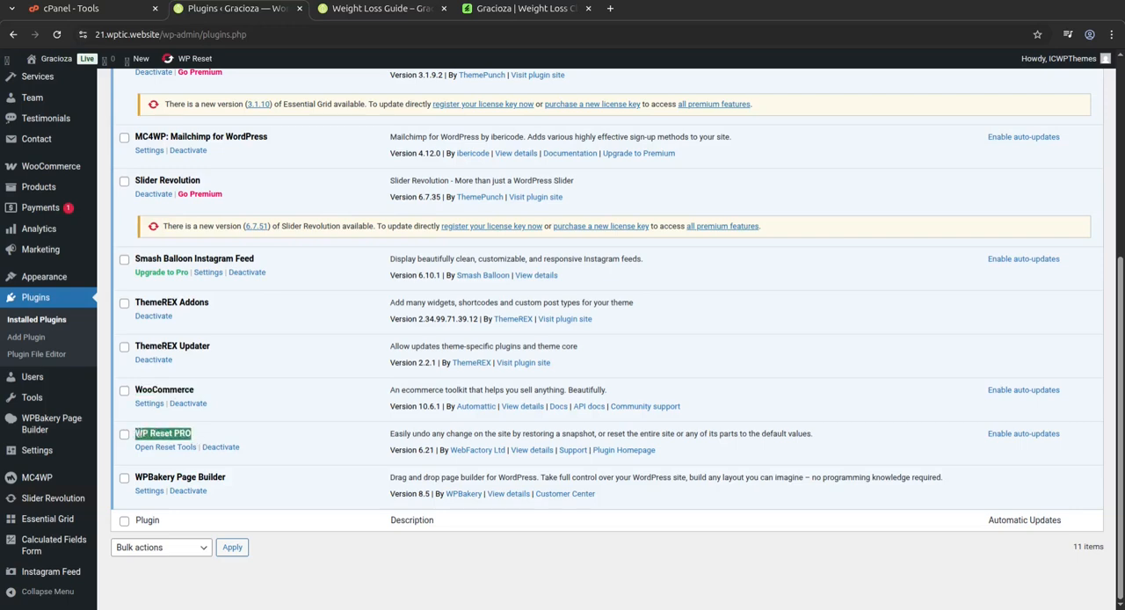
drag(227, 477, 141, 476)
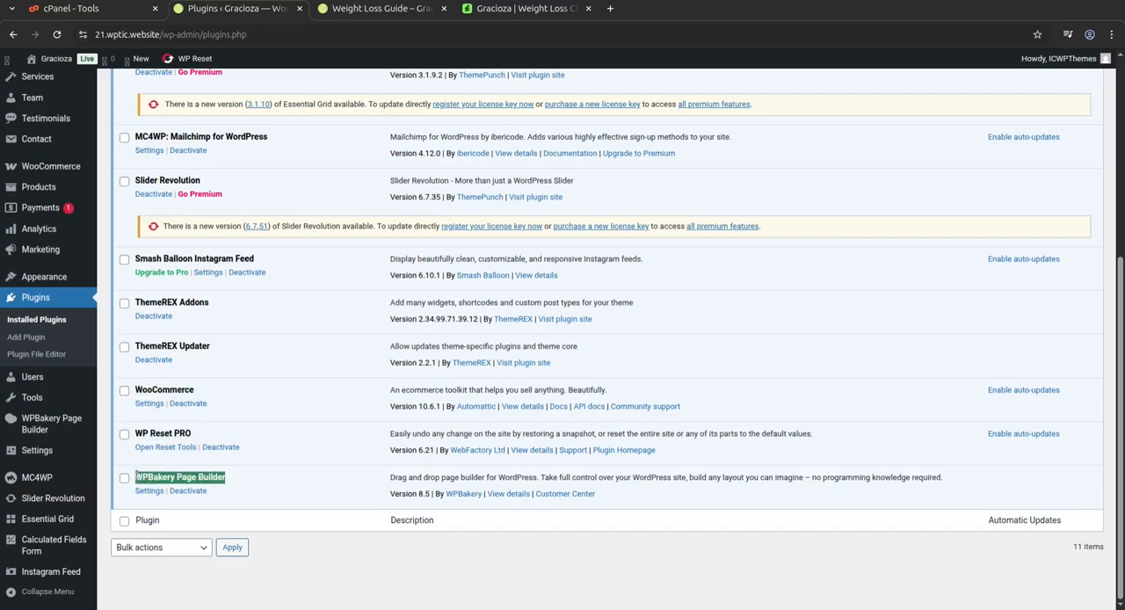
scroll(185, 471, up, 5)
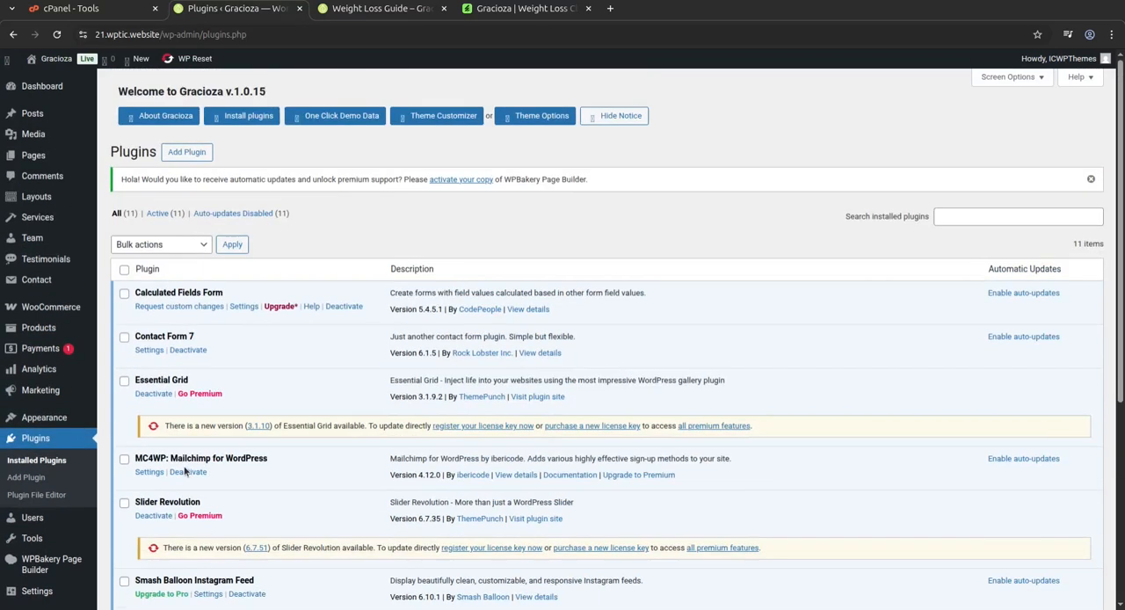
Open the list of layouts and load the Header Default layout in WPBakery Page Builder in a separate tab.
mouse_move(62, 80)
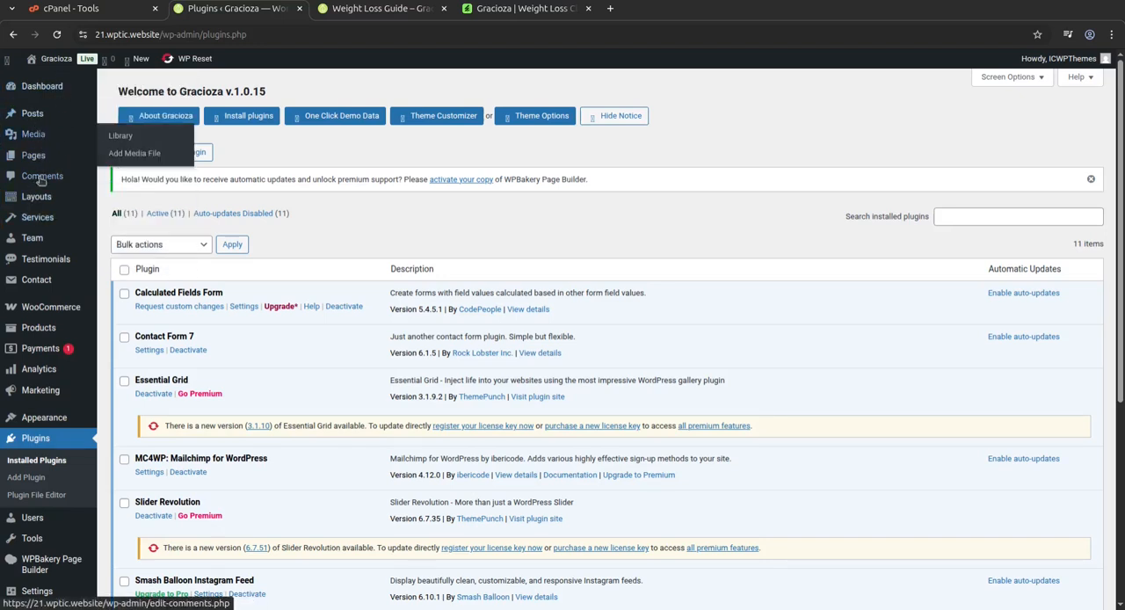
click(39, 204)
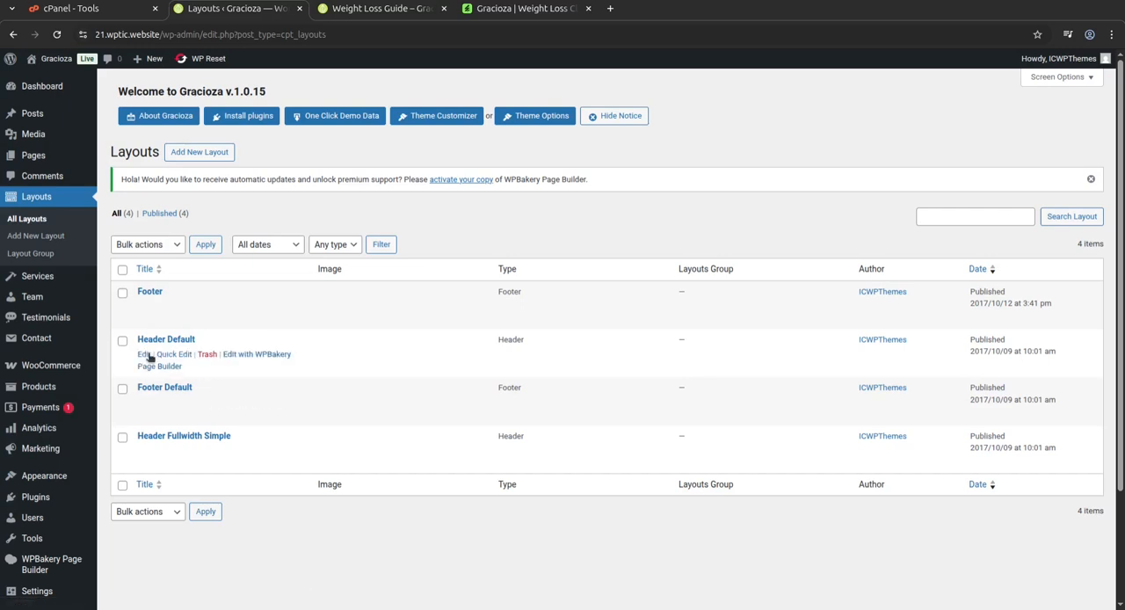
ctrl+click(250, 355)
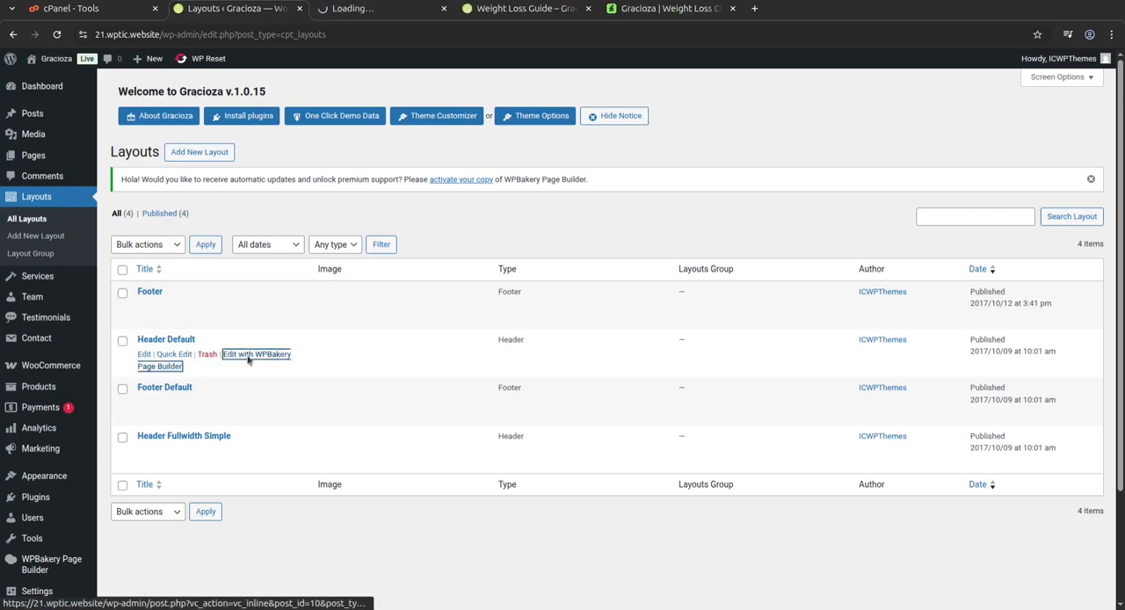
click(390, 8)
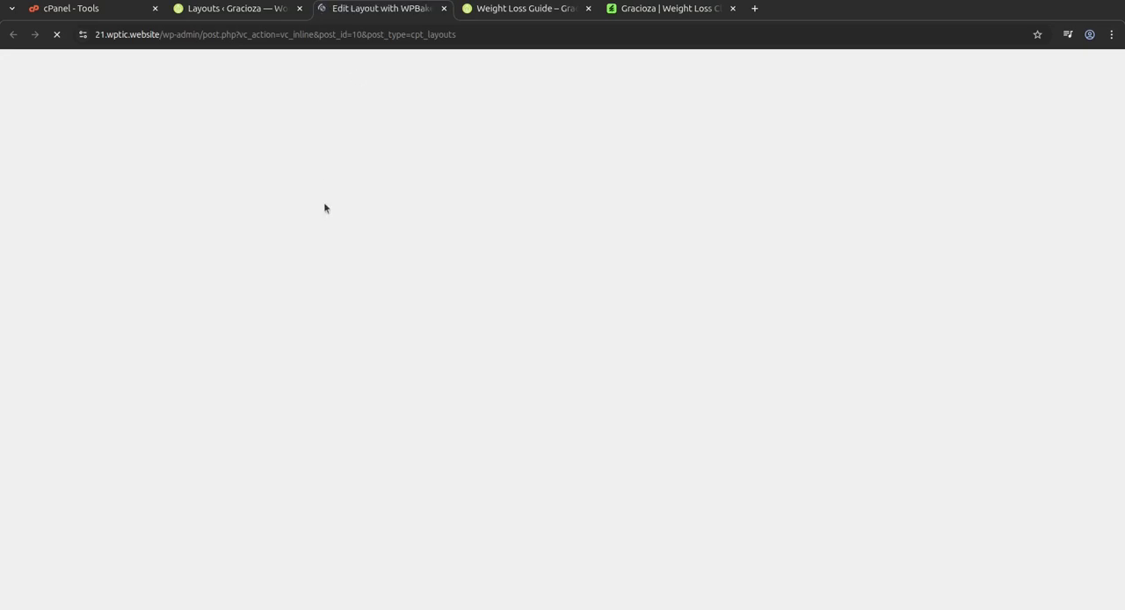
click(251, 8)
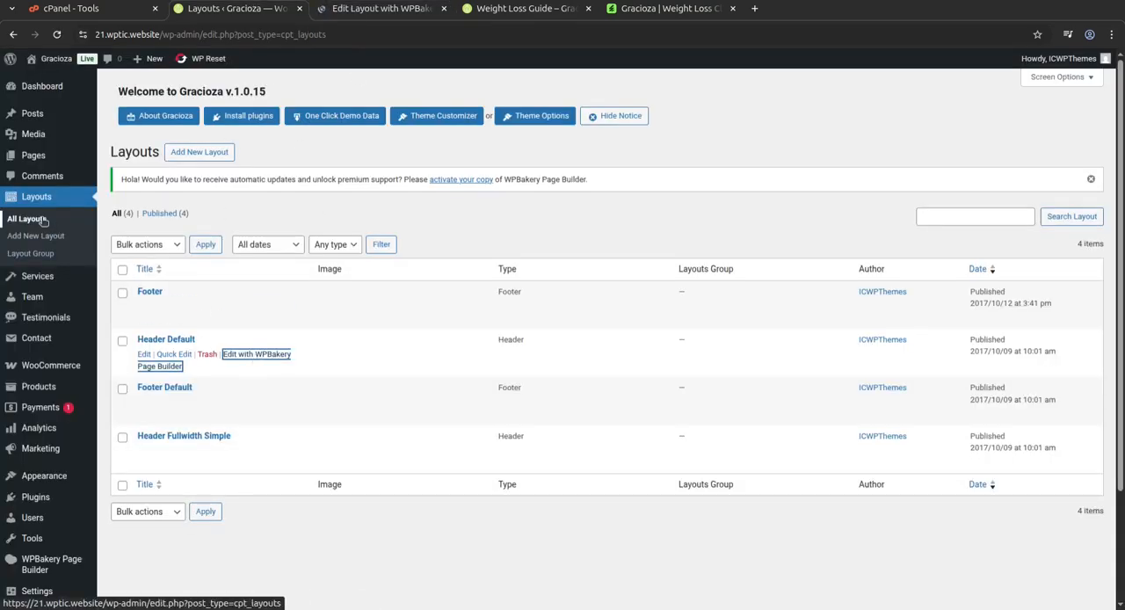
Look over the Header Default layout in the frontend editor, including the Home submenu and the page below the header.
mouse_move(39, 278)
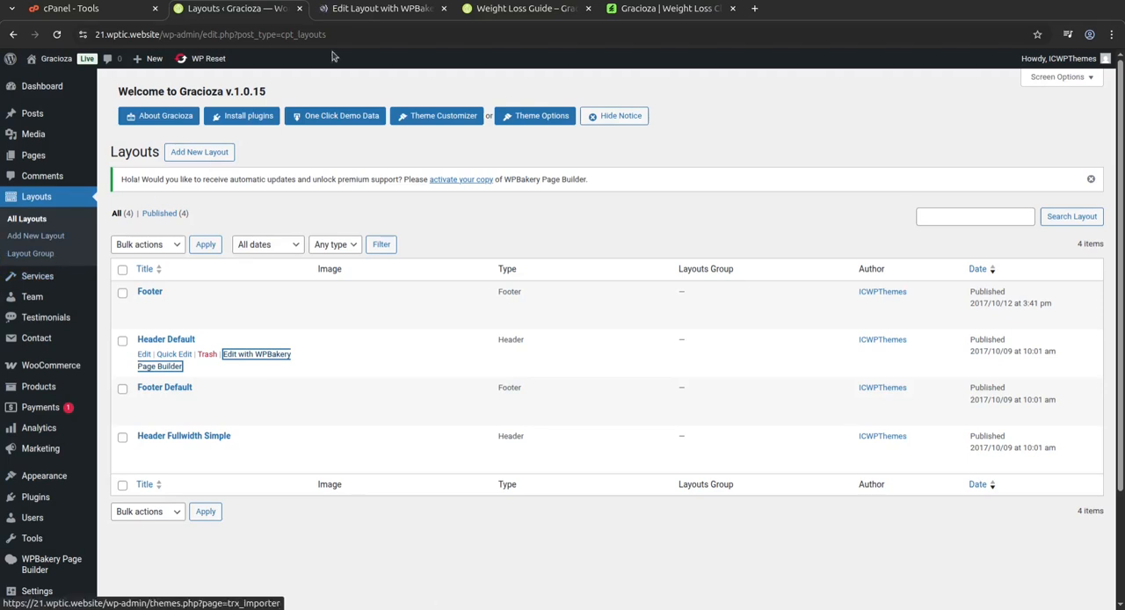
click(364, 9)
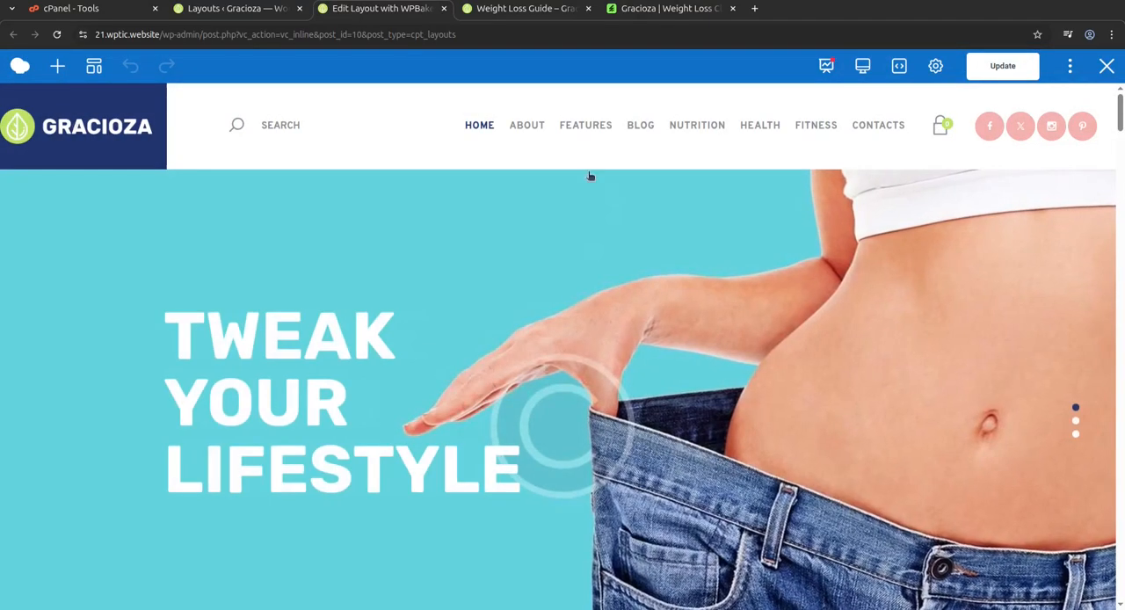
mouse_move(479, 127)
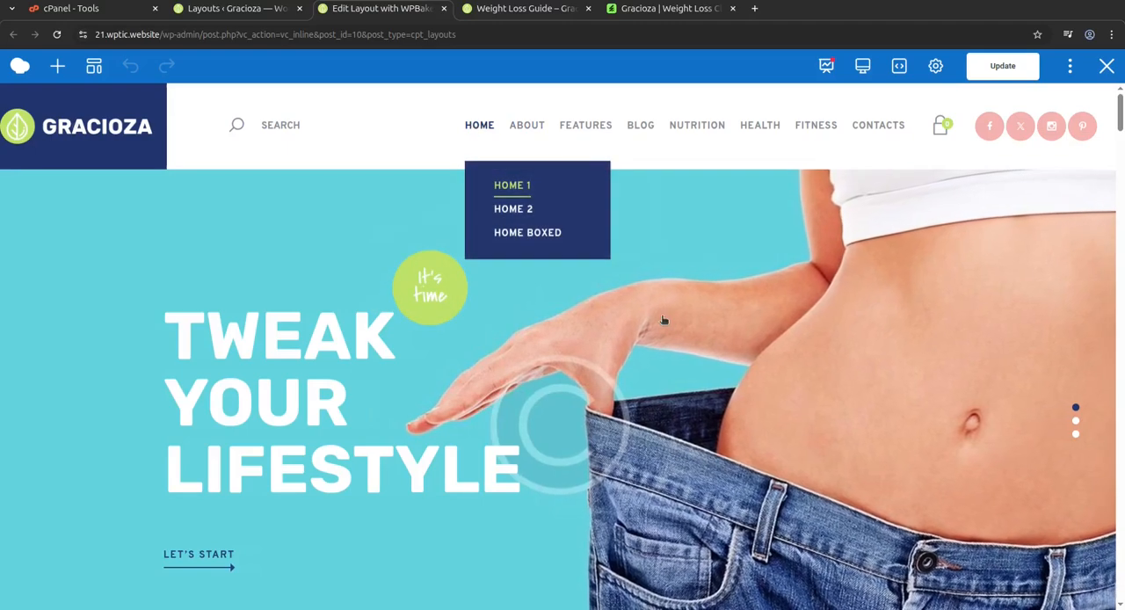
scroll(891, 221, down, 6)
scroll(822, 288, up, 4)
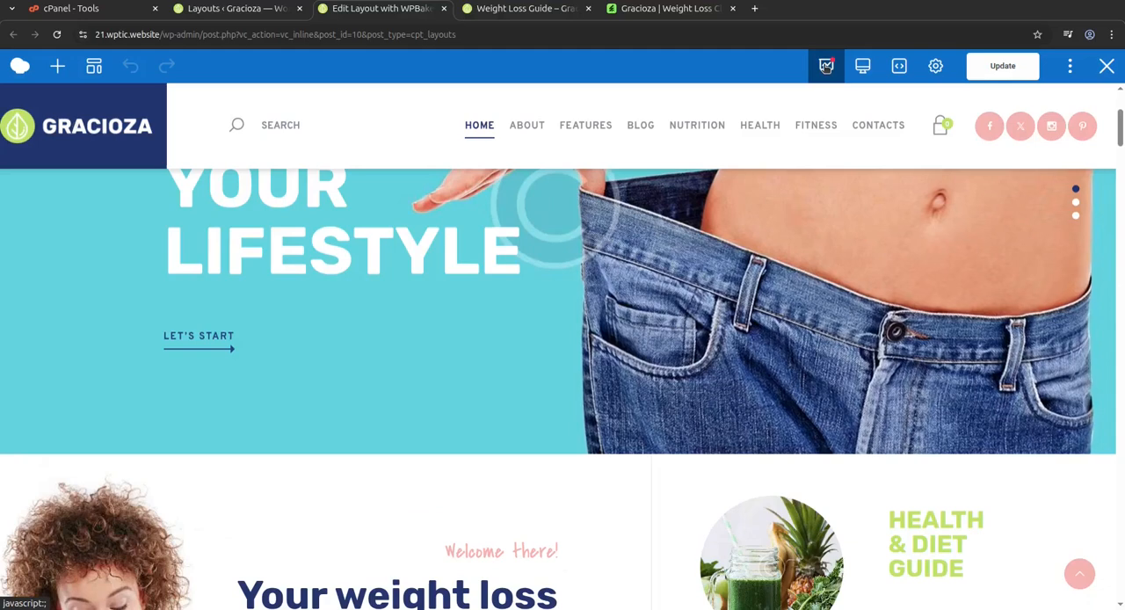
Switch the Header Default layout to the backend editor, view the Layouts: Menu element's settings, and close the editor without changes.
click(1068, 68)
click(1052, 102)
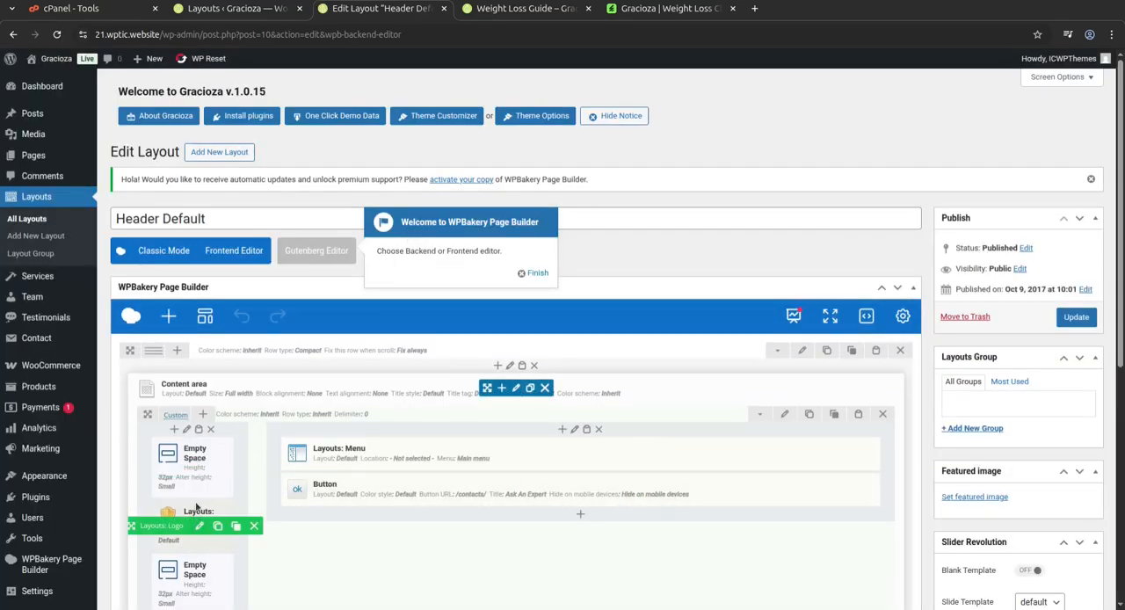
scroll(228, 479, down, 1)
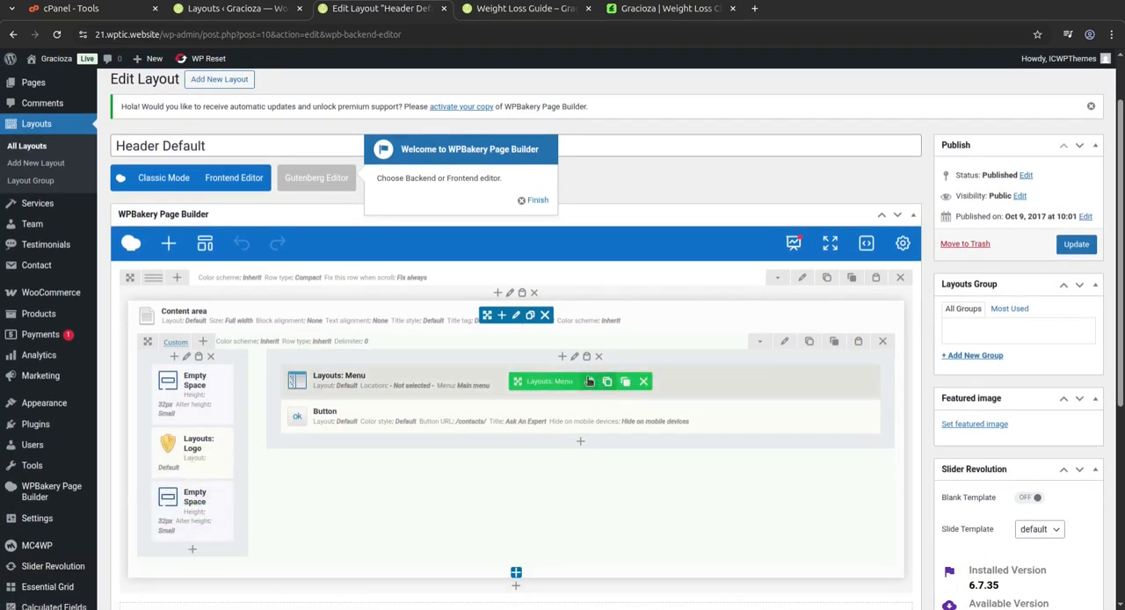
click(587, 382)
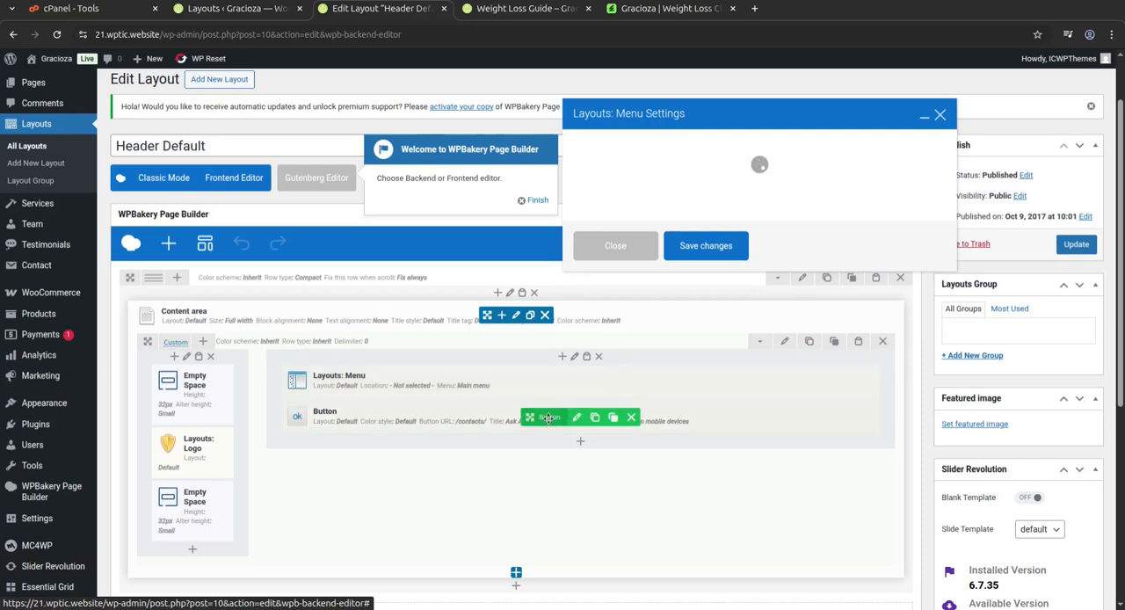
click(939, 114)
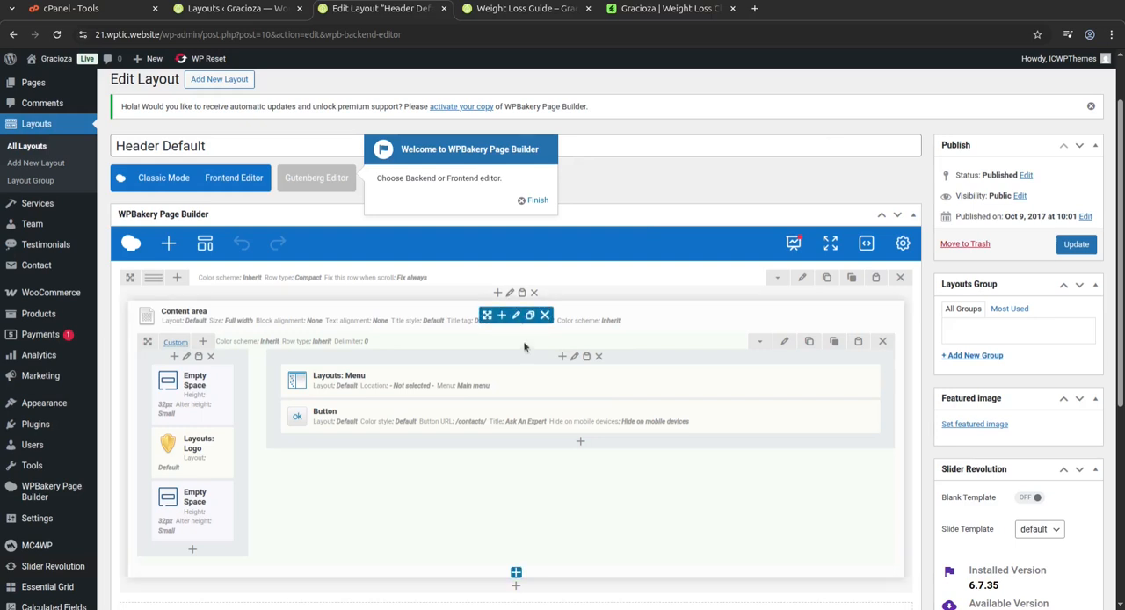
click(443, 8)
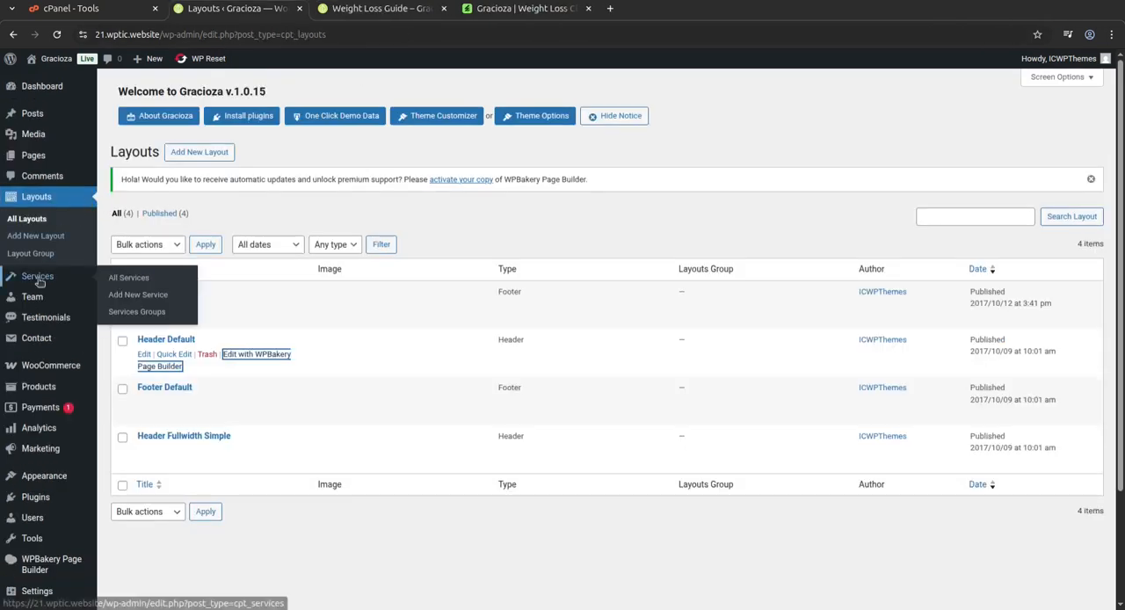
Open the list of all services, view the Choose Your Weight Loss Program page, and look through the remaining services.
click(125, 280)
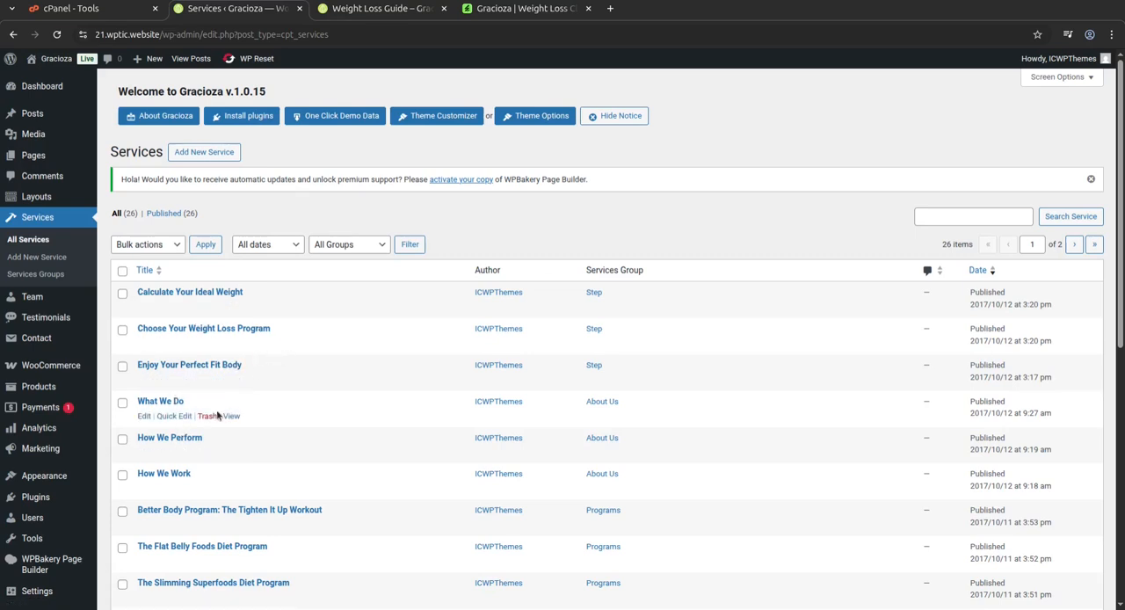
middle_click(233, 346)
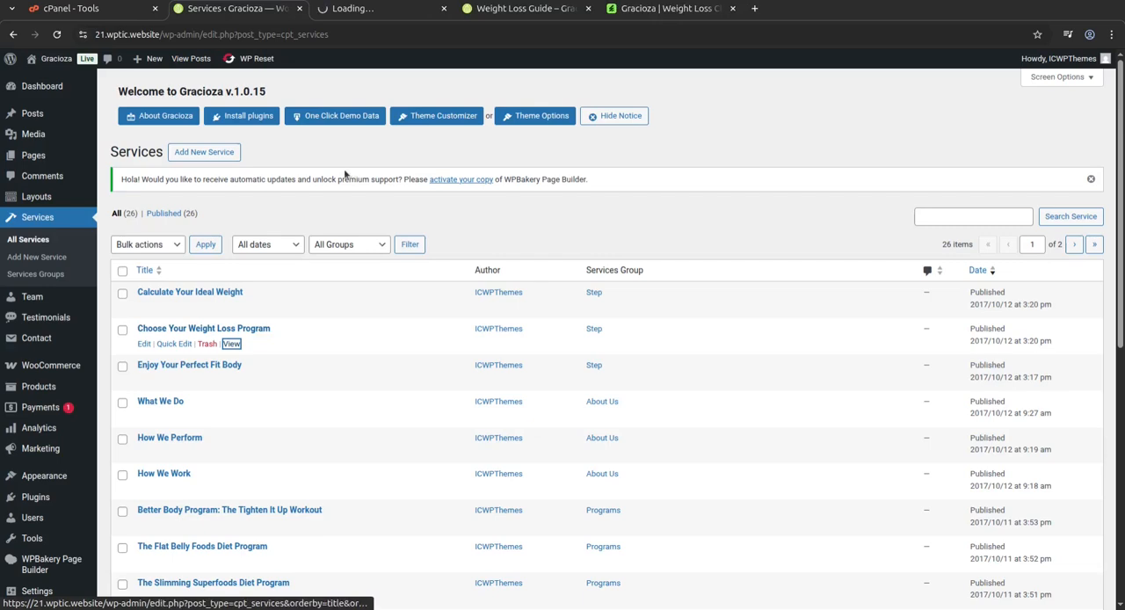
click(376, 10)
scroll(522, 439, down, 3)
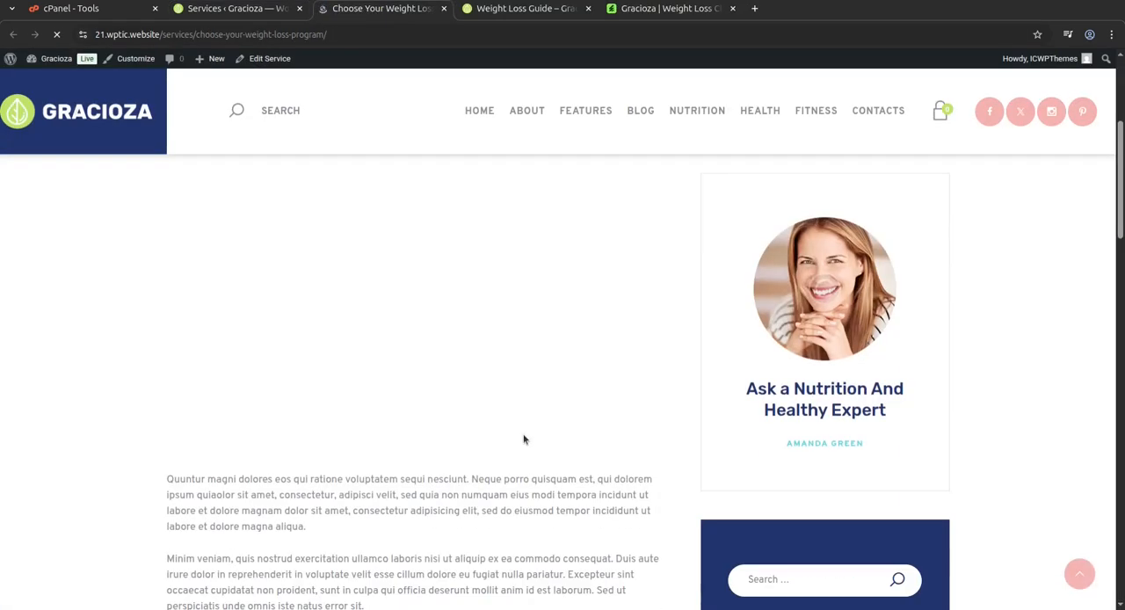
scroll(522, 434, down, 5)
scroll(522, 434, down, 2)
scroll(442, 425, up, 12)
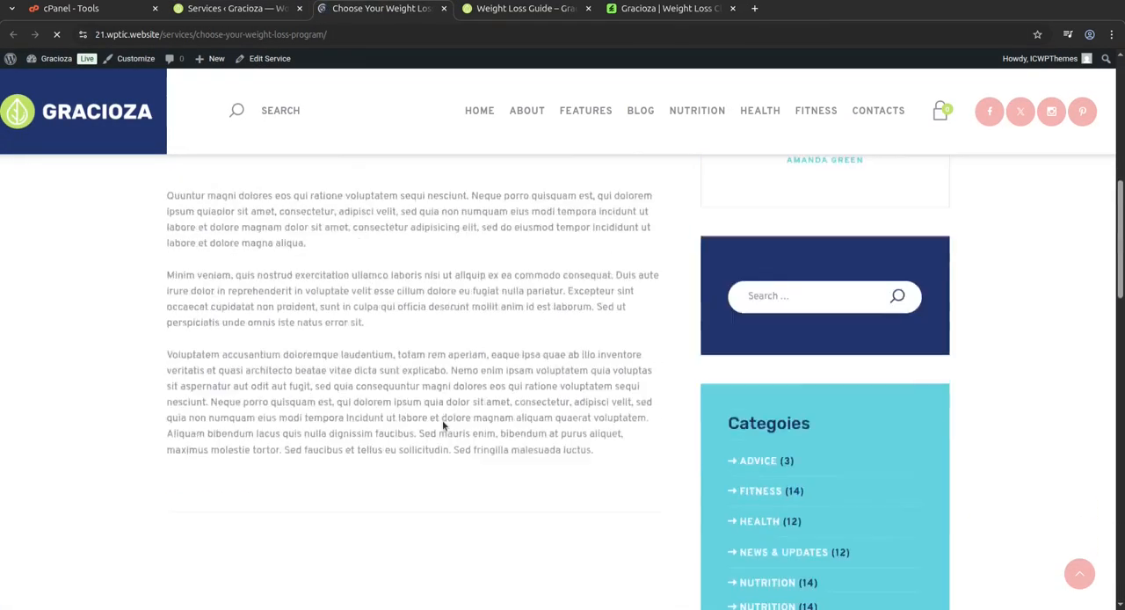
scroll(443, 417, down, 7)
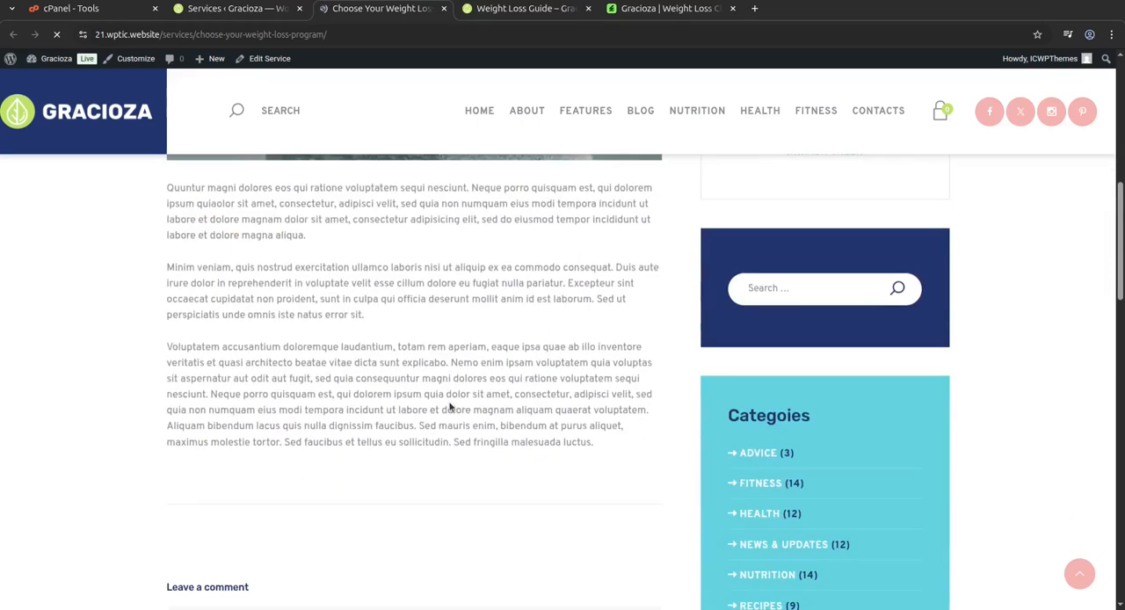
click(443, 8)
scroll(227, 431, down, 4)
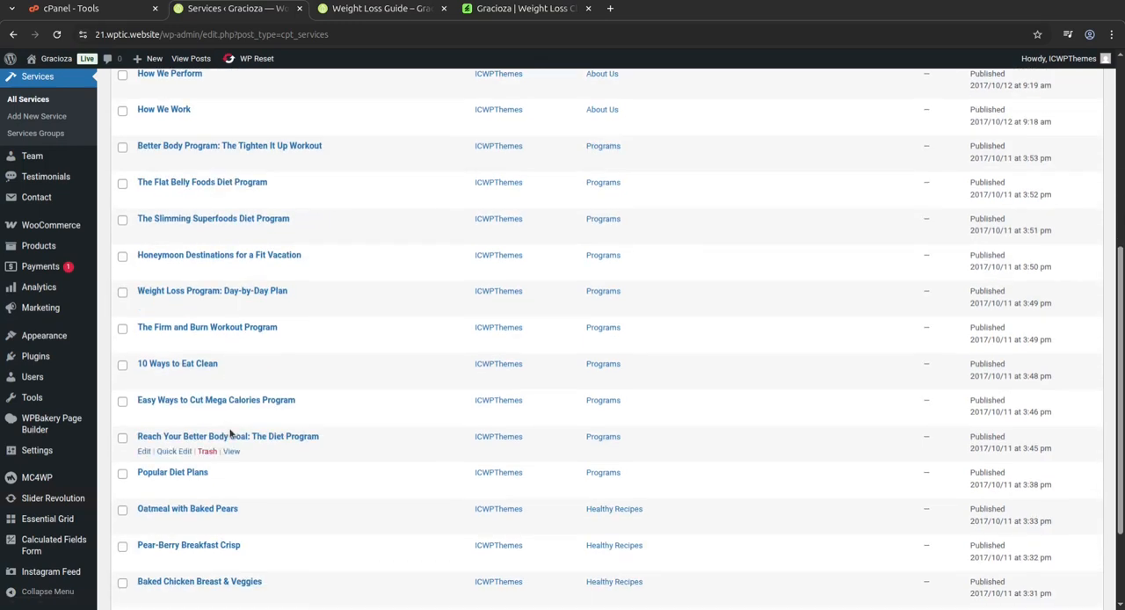
scroll(314, 381, up, 3)
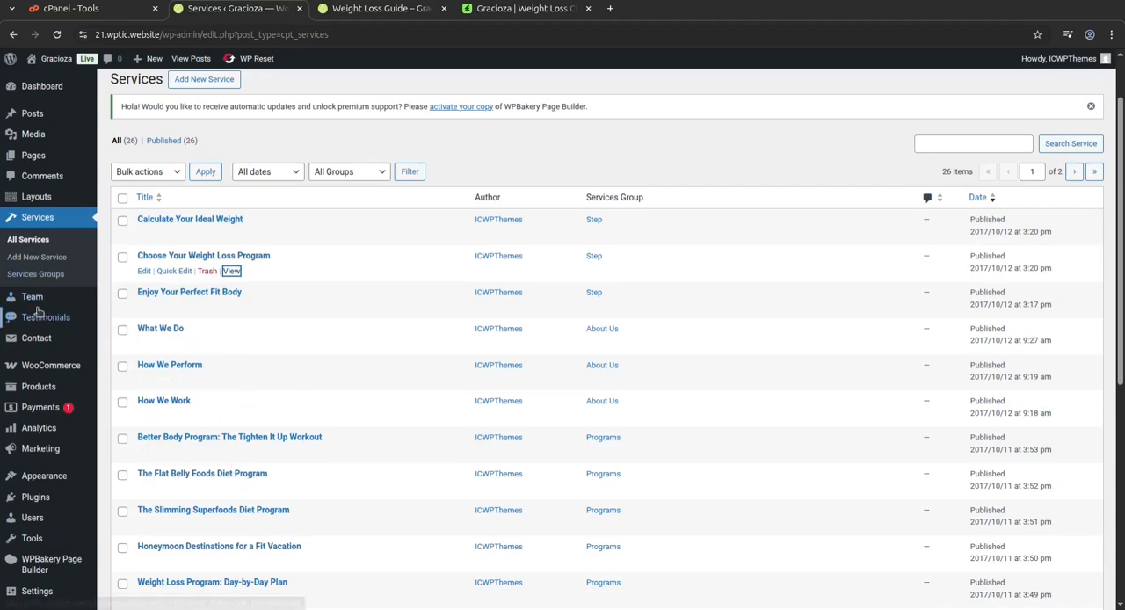
Open the list of team members and the list of testimonials to view their entries.
click(124, 303)
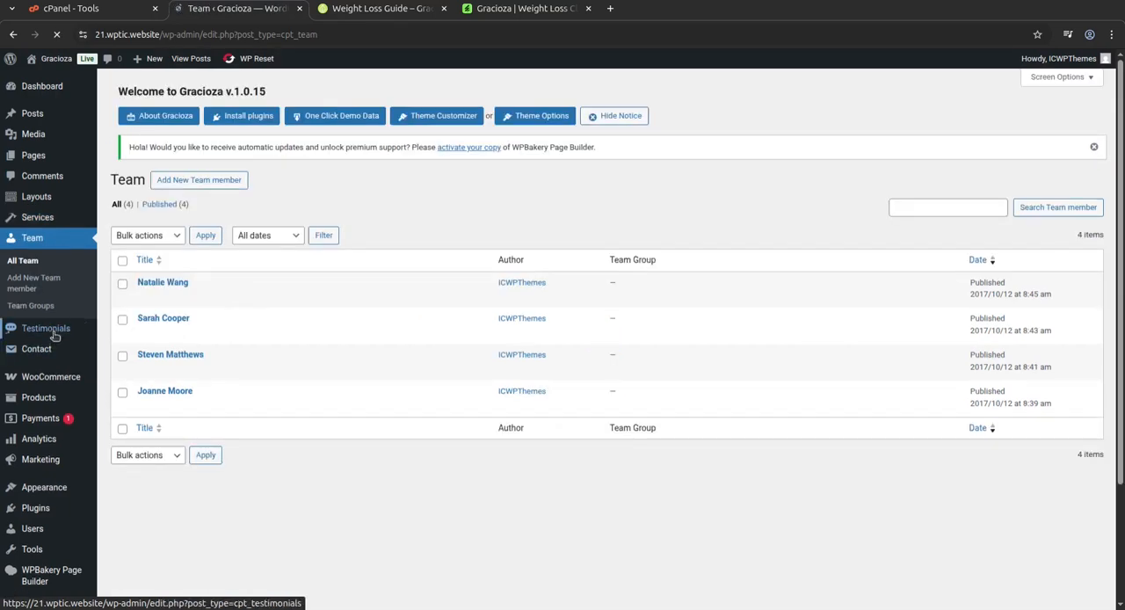
mouse_move(55, 335)
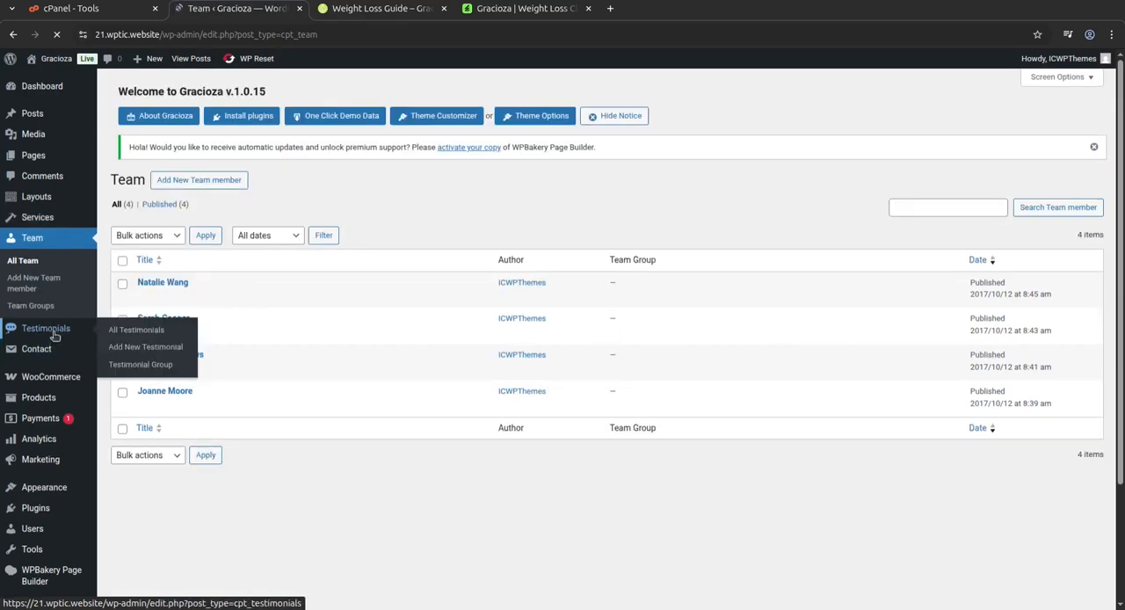
scroll(44, 395, down, 2)
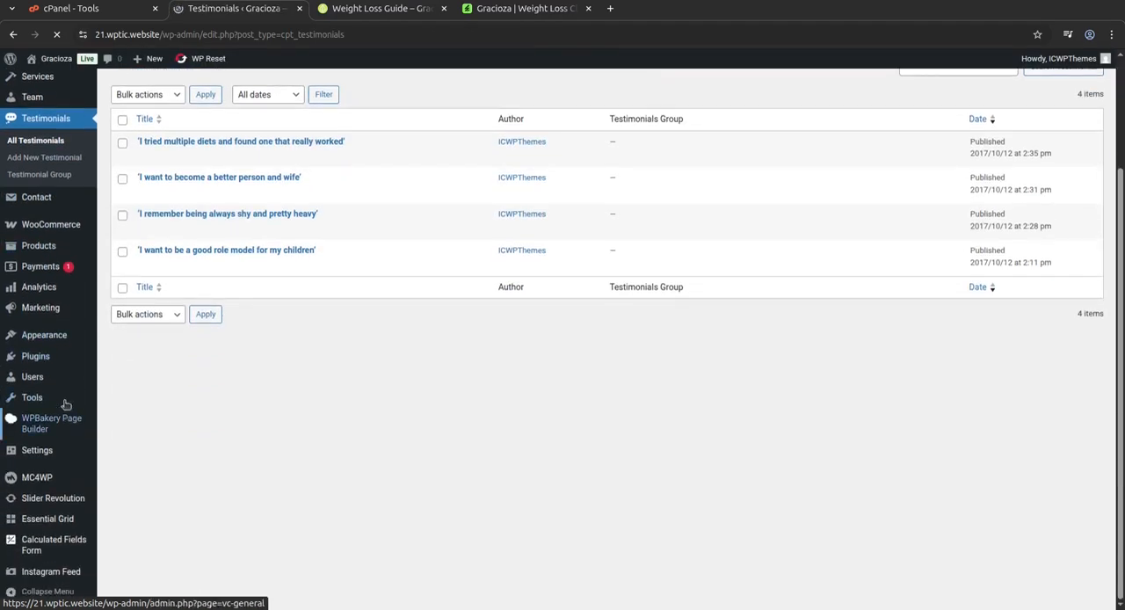
Open the product list and view the Lavera's Hot Pickled Asparagus product page down to its related products.
mouse_move(37, 247)
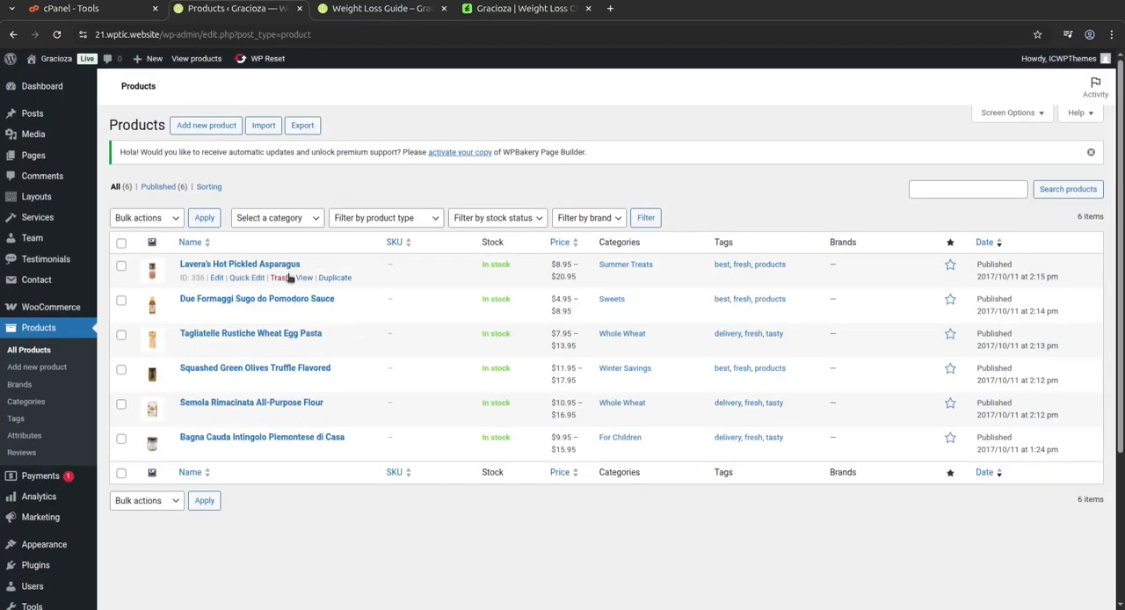
click(305, 278)
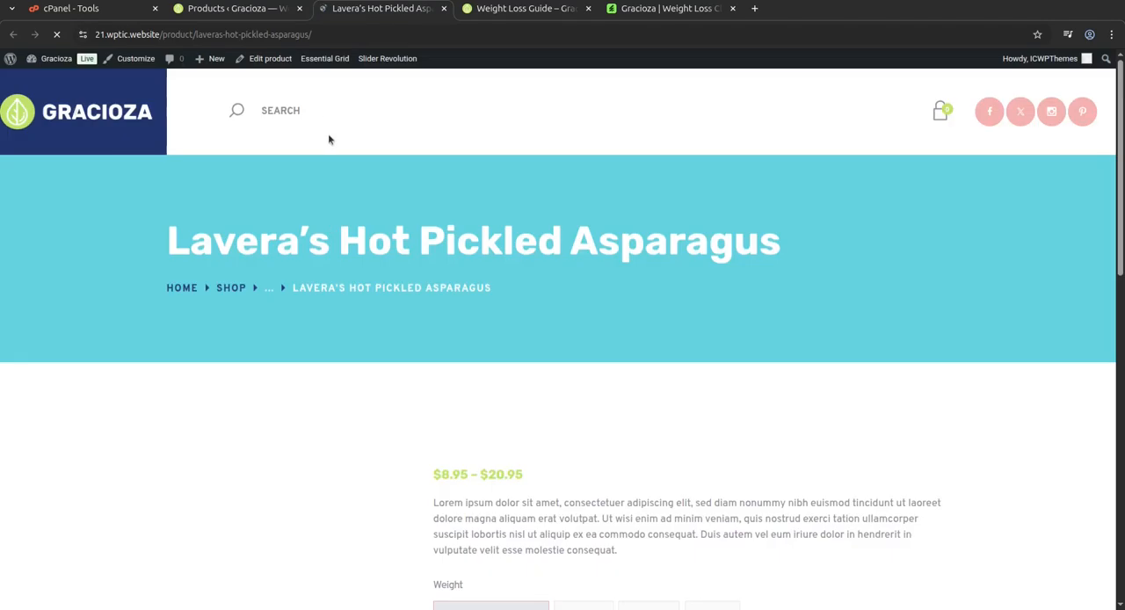
scroll(616, 434, down, 2)
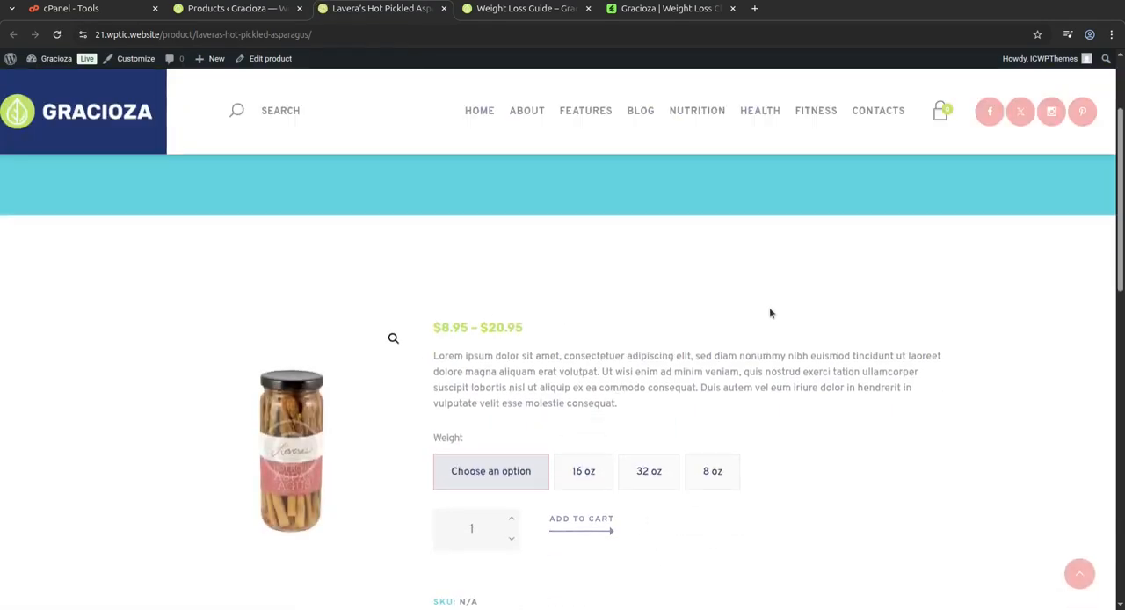
scroll(703, 319, down, 3)
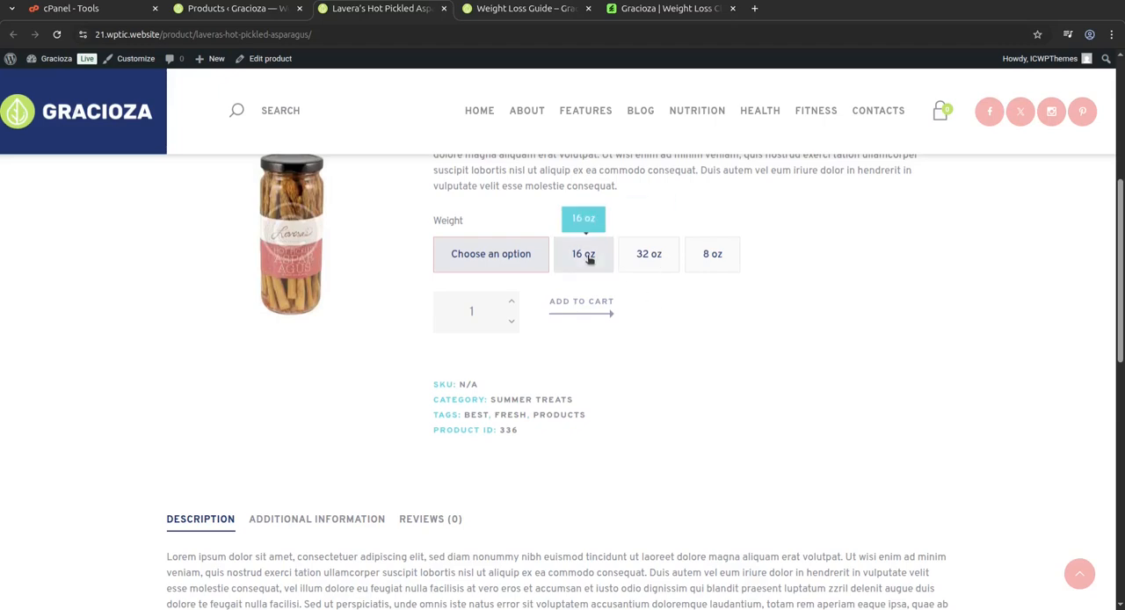
scroll(527, 404, down, 4)
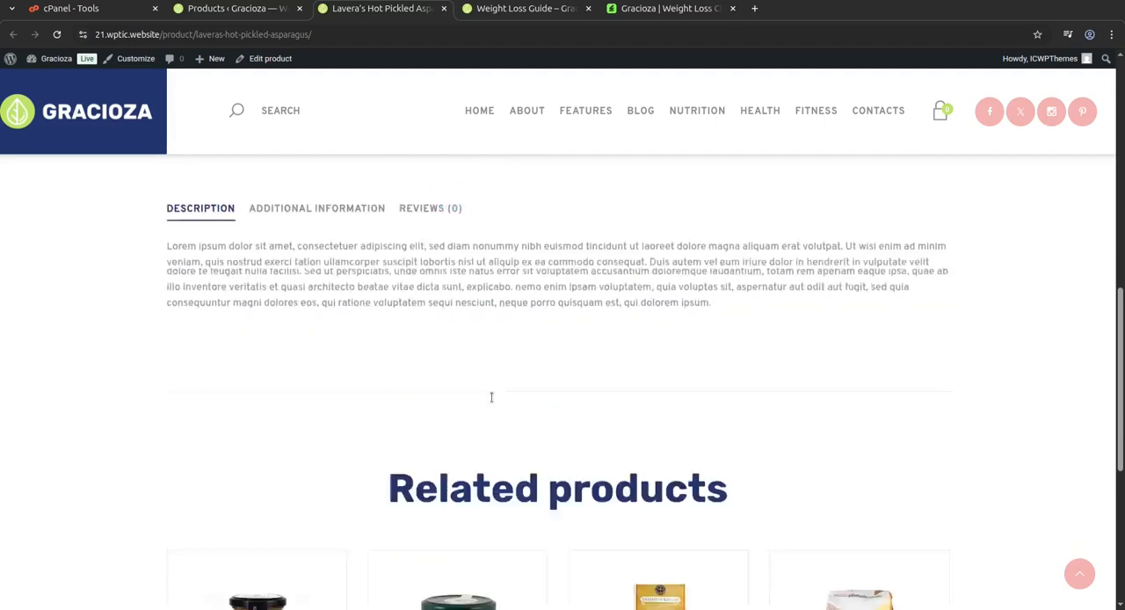
scroll(491, 397, down, 2)
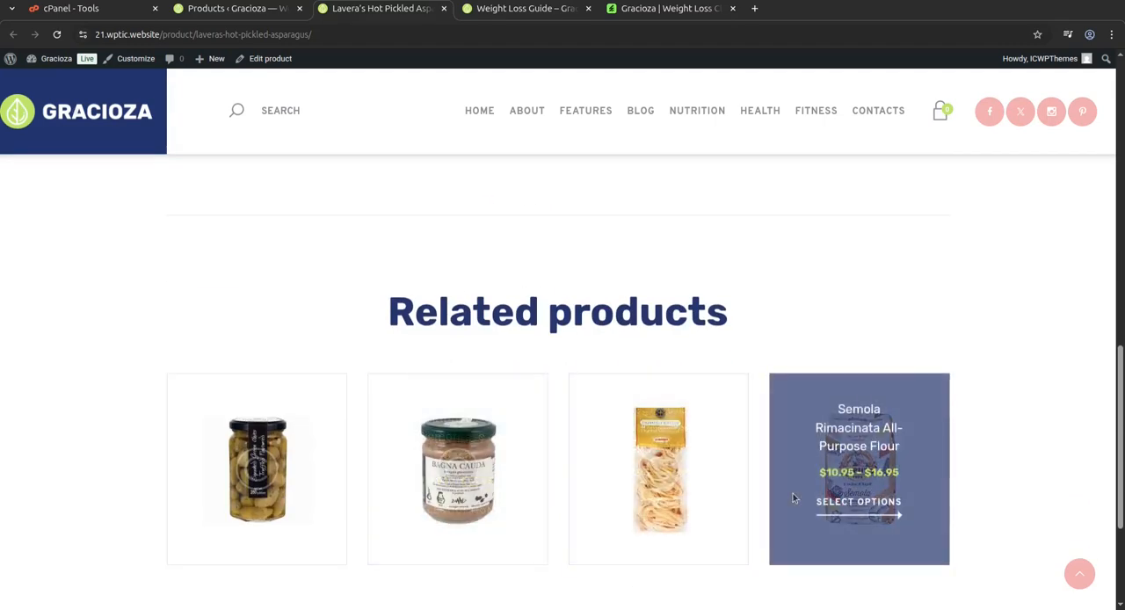
Return to the WordPress admin and open the Gracioza theme options.
click(229, 11)
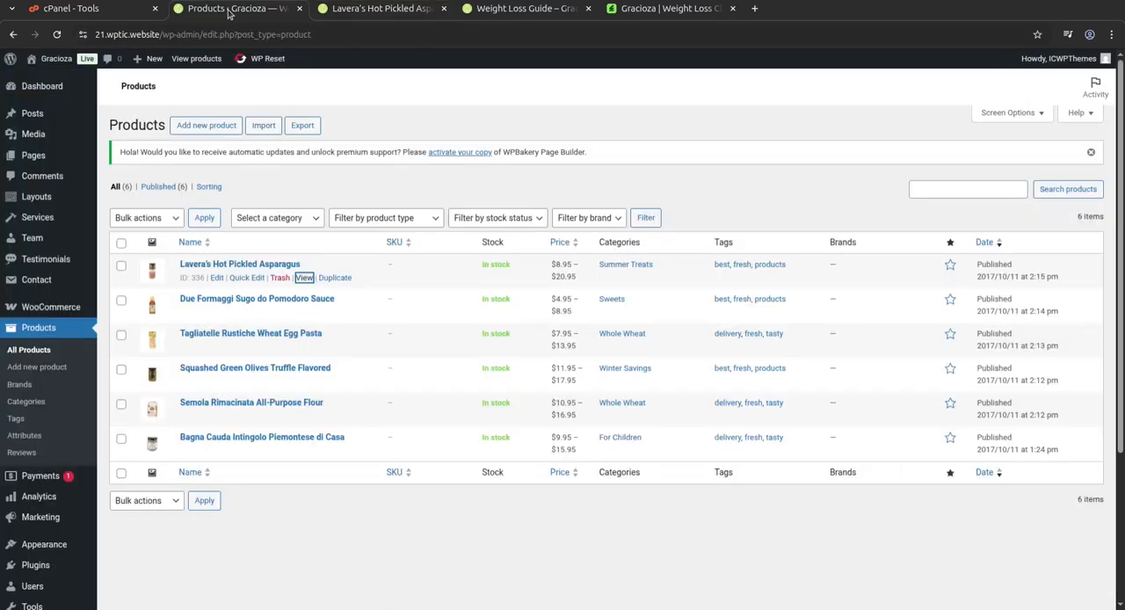
mouse_move(69, 312)
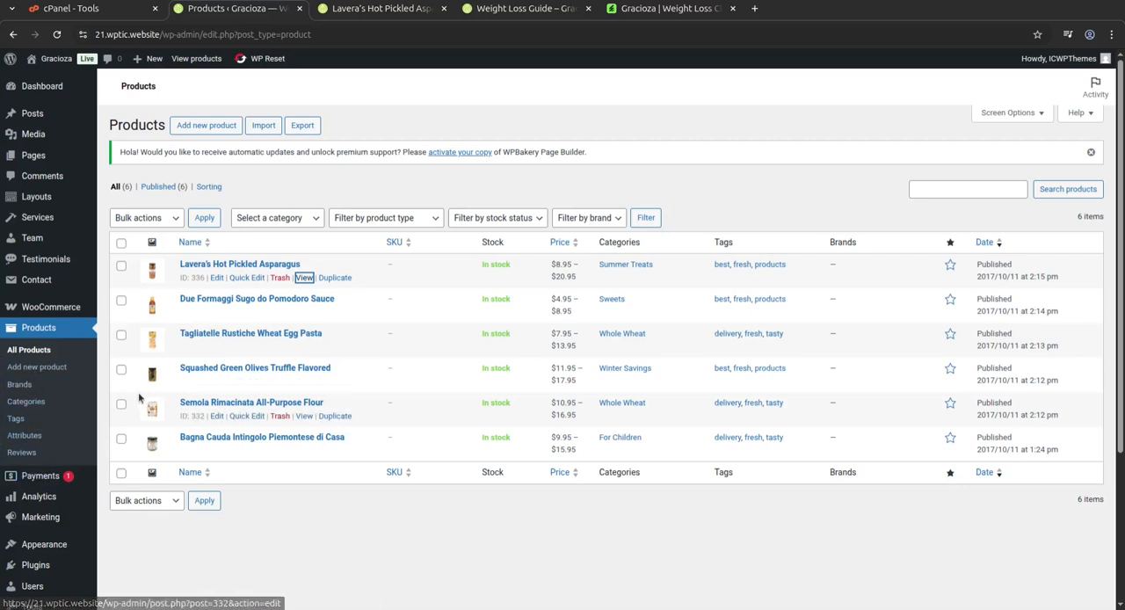
scroll(211, 457, down, 3)
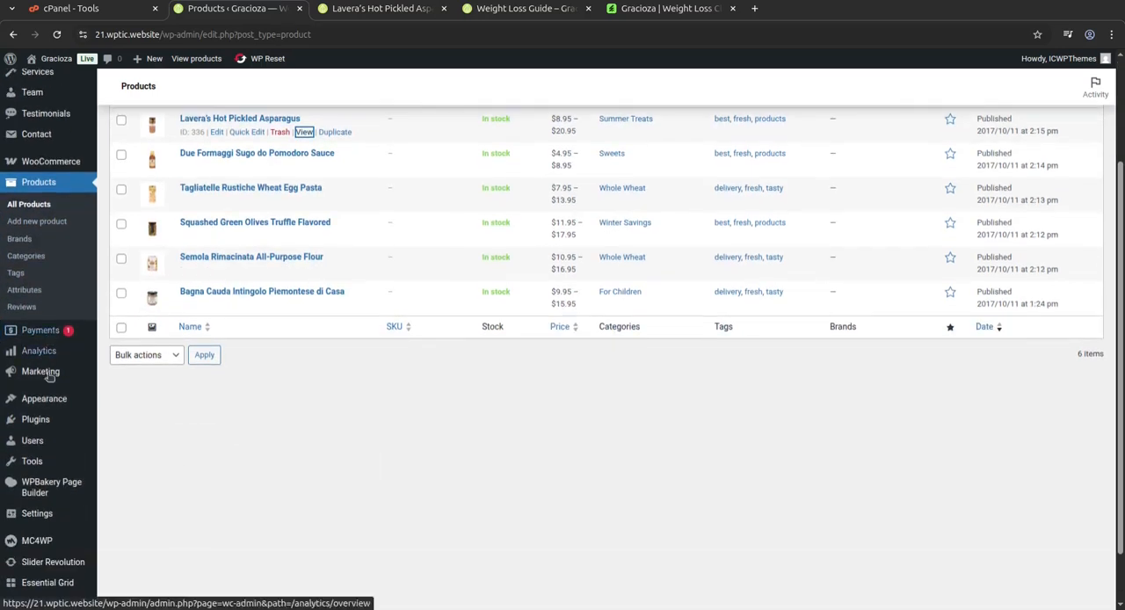
mouse_move(48, 450)
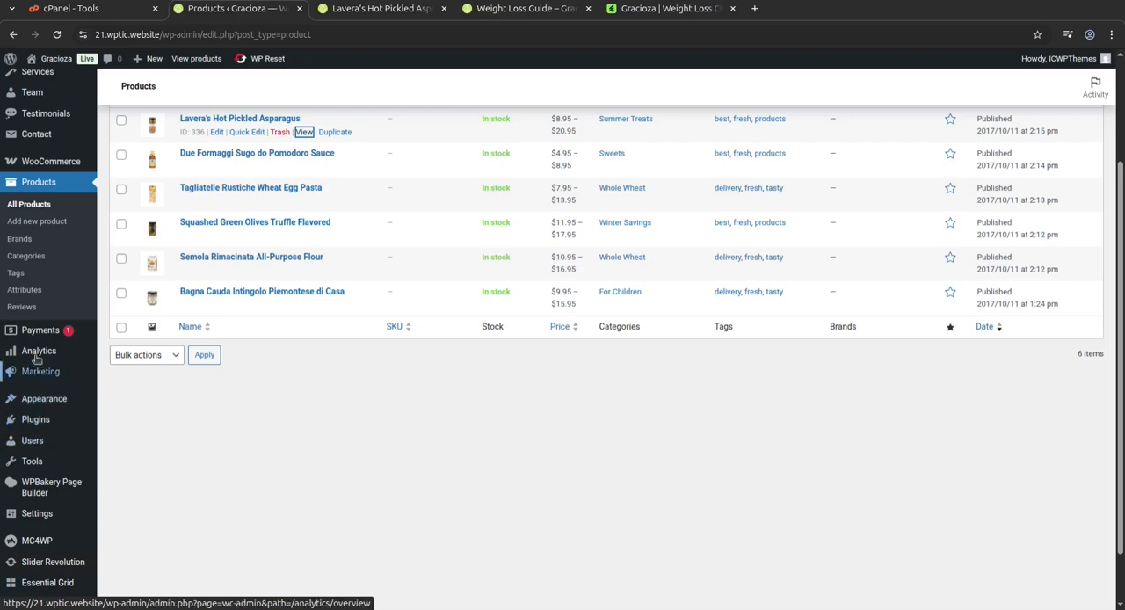
scroll(31, 330, up, 2)
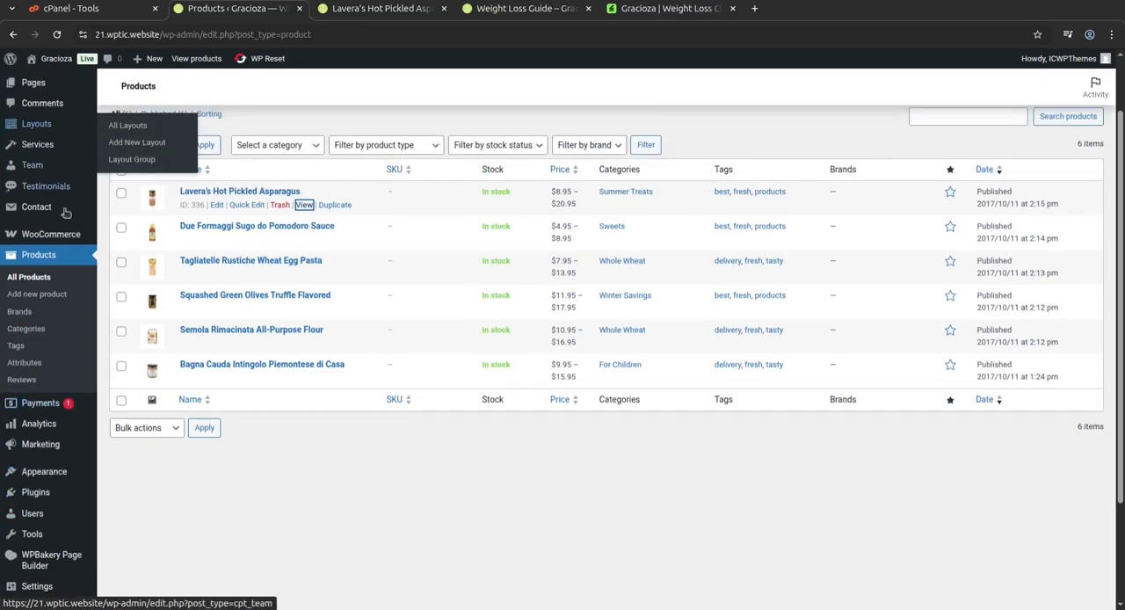
mouse_move(61, 478)
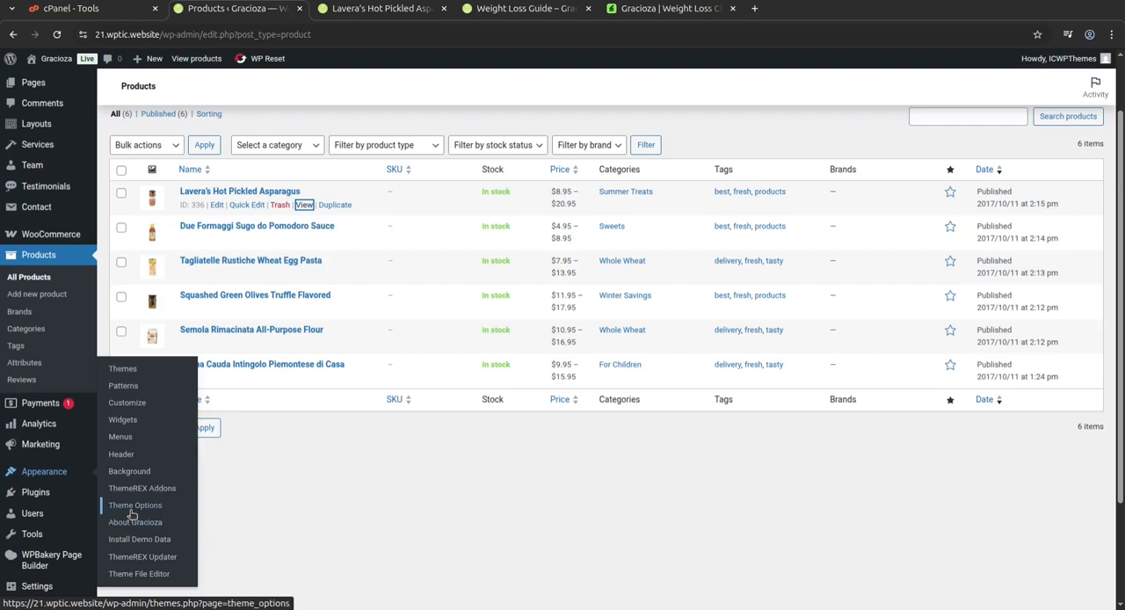
click(132, 506)
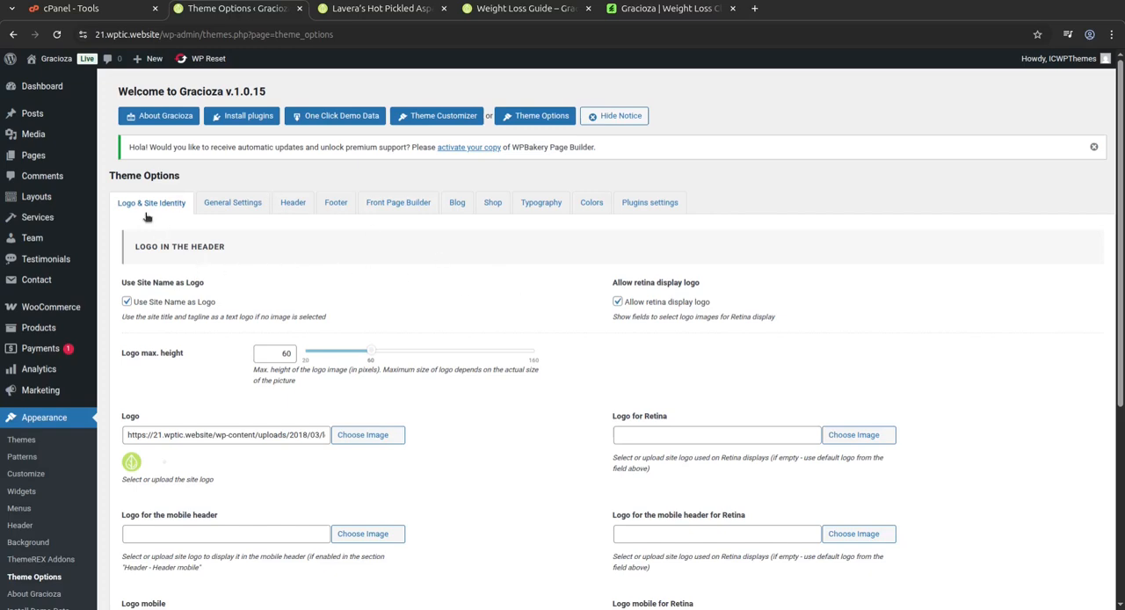
Look through the Logo & Site Identity settings and the General Settings for layout, sidebar, widgets and effects.
scroll(330, 351, down, 1)
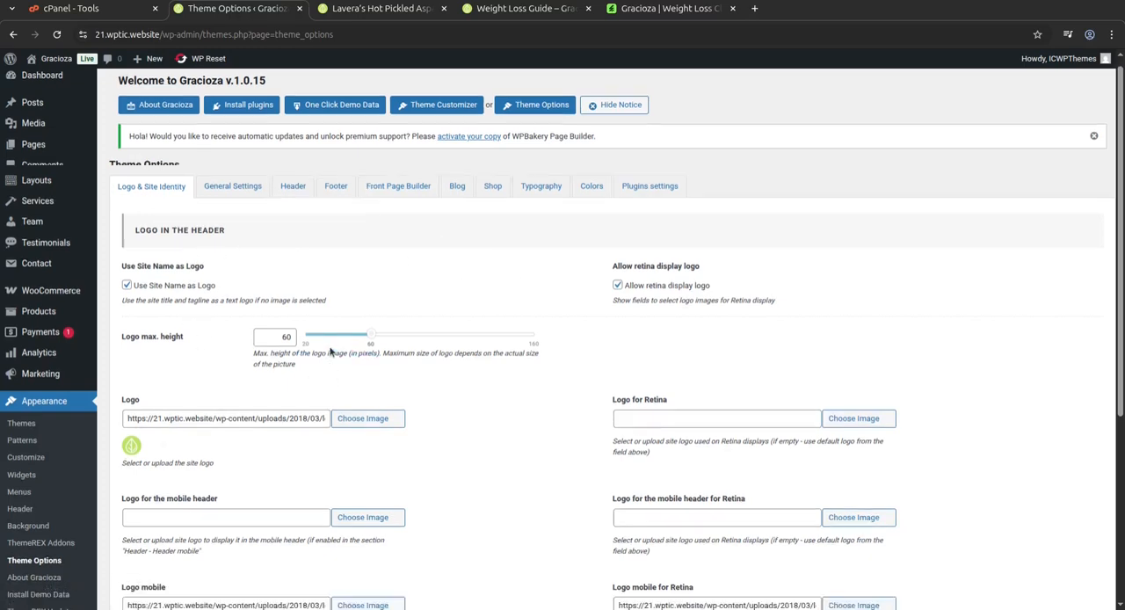
scroll(290, 334, down, 5)
scroll(304, 450, up, 5)
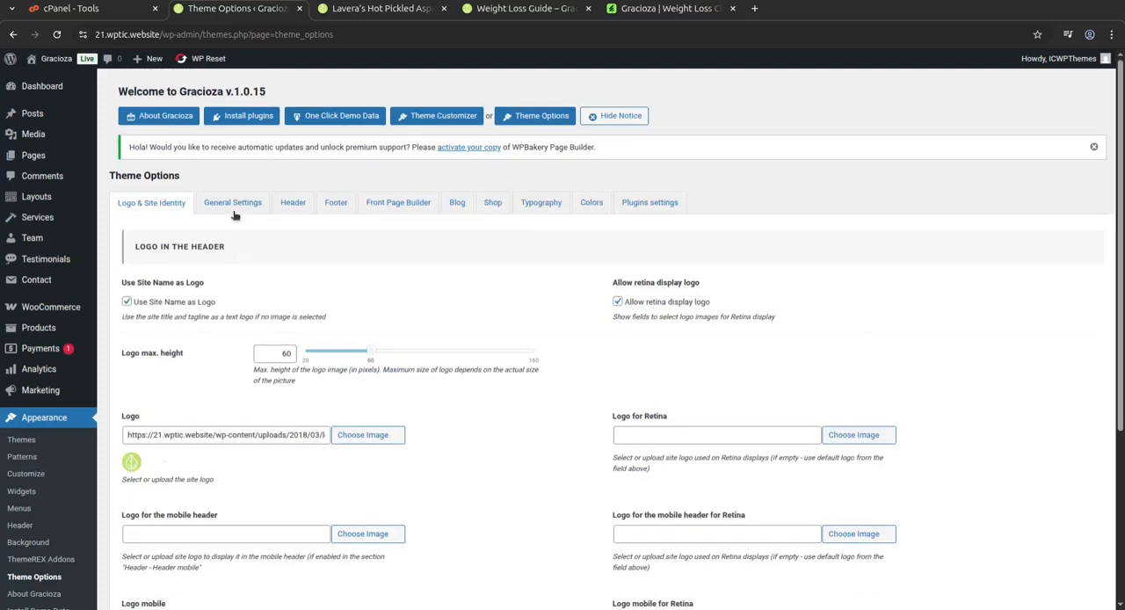
click(233, 211)
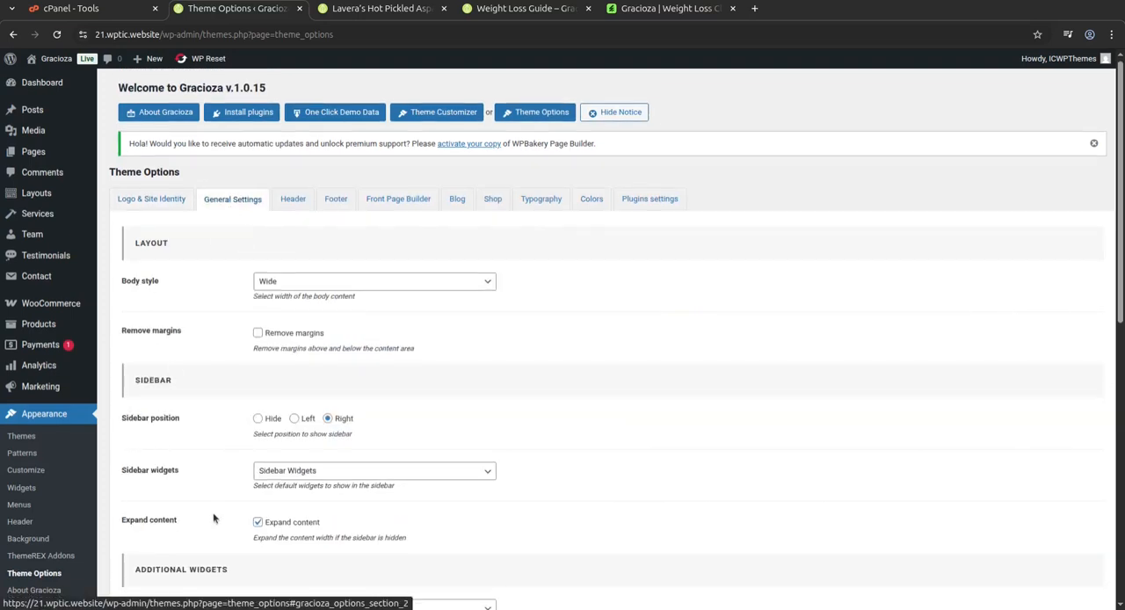
scroll(176, 473, down, 3)
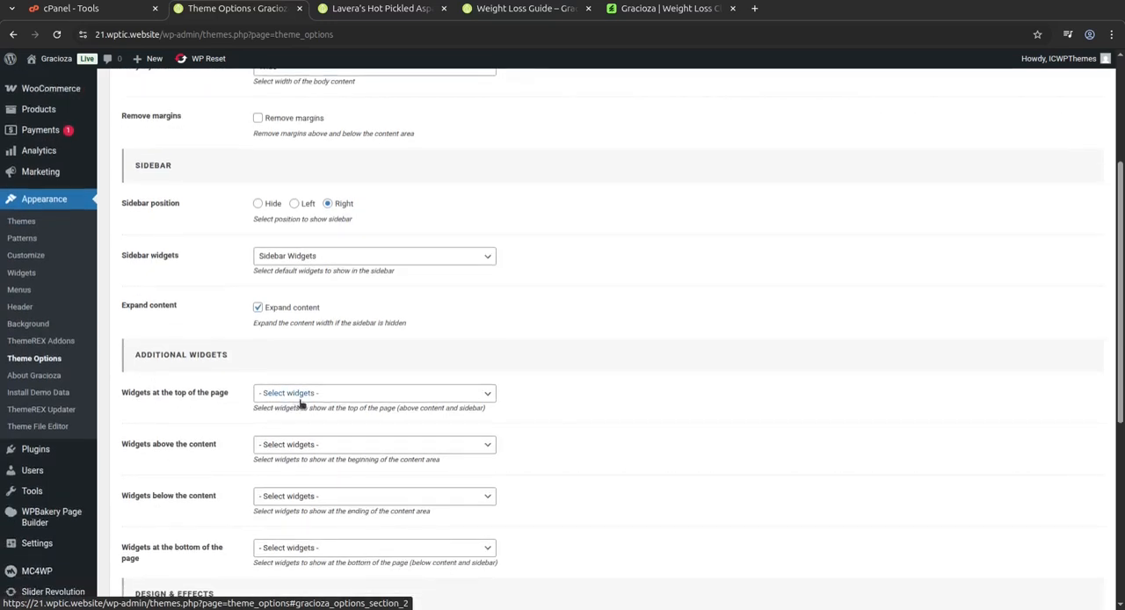
scroll(420, 442, down, 1)
scroll(305, 439, down, 5)
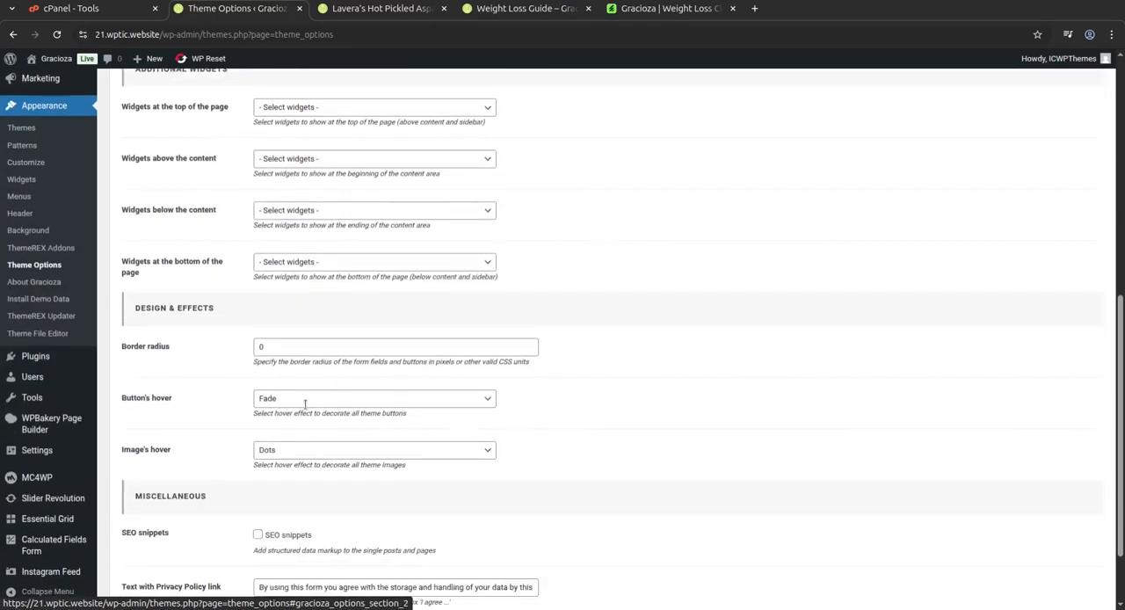
scroll(305, 407, up, 5)
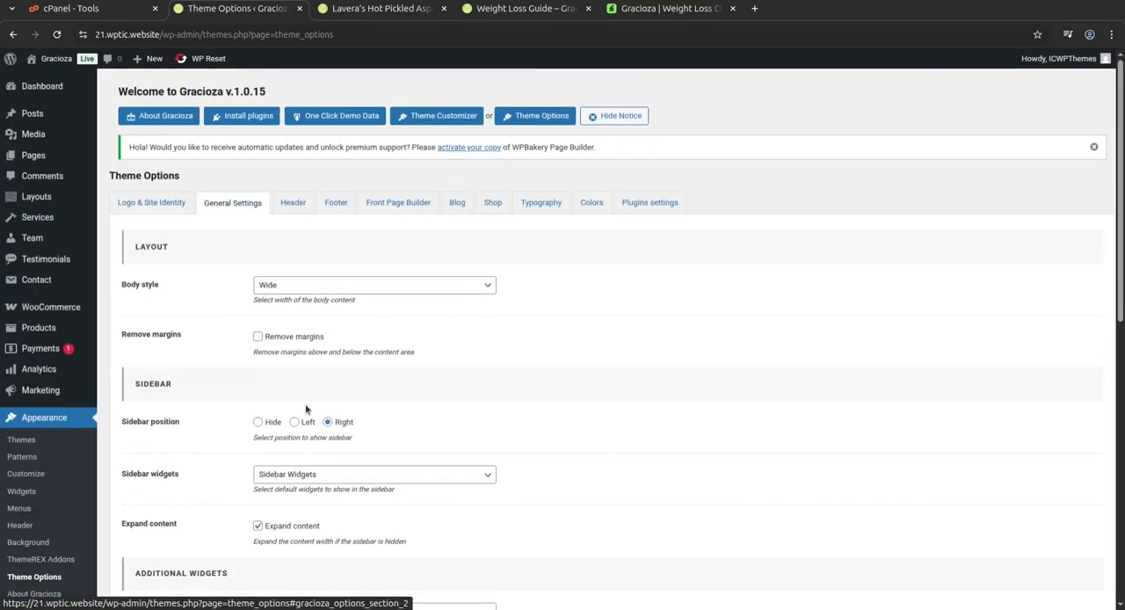
View the theme's Header and Footer options and open the Front Page Builder settings.
click(287, 208)
click(336, 208)
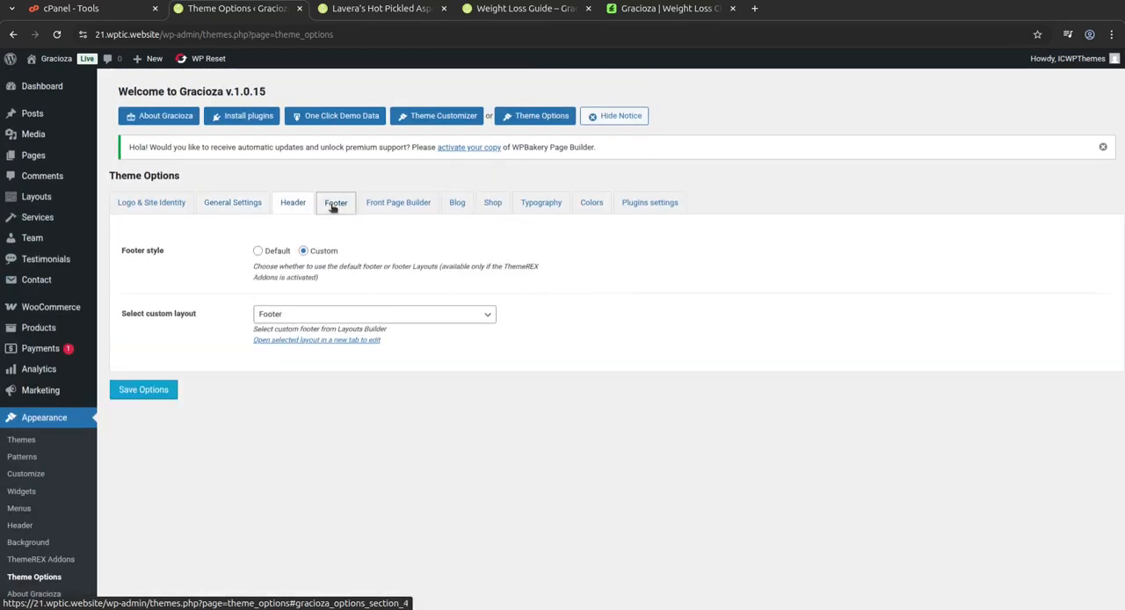
click(387, 206)
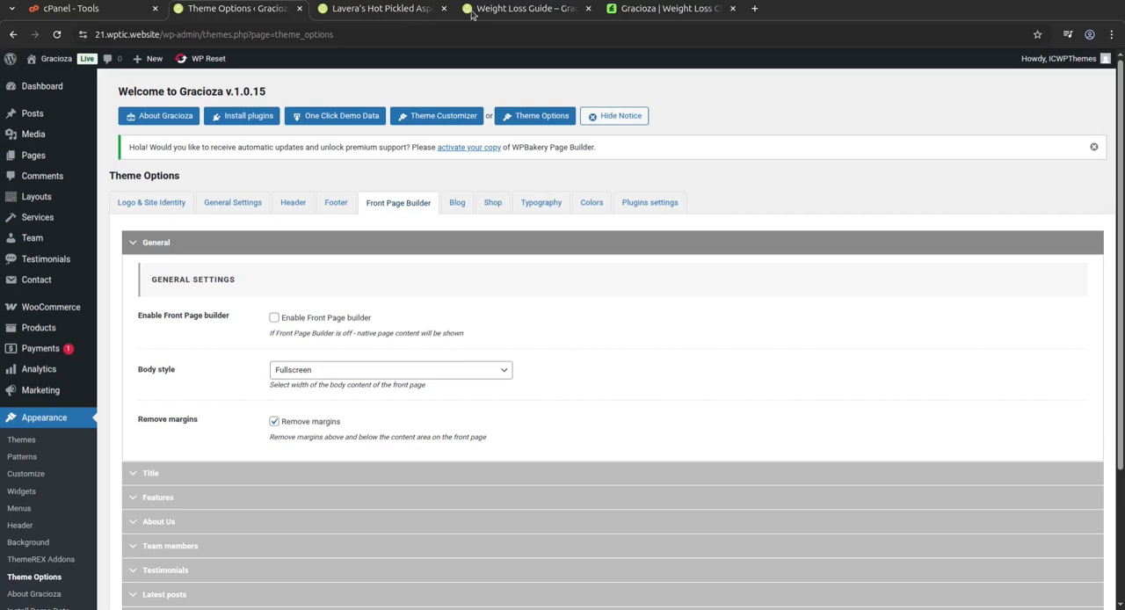
Look at the open product page and the Gracioza listing on ThemeForest, and return to the theme options.
click(356, 17)
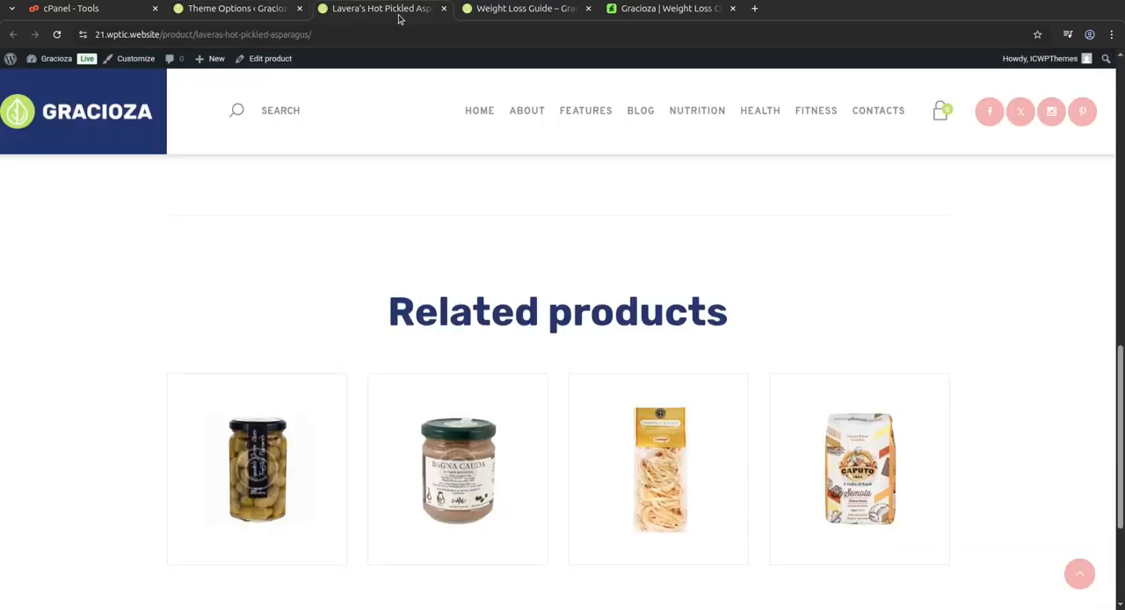
click(507, 12)
click(643, 8)
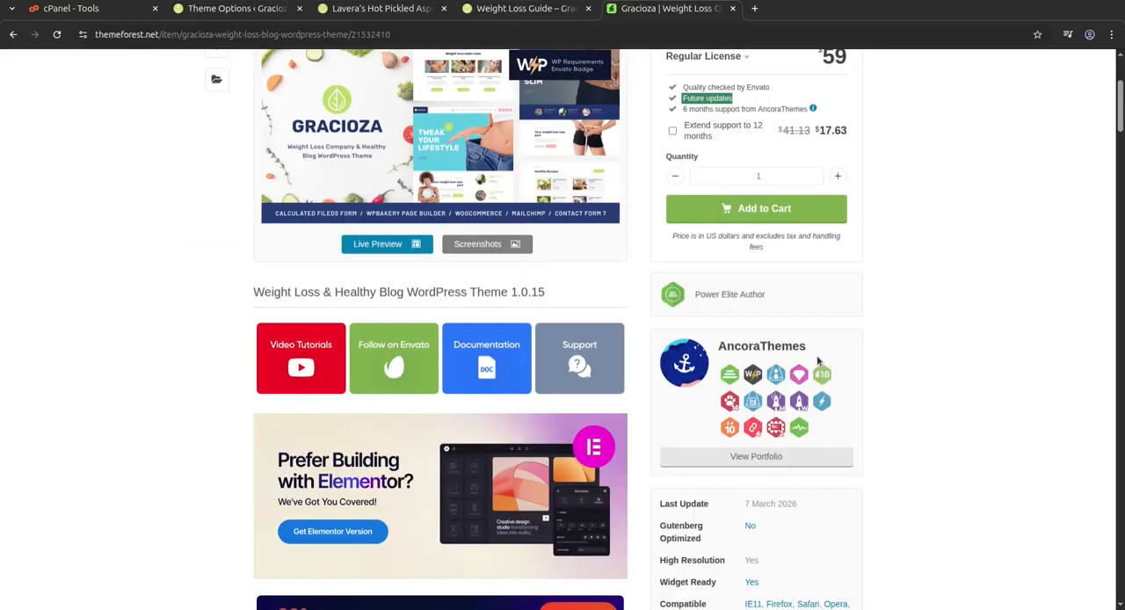
click(234, 9)
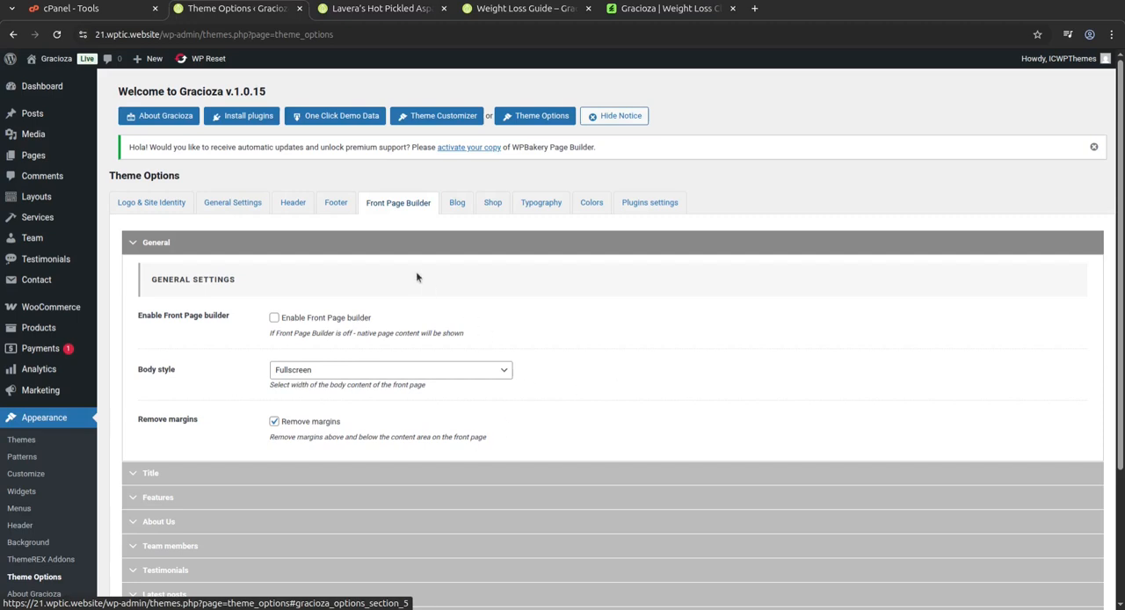
Expand the Front Page Builder's Title section and review its slider, layout, button, color and anchor settings.
scroll(575, 394, down, 2)
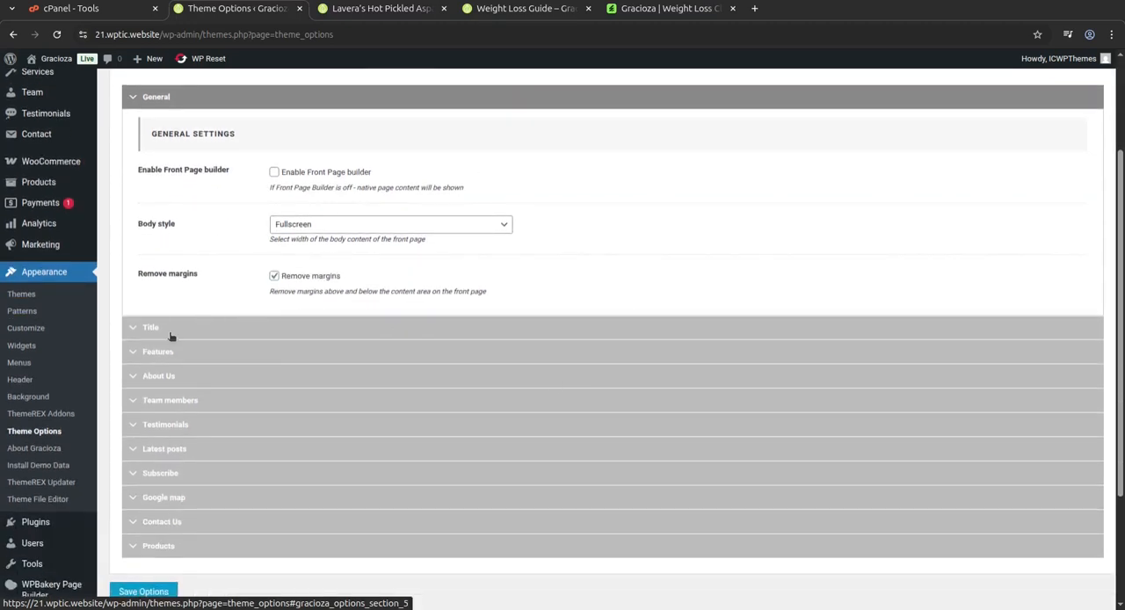
click(171, 335)
scroll(486, 356, down, 1)
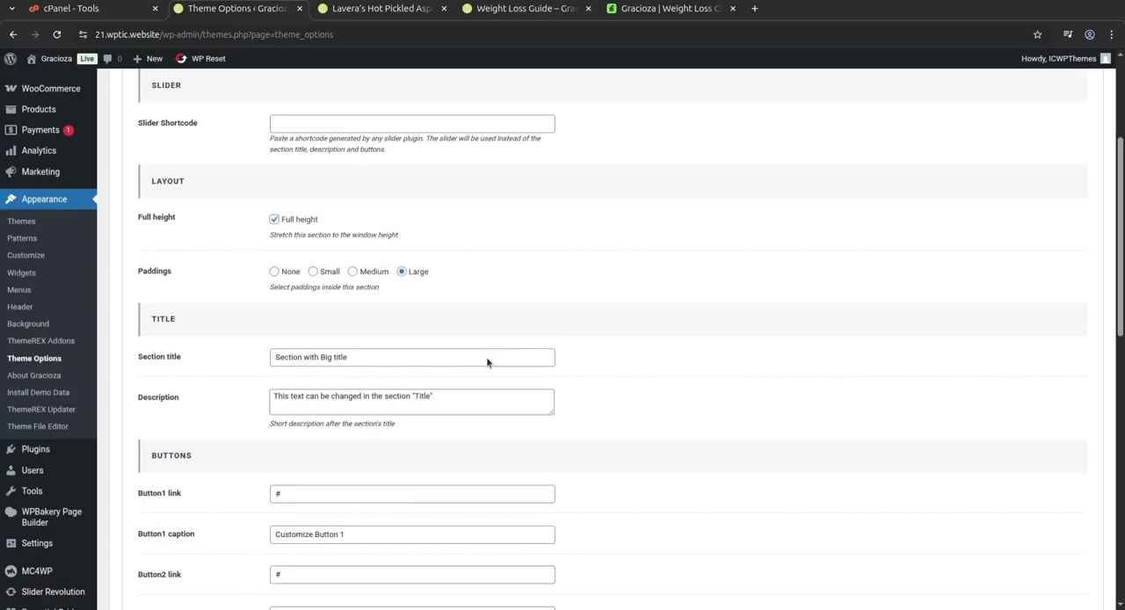
scroll(486, 357, down, 3)
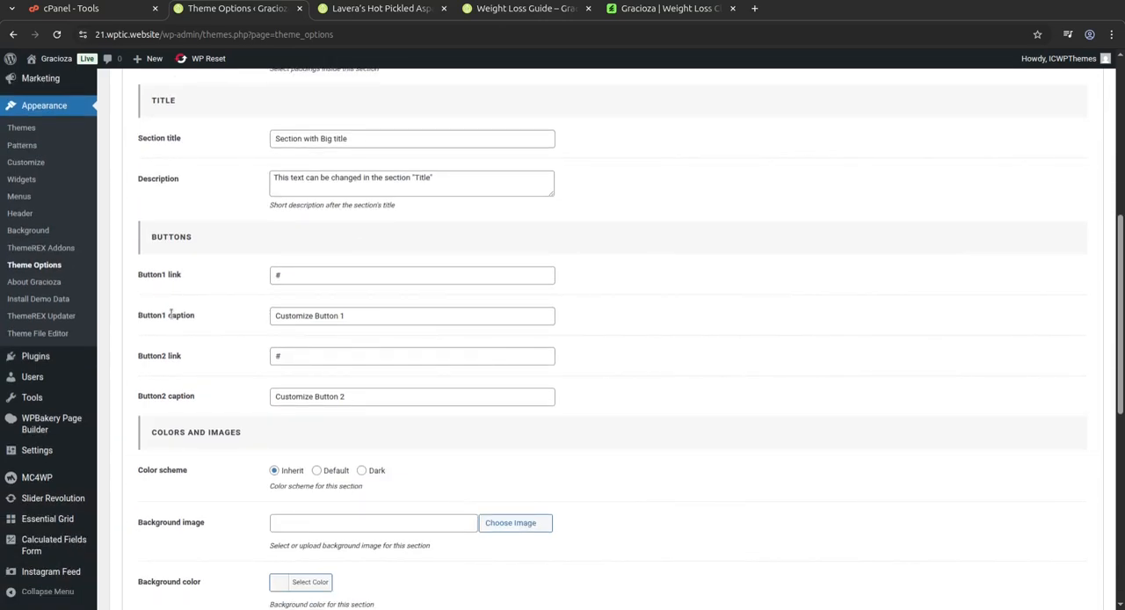
scroll(170, 314, down, 3)
scroll(676, 363, down, 3)
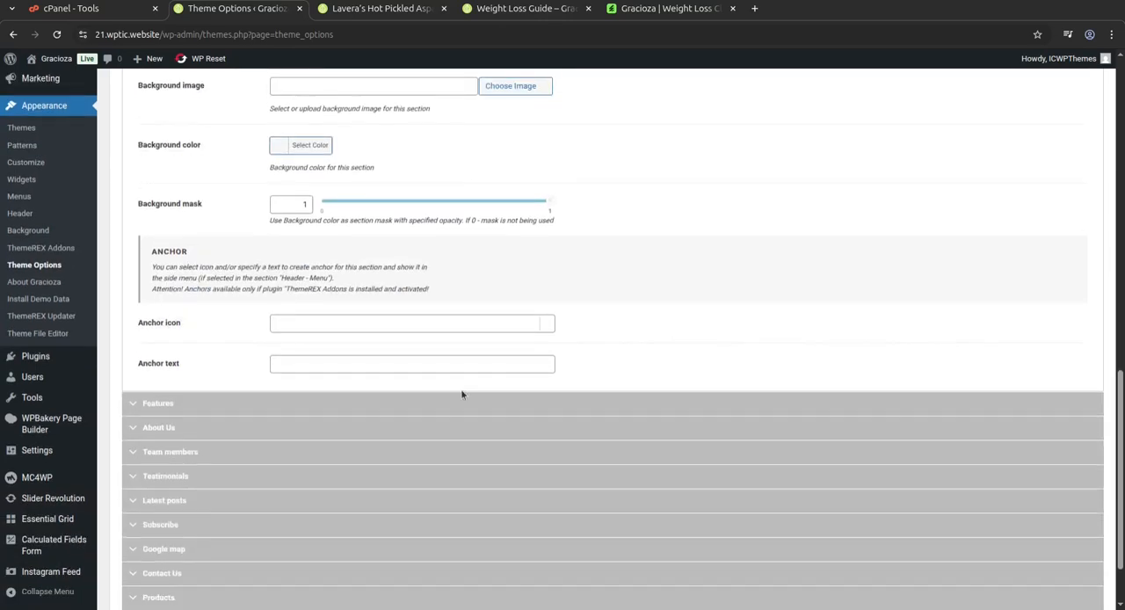
Expand the Features, About Us, Latest posts and Subscribe sections of the Front Page Builder and review their settings.
click(274, 401)
scroll(325, 381, up, 4)
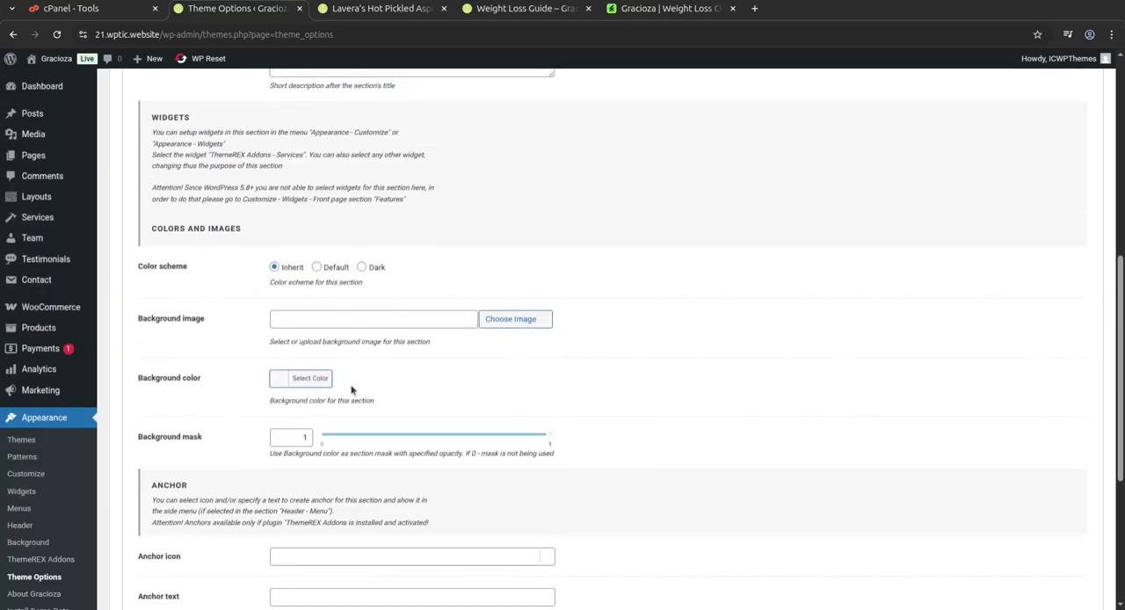
scroll(360, 343, down, 4)
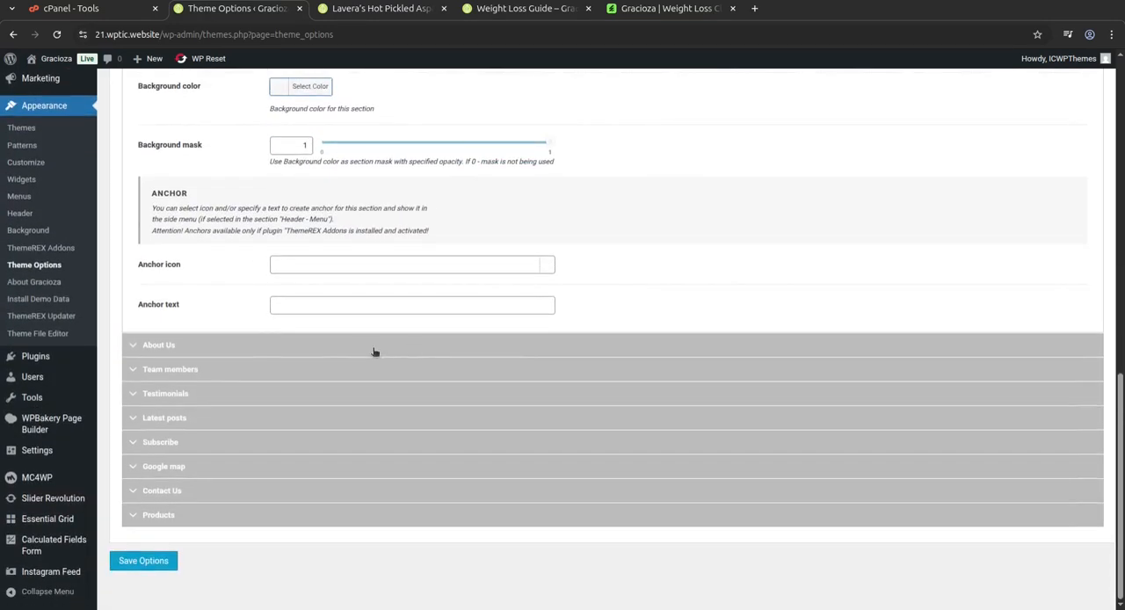
click(323, 350)
scroll(264, 442, down, 3)
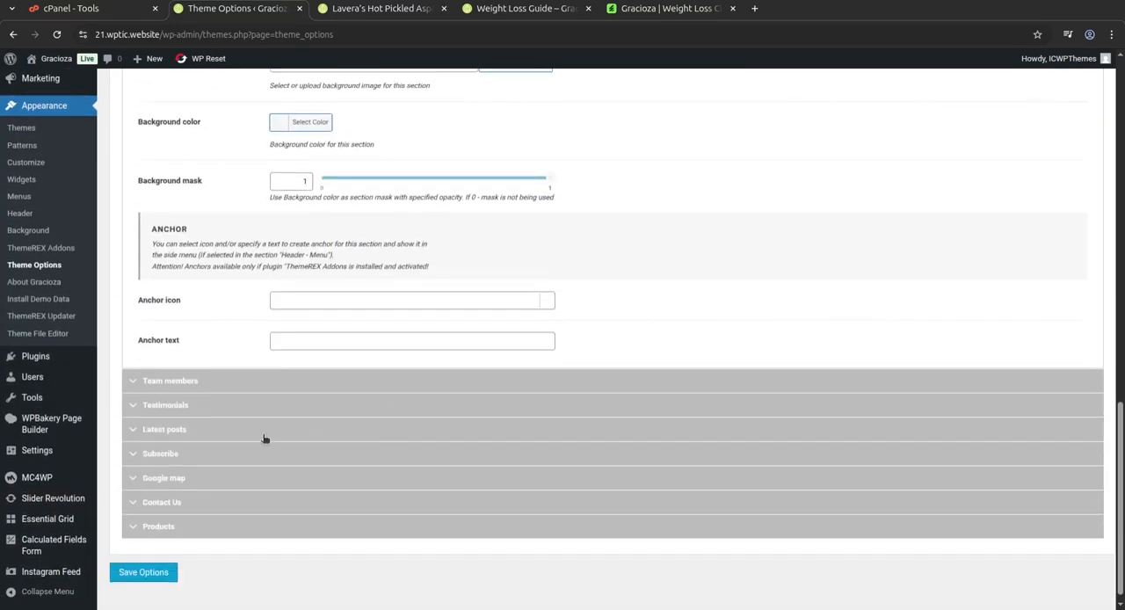
click(267, 429)
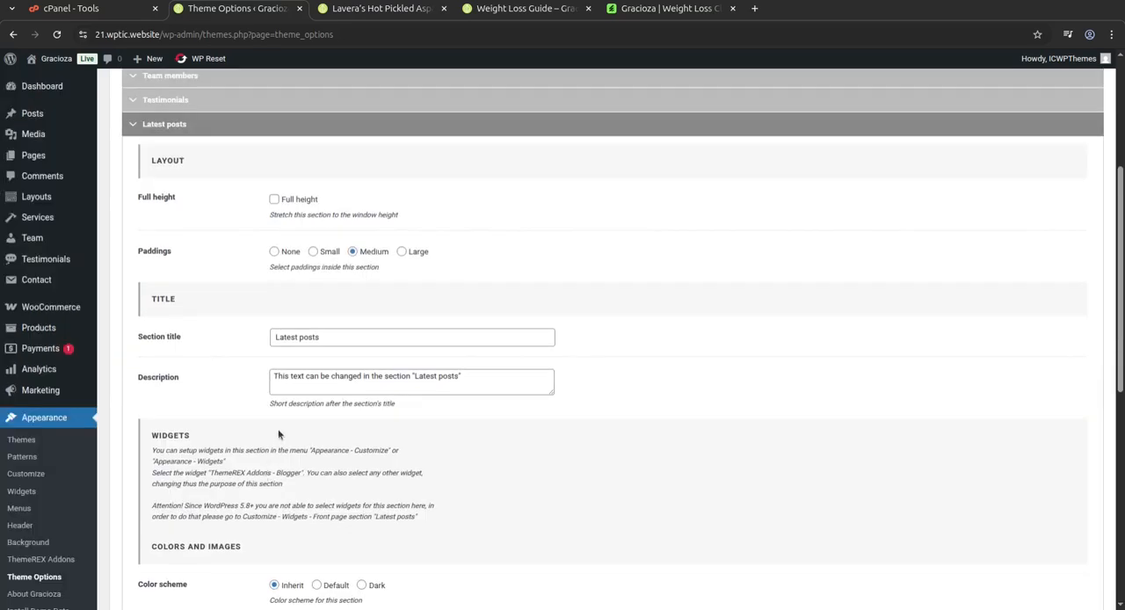
scroll(649, 367, down, 5)
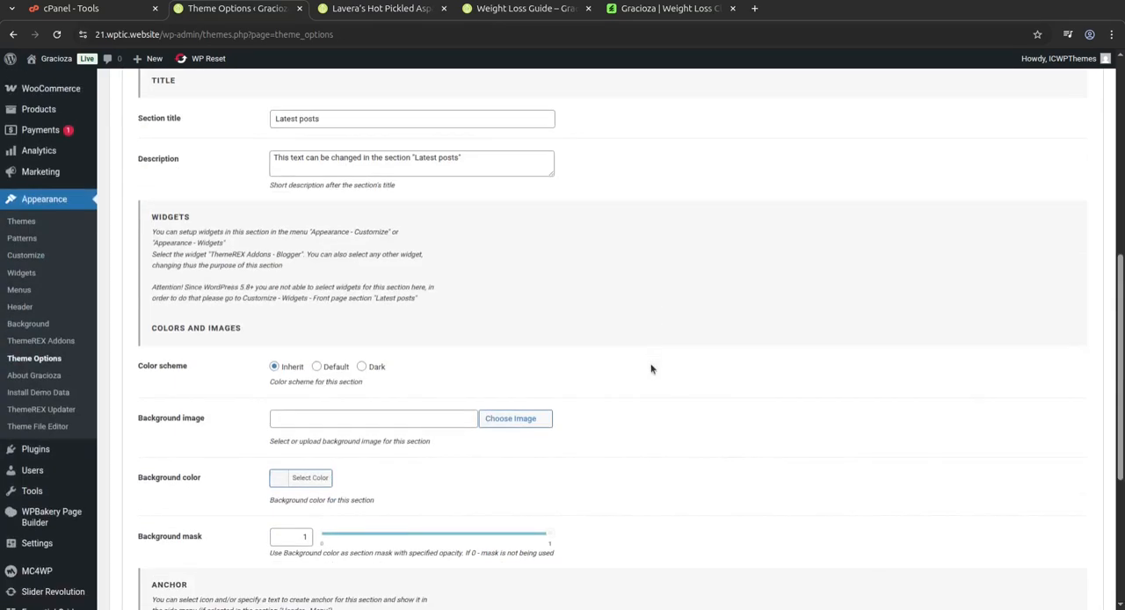
click(301, 522)
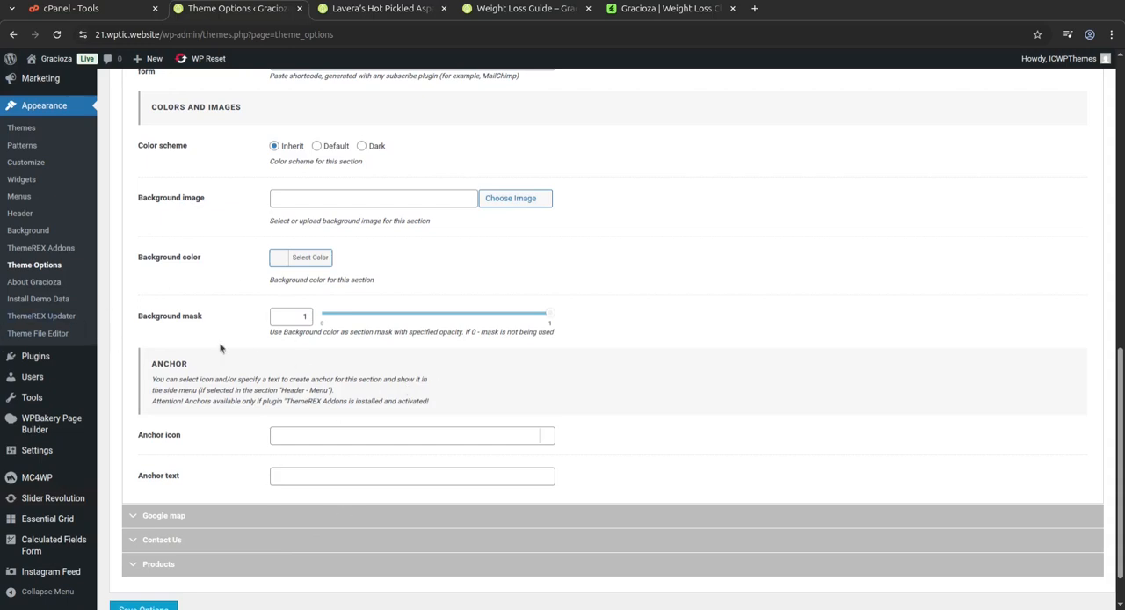
Open the About Gracioza page, switch to the Install Demo Data page and review the importer's options.
click(50, 290)
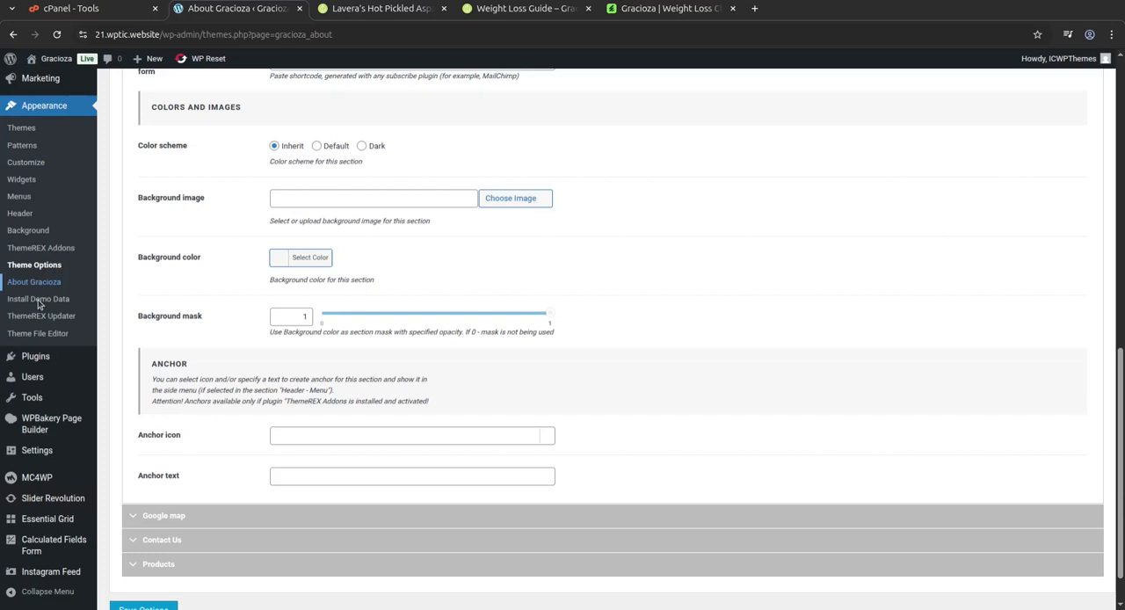
click(37, 299)
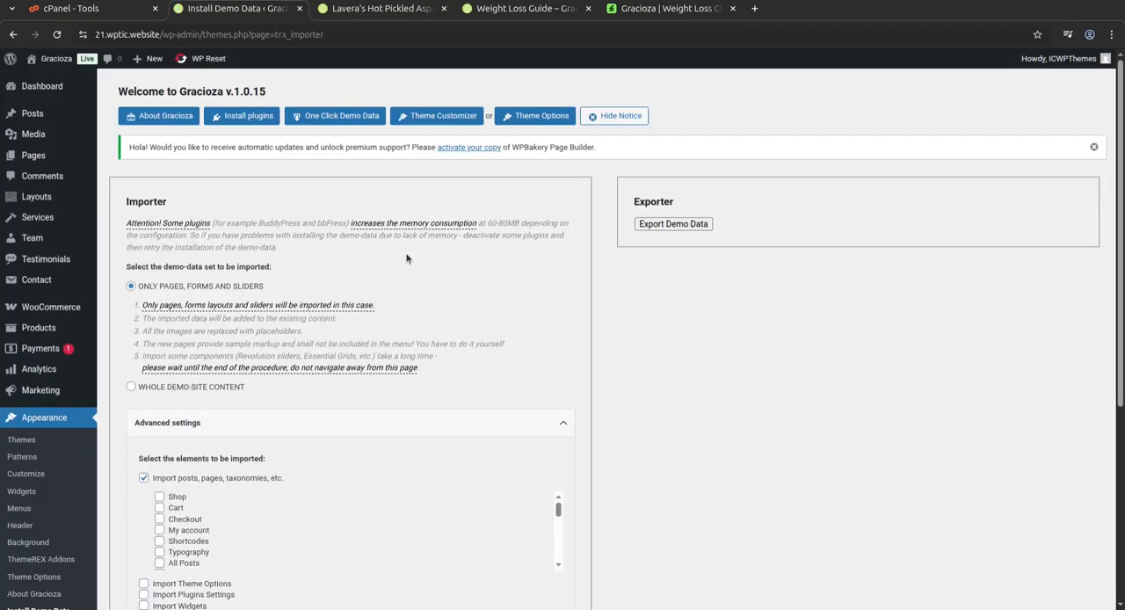
scroll(387, 264, down, 2)
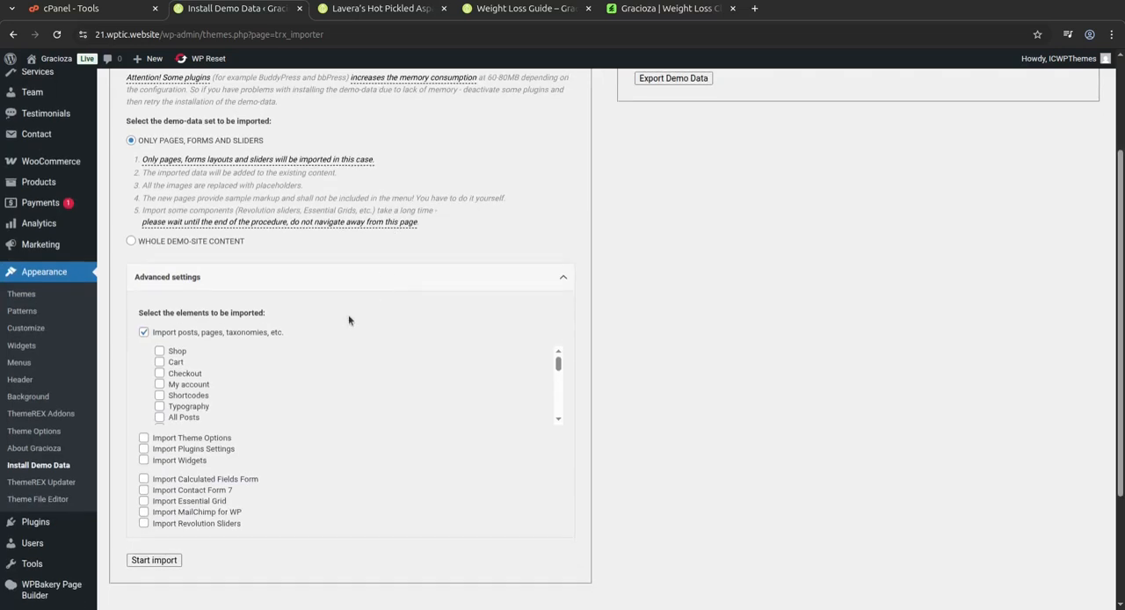
scroll(348, 320, up, 2)
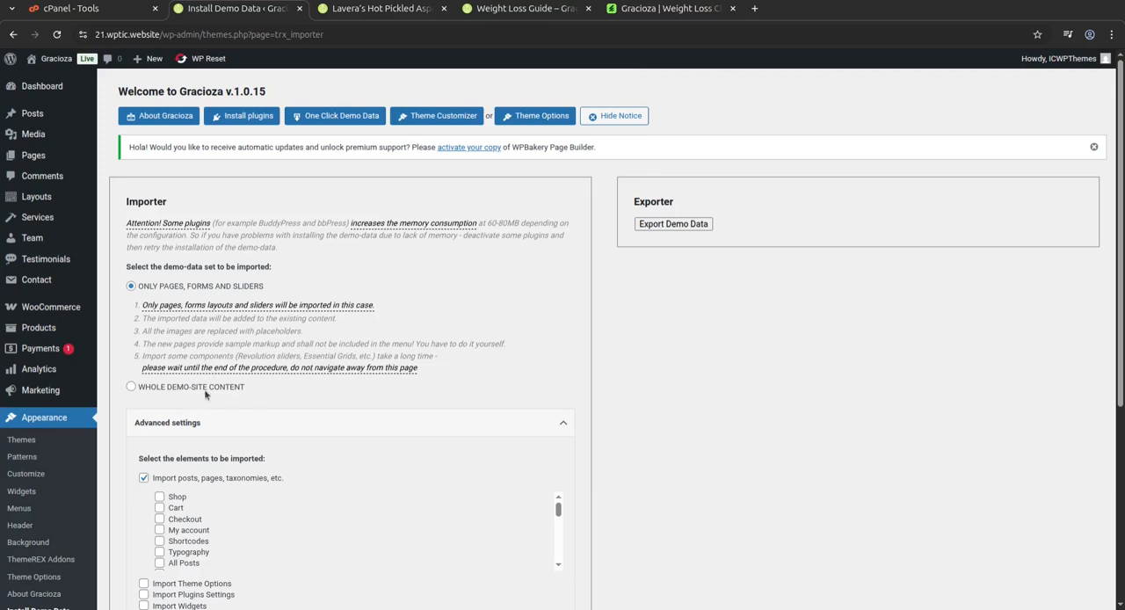
Choose Whole demo-site content as the import set, accept the data-erasure warning, and expand the advanced settings to view the import elements.
click(132, 387)
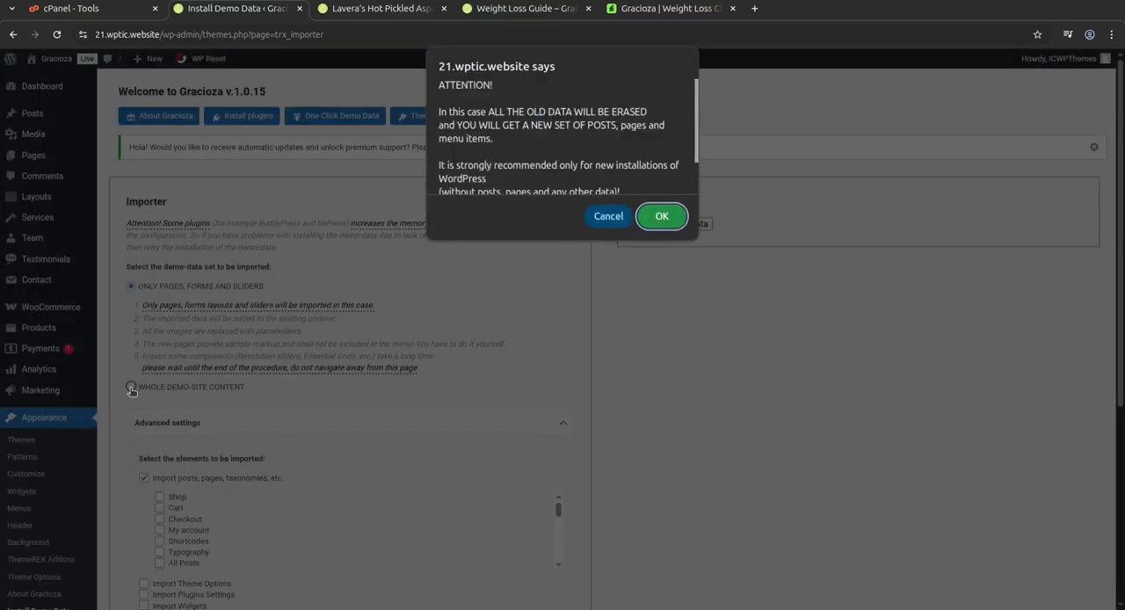
click(661, 217)
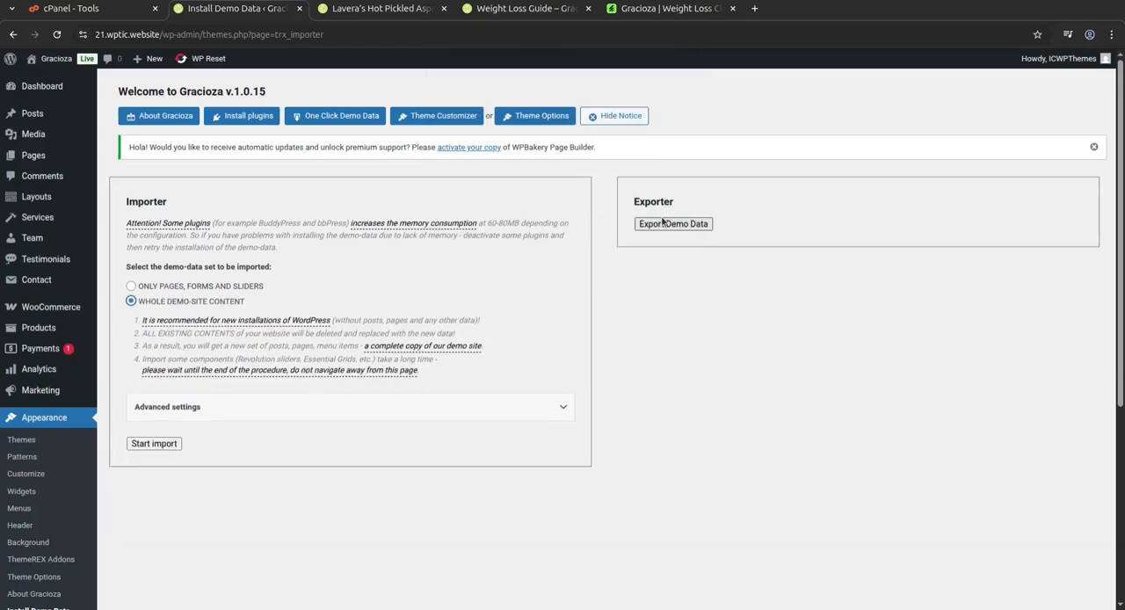
click(299, 411)
scroll(340, 448, down, 1)
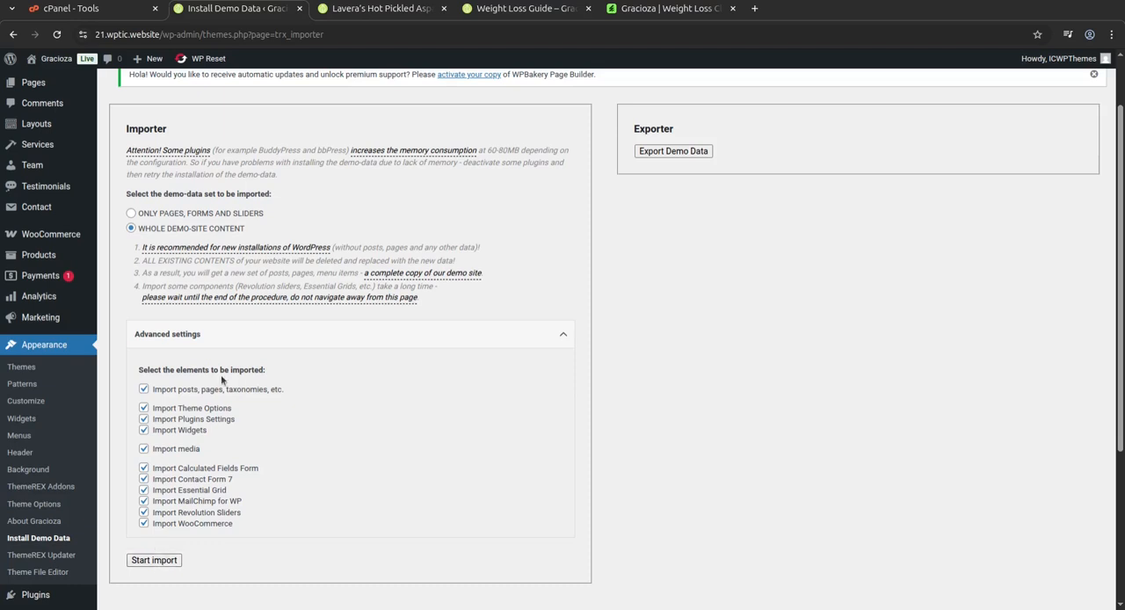
Open the demo site's home page, compare it with the importer page and look over the hero slider.
click(371, 17)
click(92, 114)
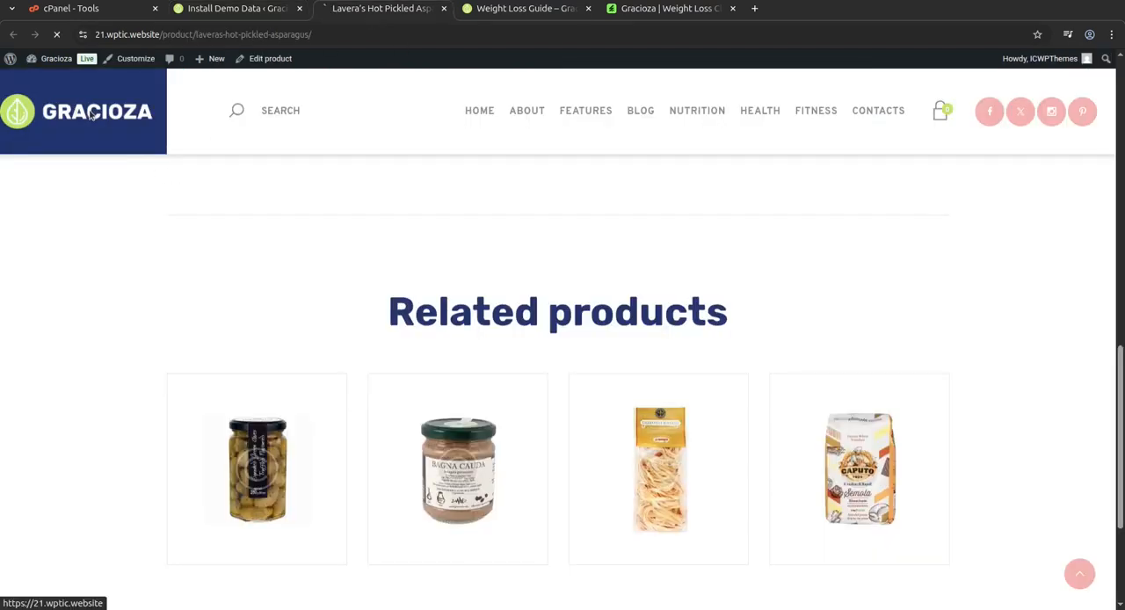
click(250, 11)
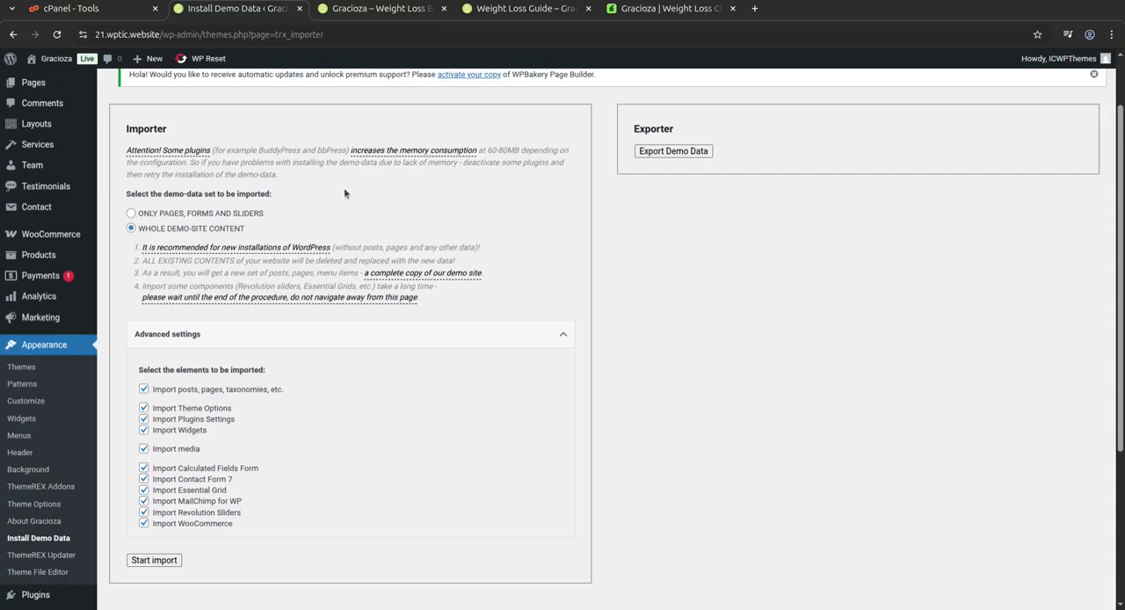
click(351, 10)
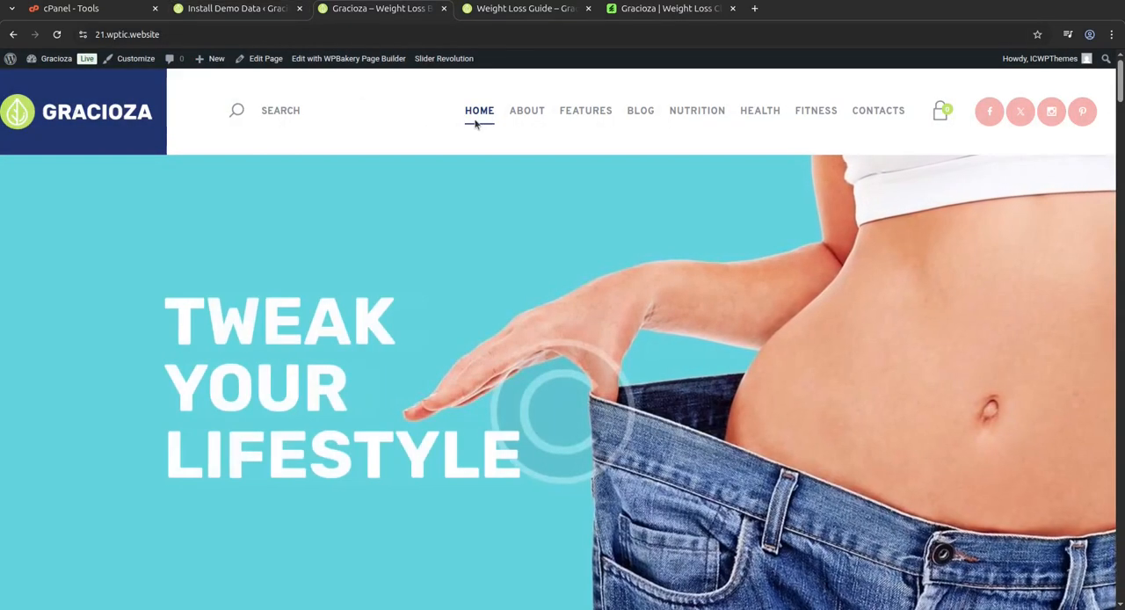
scroll(581, 261, down, 1)
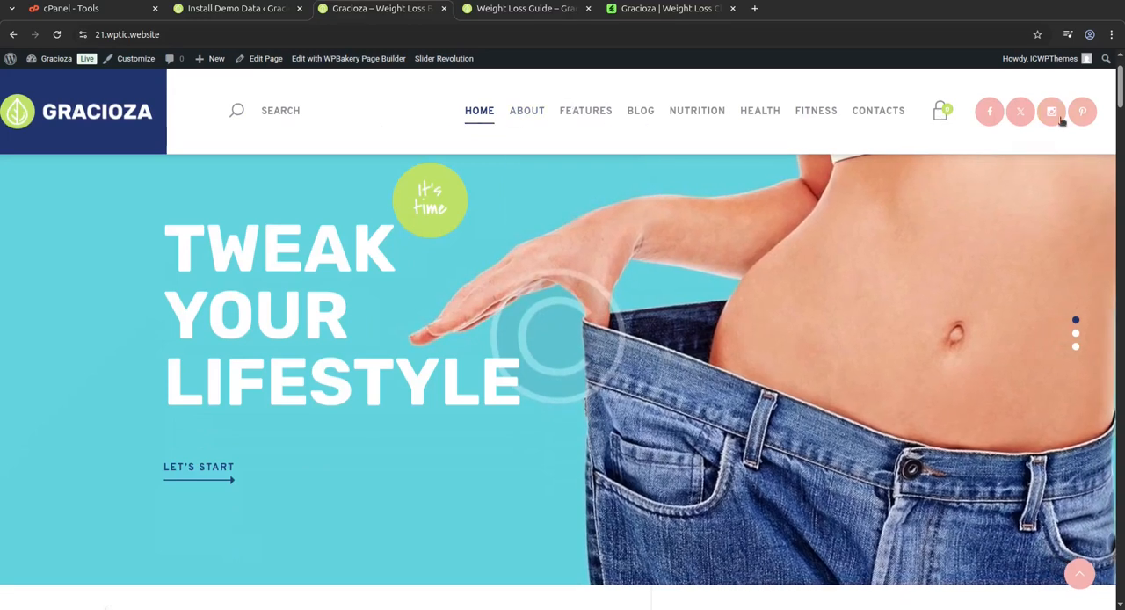
Review the importer's list of elements on the Install Demo Data page and open the Media Library.
click(260, 10)
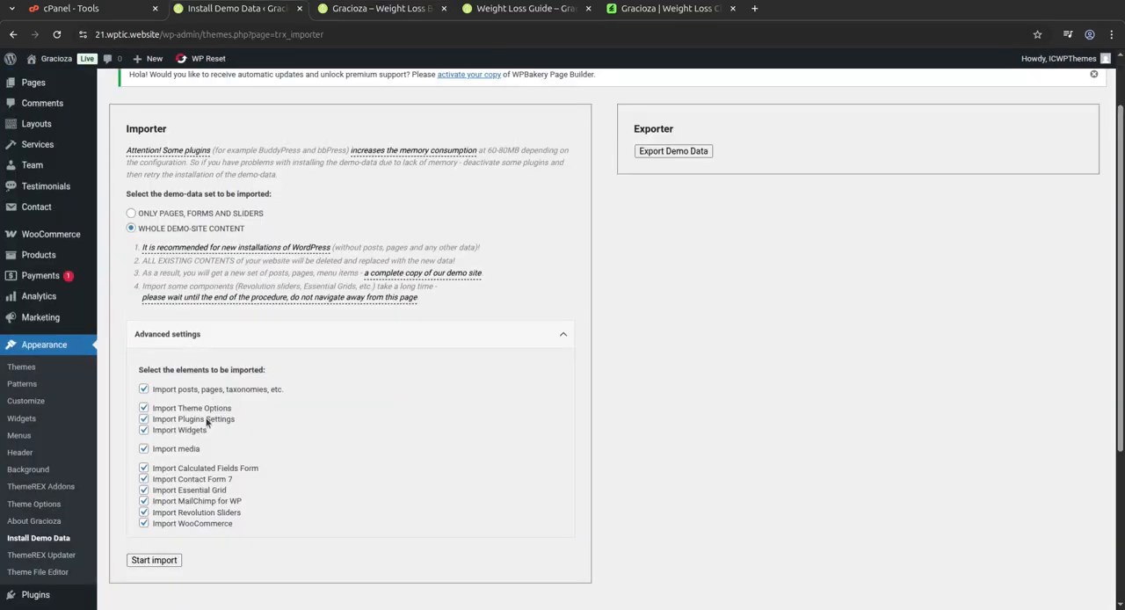
scroll(39, 479, down, 1)
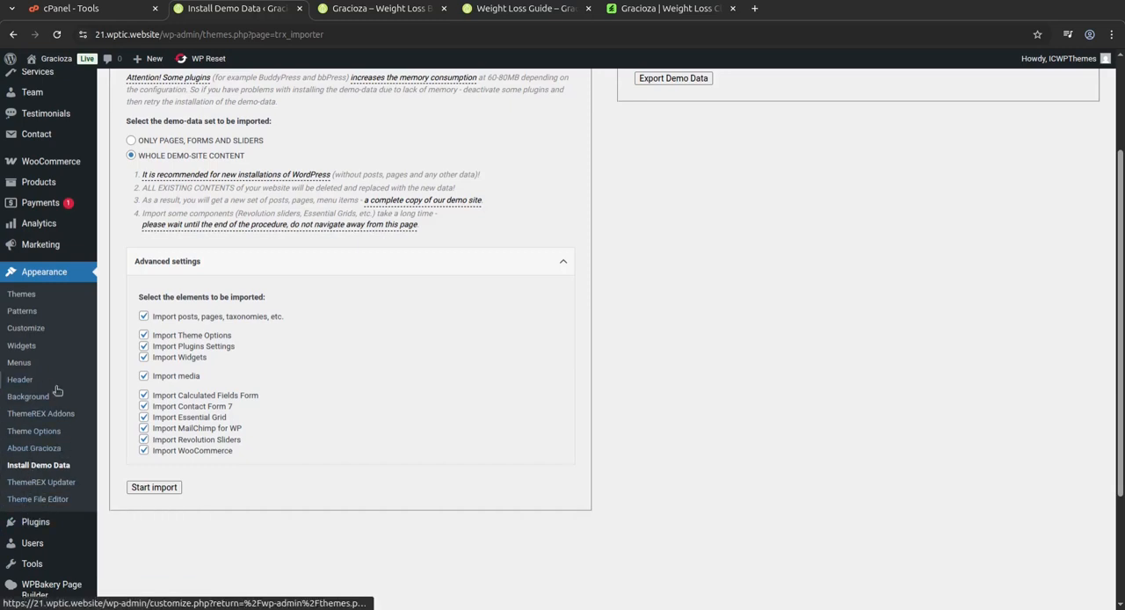
scroll(44, 351, up, 2)
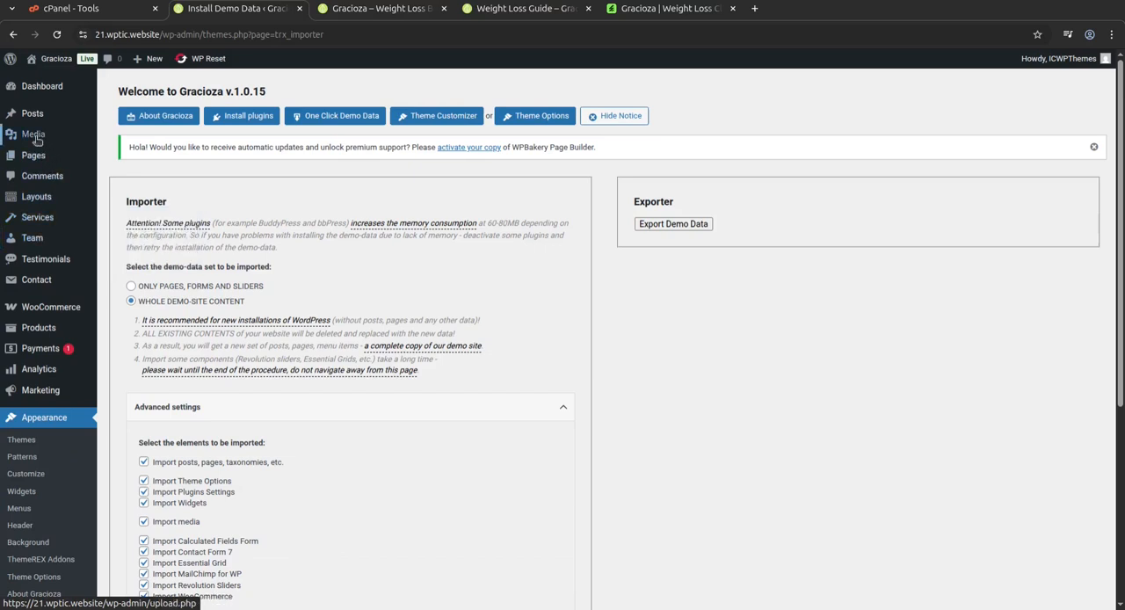
mouse_move(36, 136)
click(127, 139)
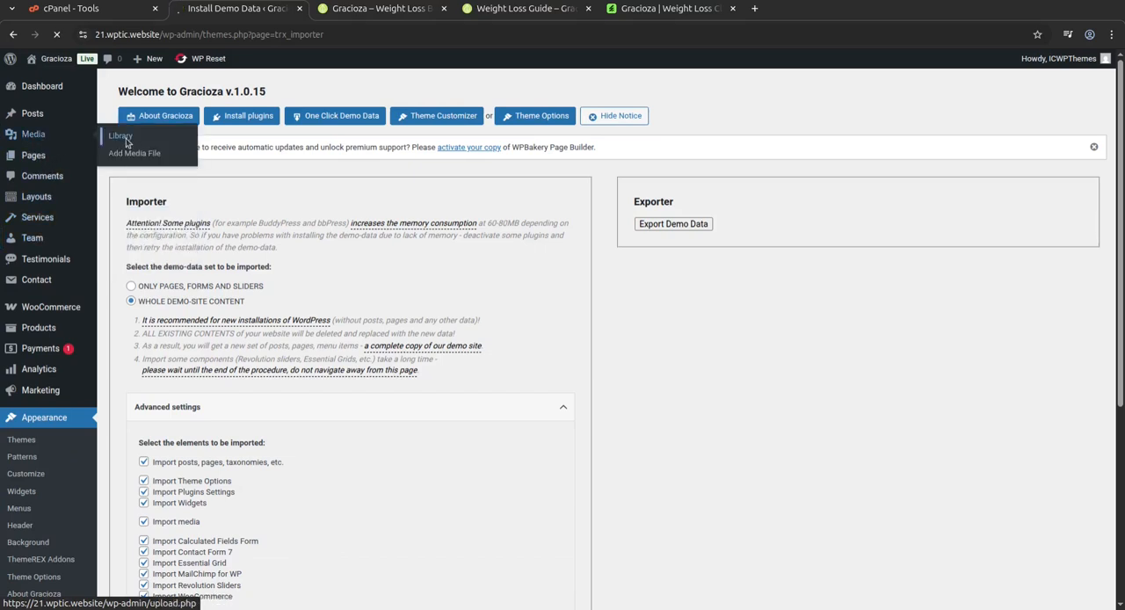
Compare the site's home page with the Gracioza live preview on ThemeForest, closing the preview when done.
click(383, 9)
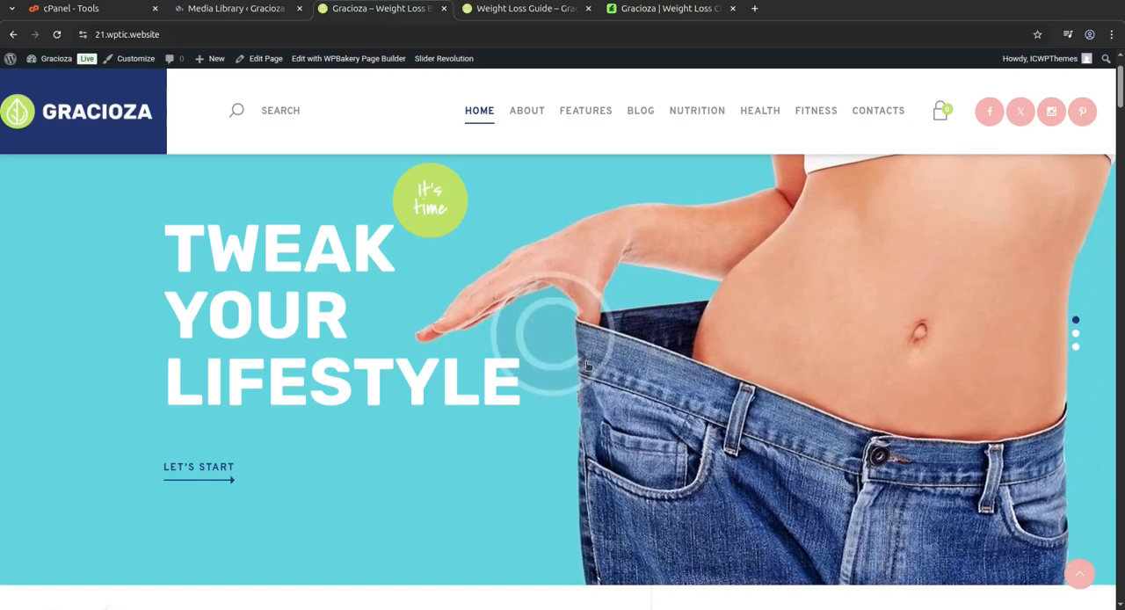
scroll(587, 364, down, 5)
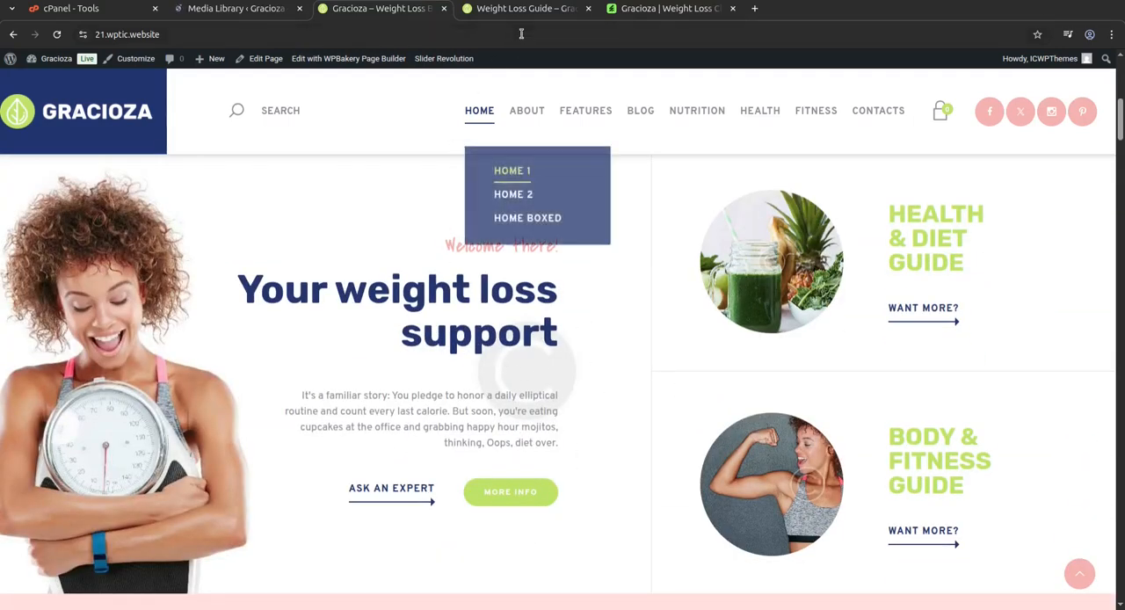
click(629, 14)
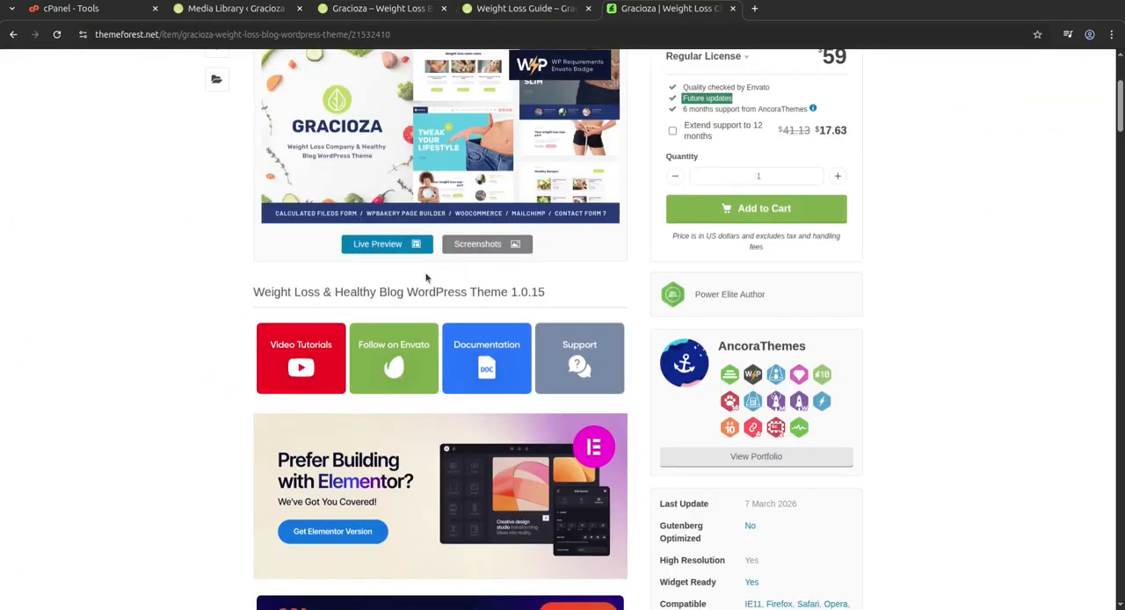
click(376, 249)
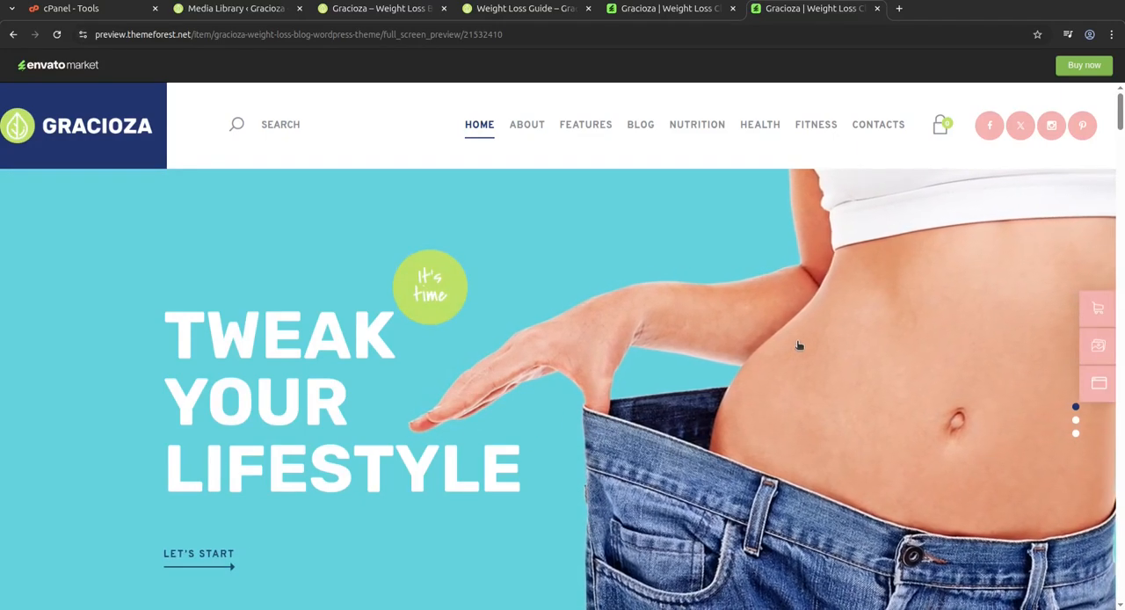
scroll(799, 345, down, 3)
scroll(798, 345, down, 3)
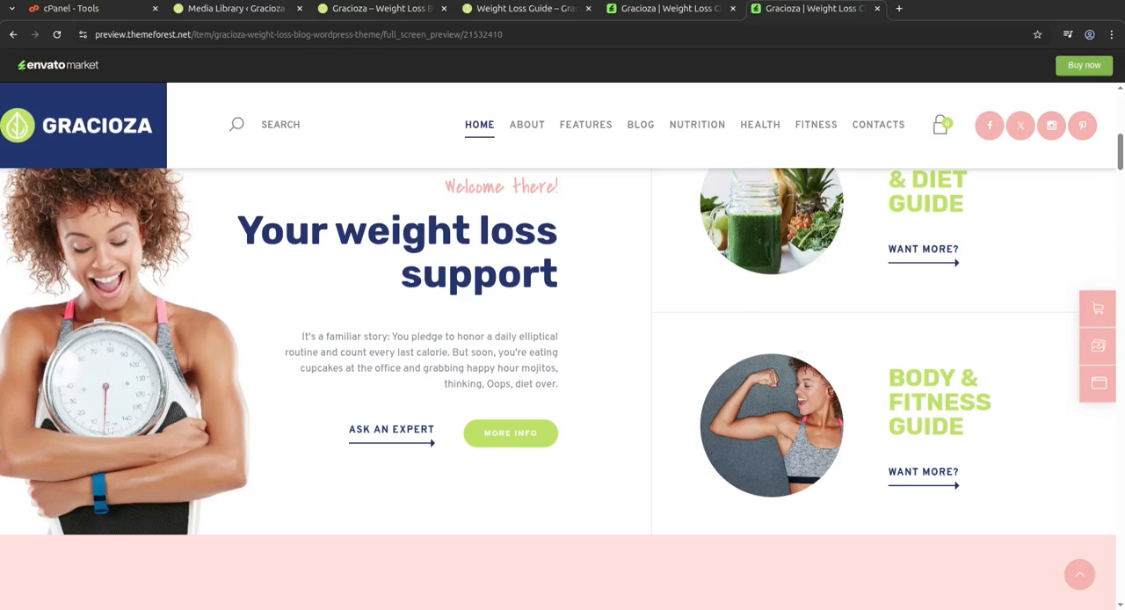
click(876, 8)
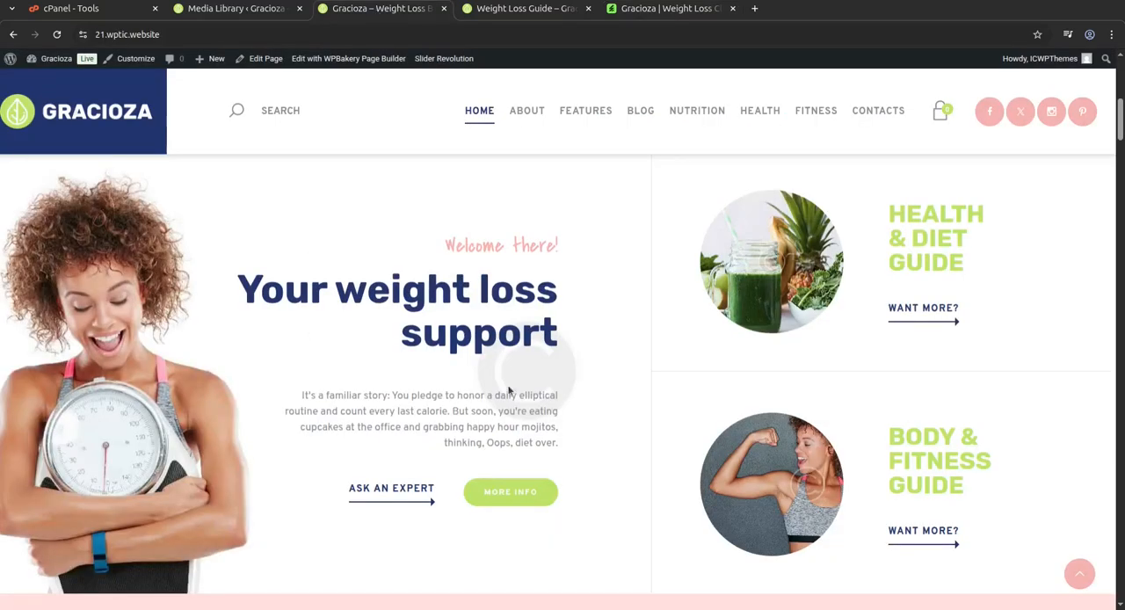
scroll(816, 447, down, 2)
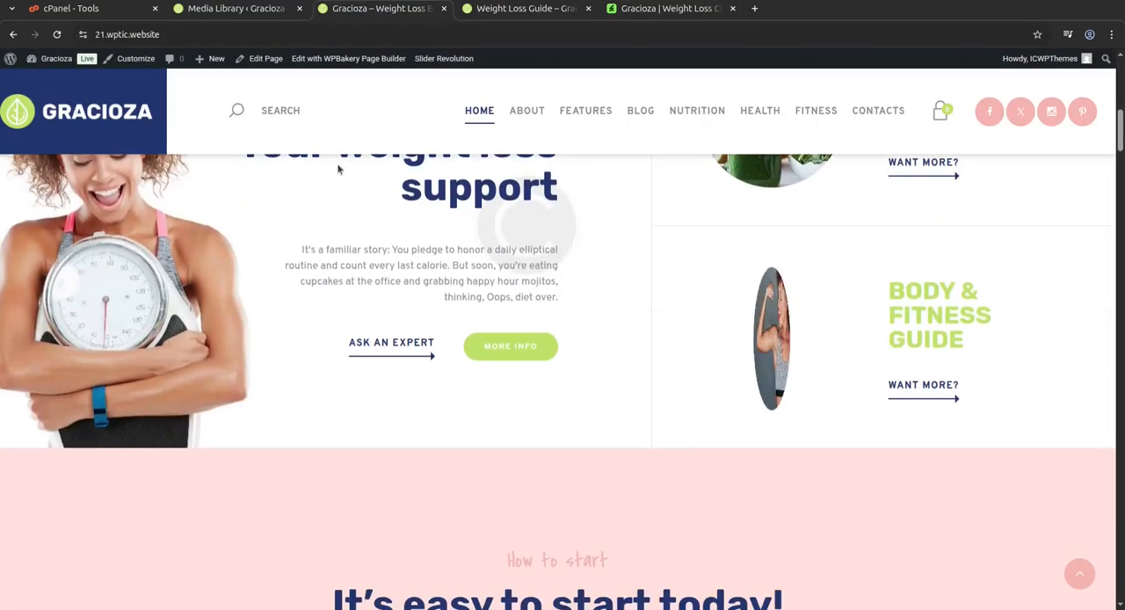
Browse the imported images in the Media Library.
click(236, 10)
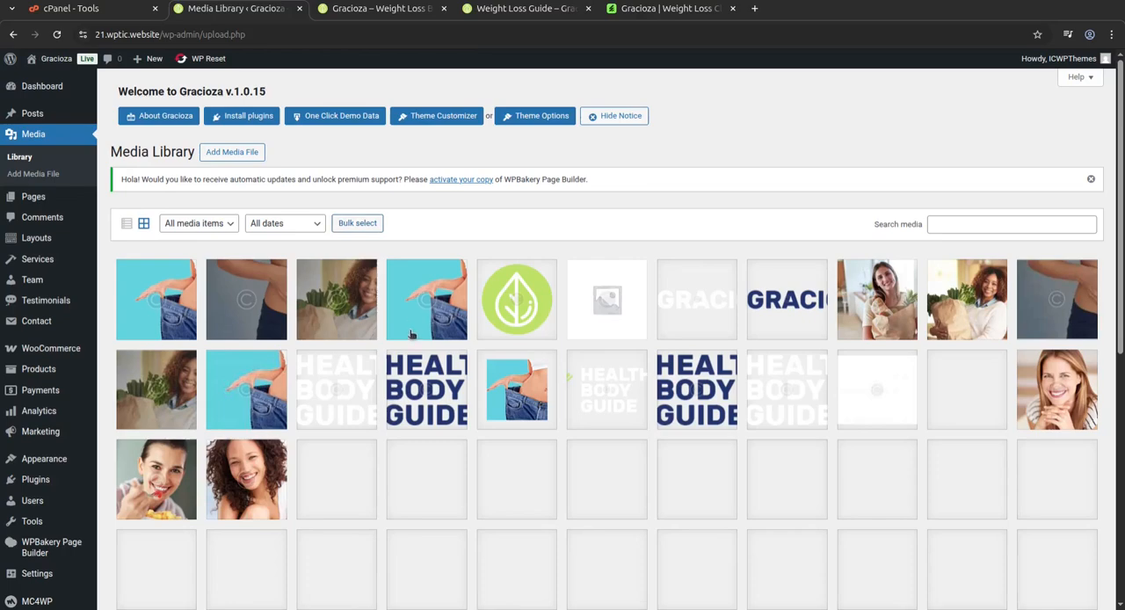
scroll(485, 453, down, 6)
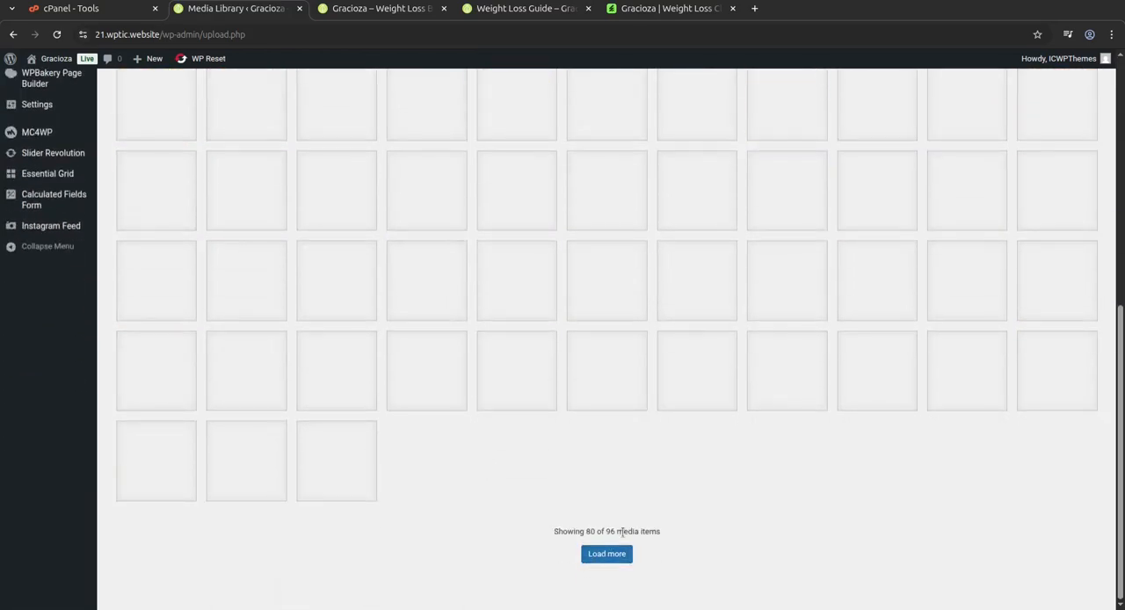
scroll(620, 531, up, 8)
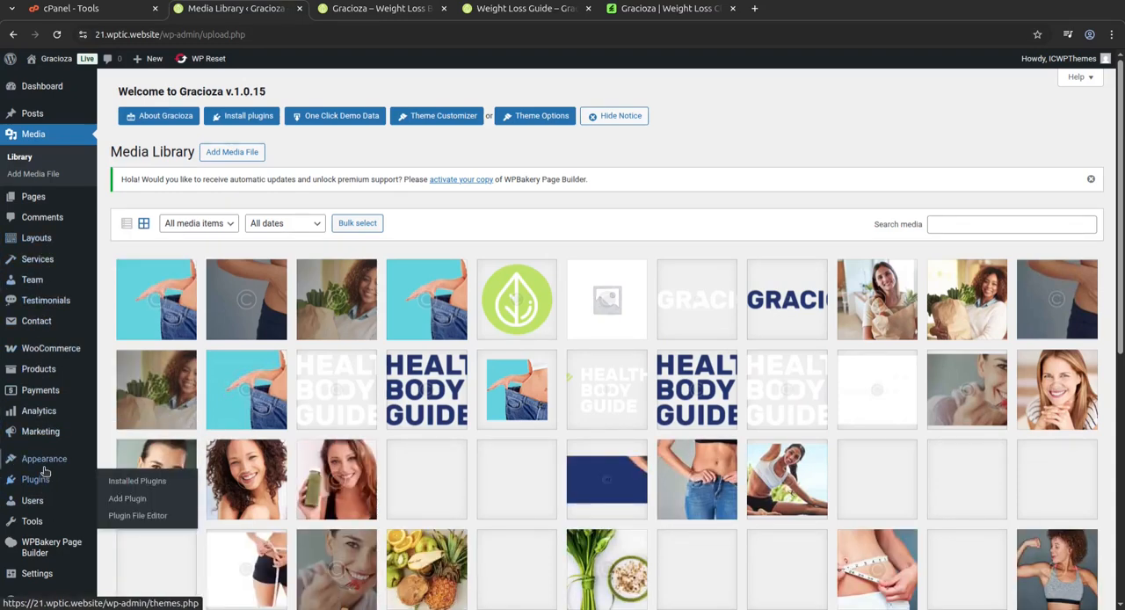
Open the Slider Revolution overview and decline sharing usage data with the development team.
mouse_move(44, 466)
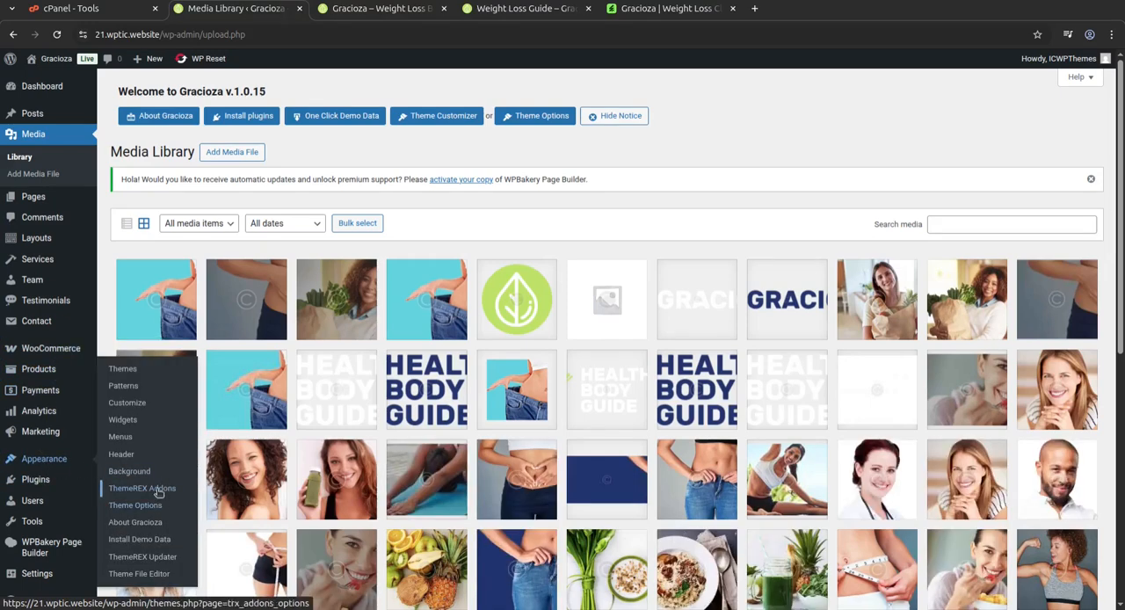
scroll(61, 538, down, 2)
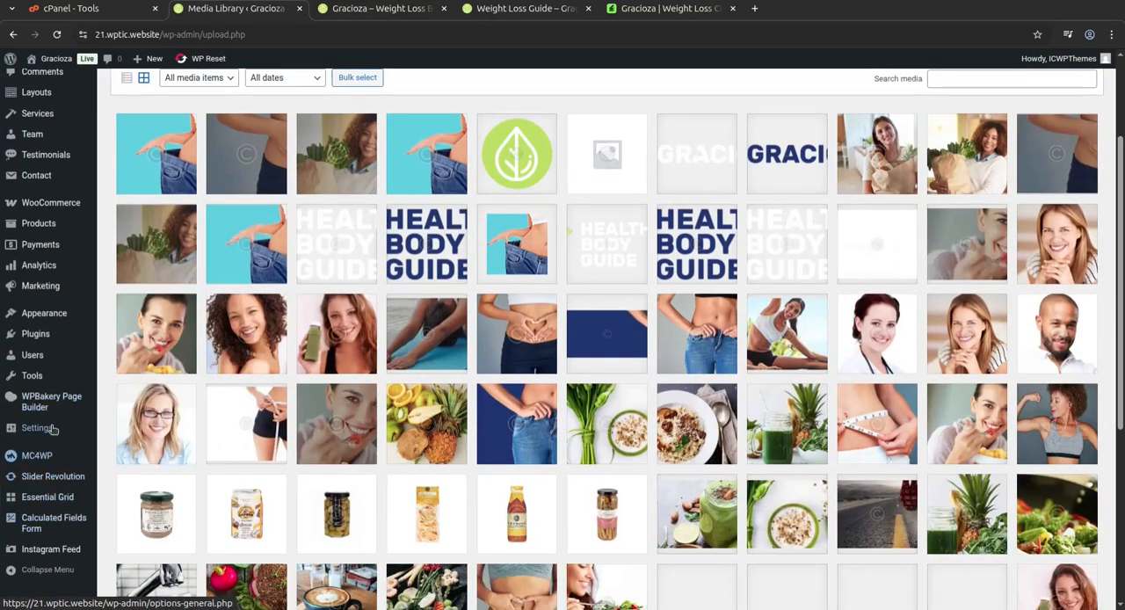
mouse_move(92, 397)
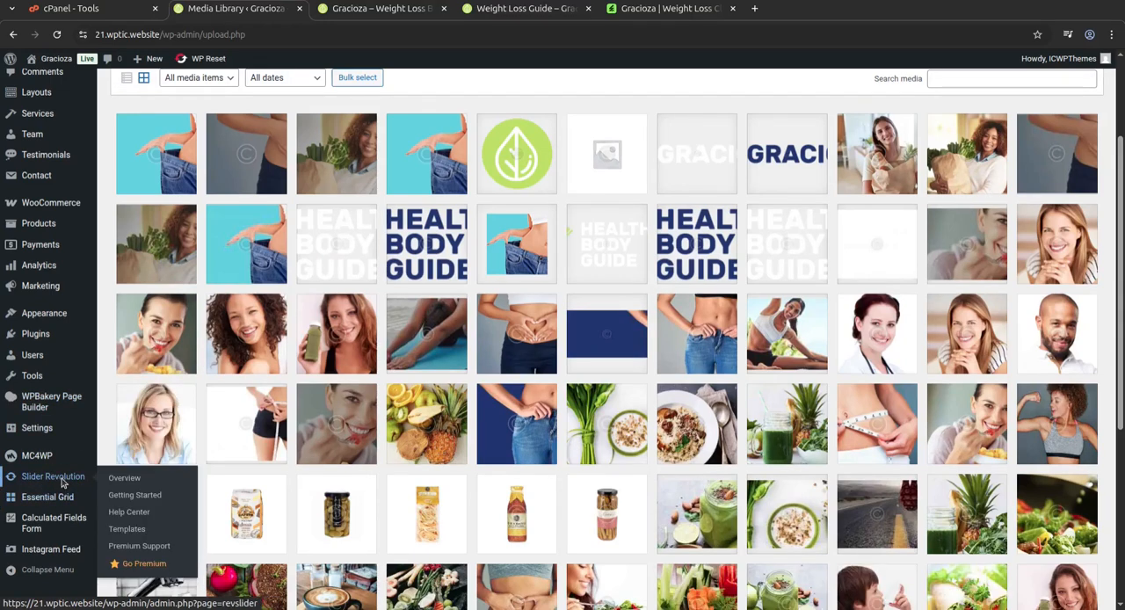
click(61, 480)
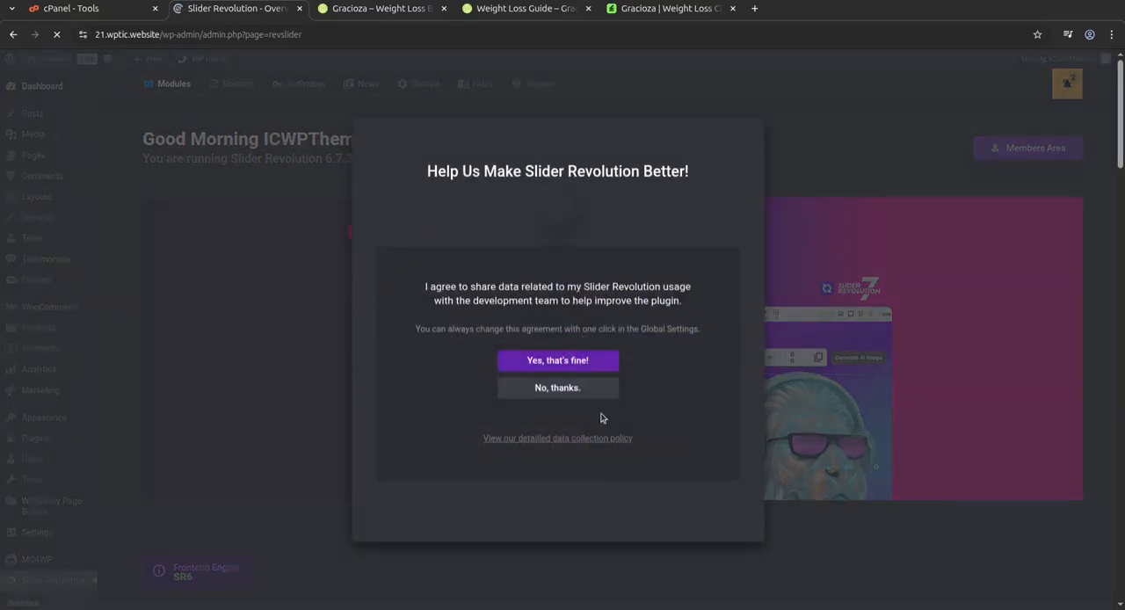
click(564, 393)
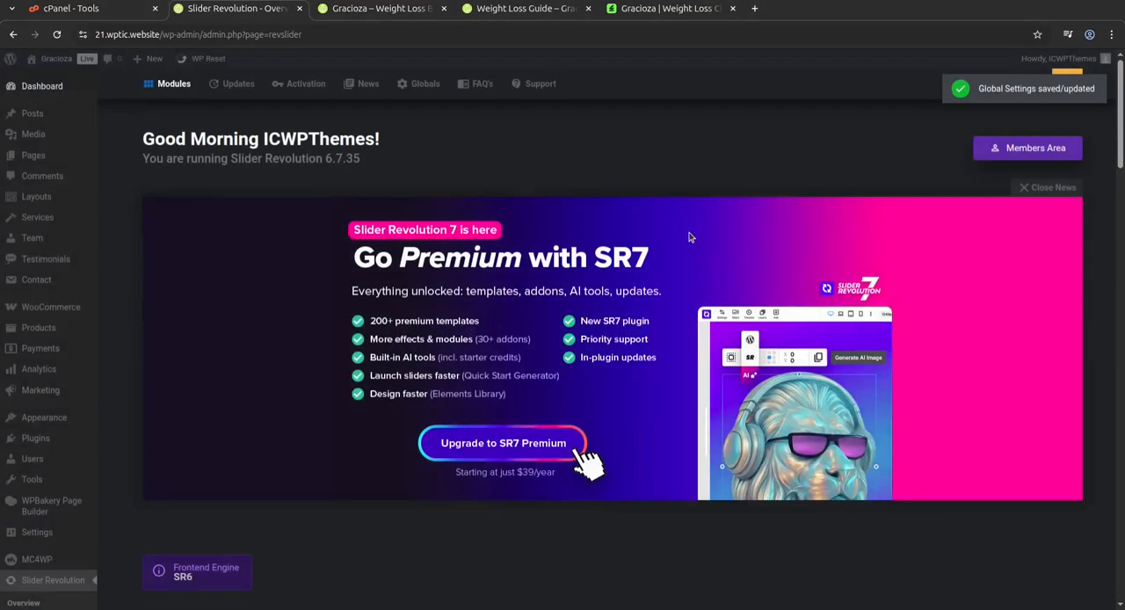
Open the Home 1 slider module for editing and inspect the "Tweak your lifestyle" text layer's content.
scroll(541, 448, down, 5)
scroll(541, 447, down, 1)
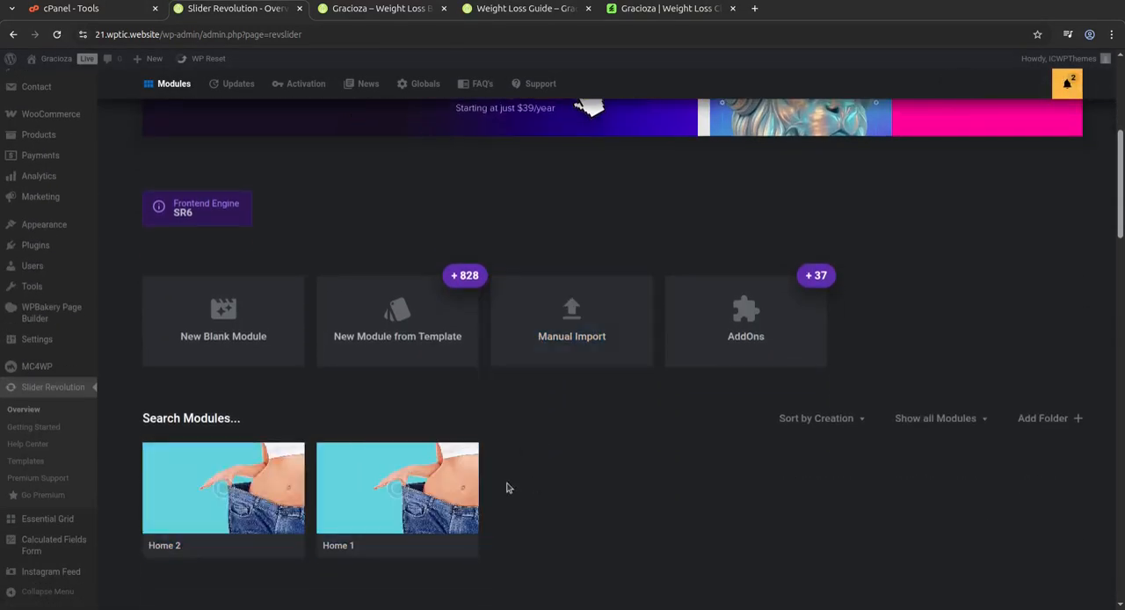
click(378, 499)
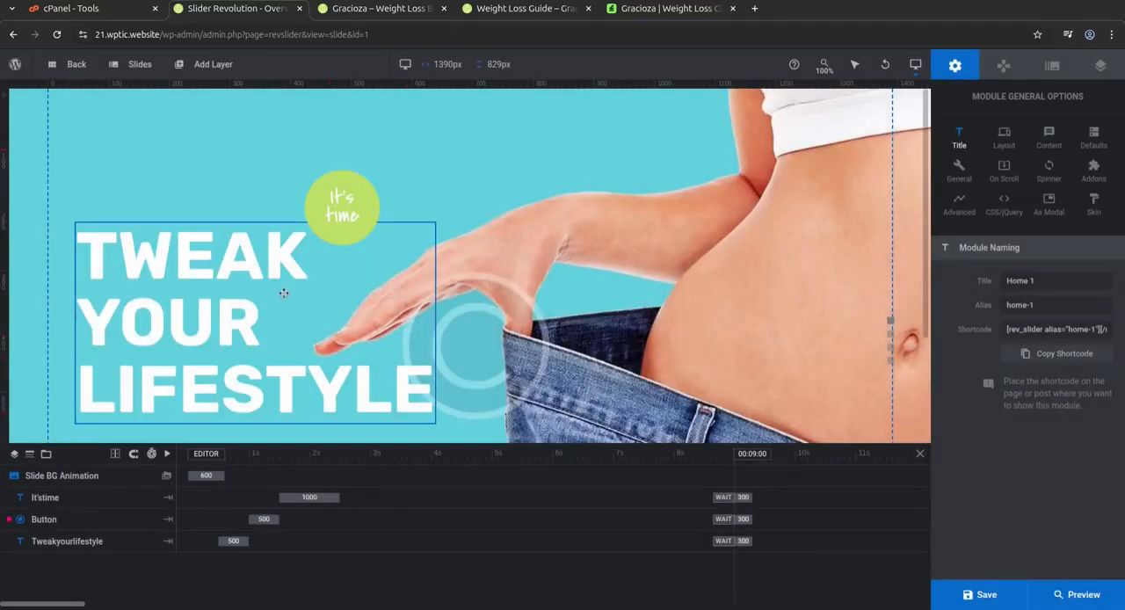
click(220, 294)
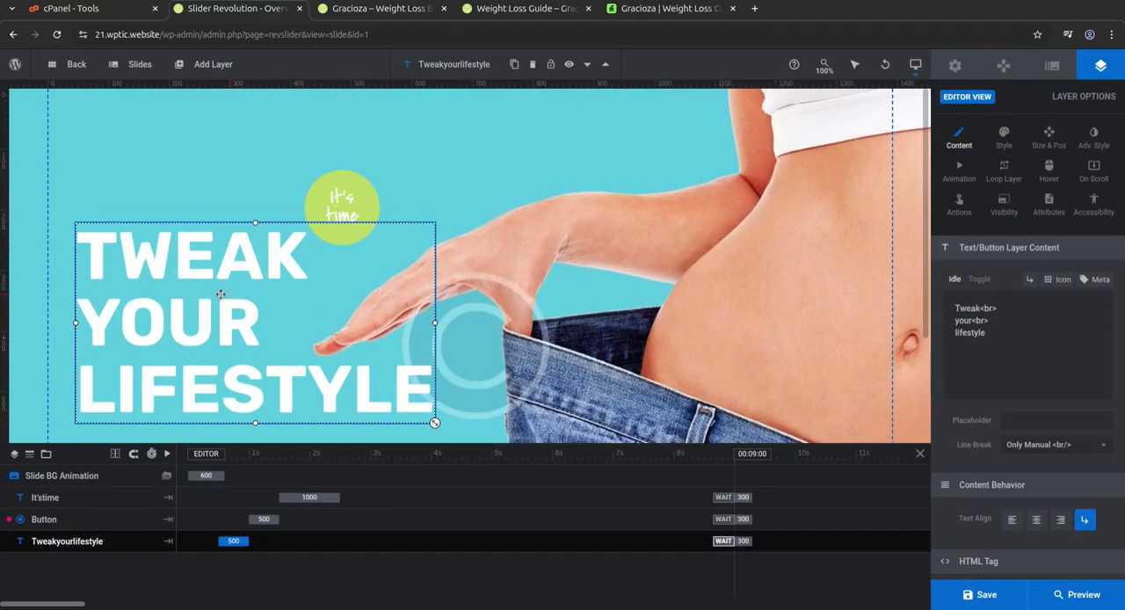
click(760, 327)
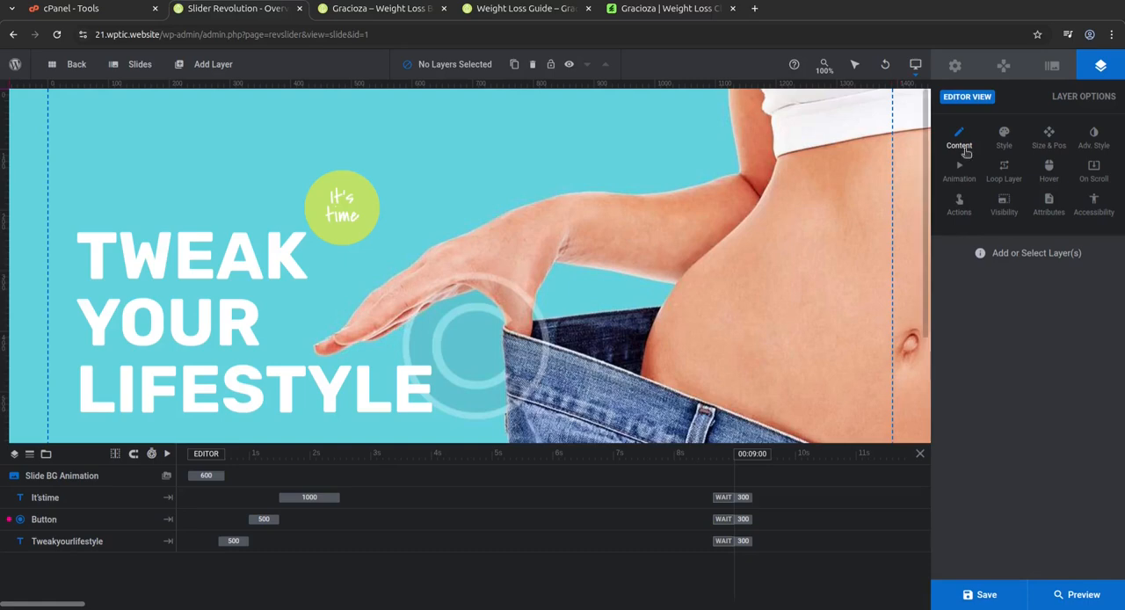
Review the slide's background options and the contents of the It'stime, Button and Tweakyourlifestyle layers.
click(1046, 70)
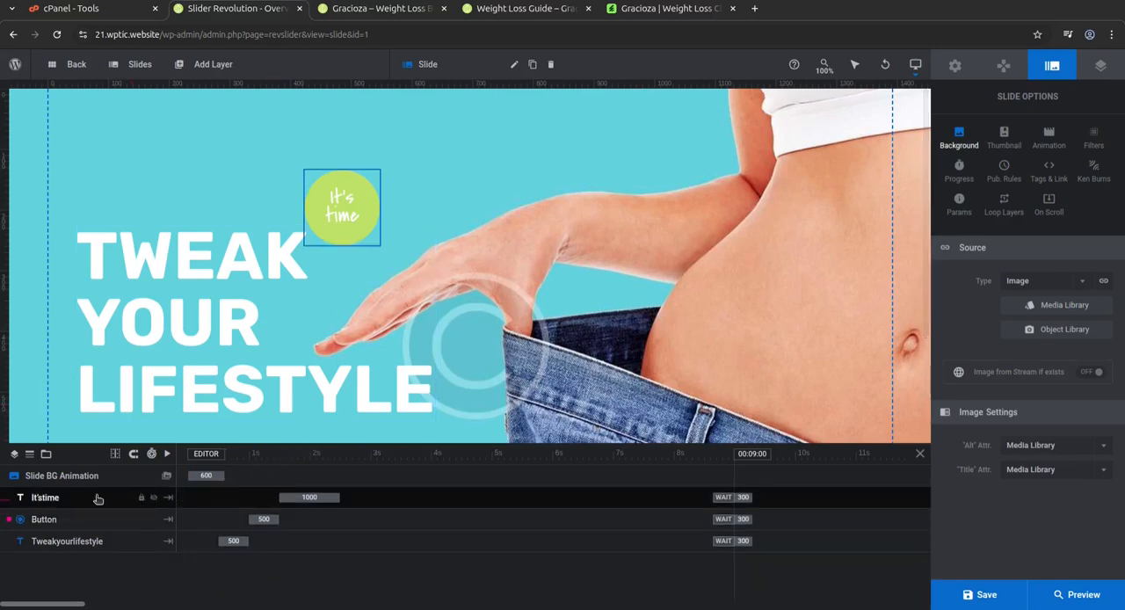
click(48, 500)
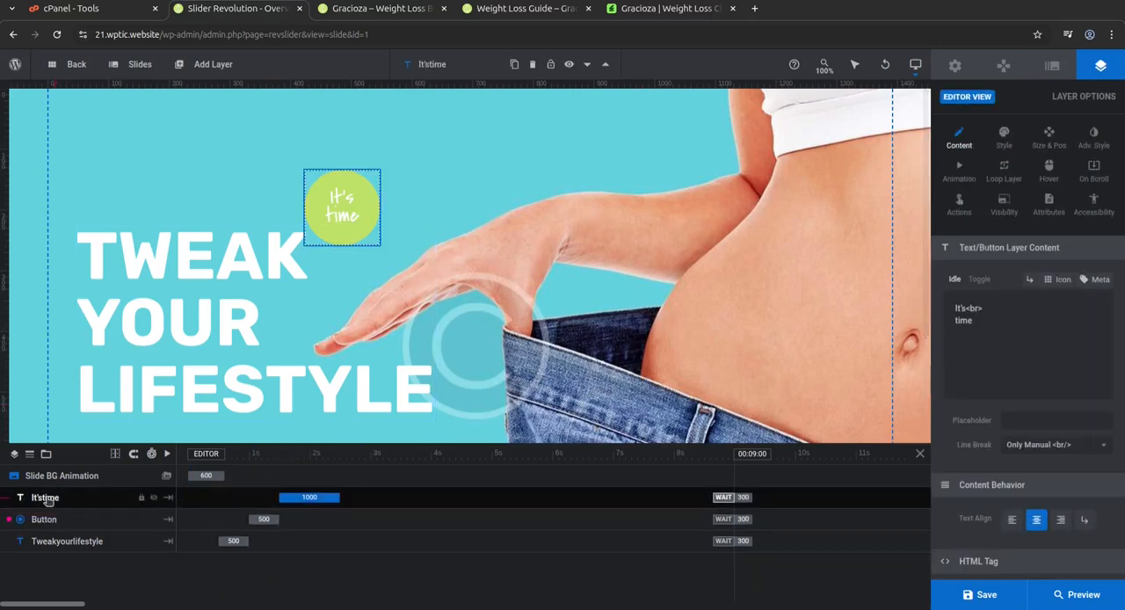
click(44, 519)
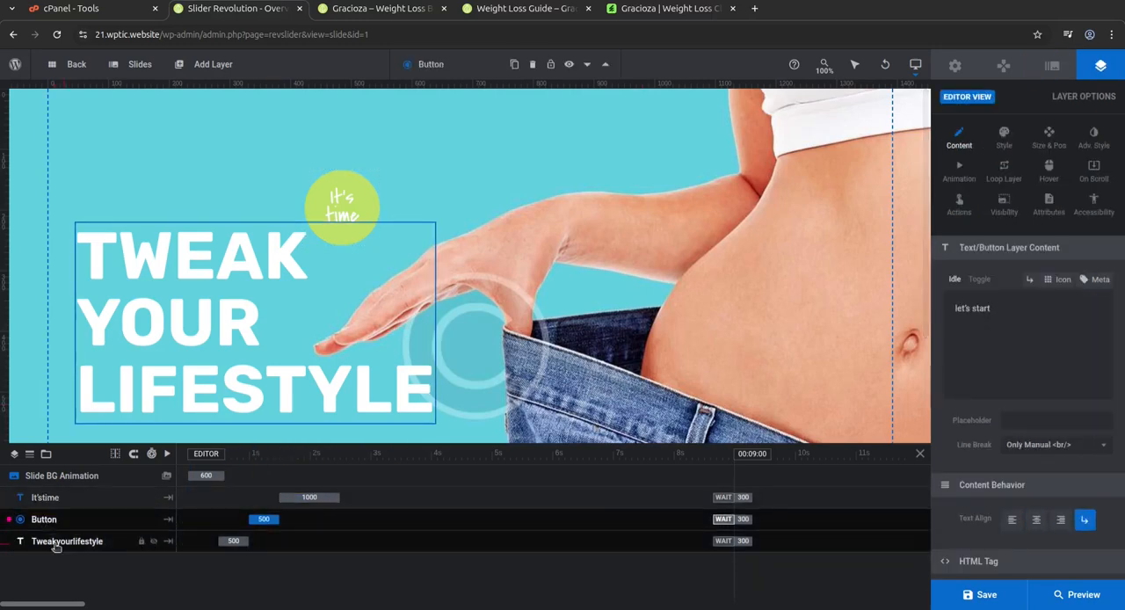
click(55, 542)
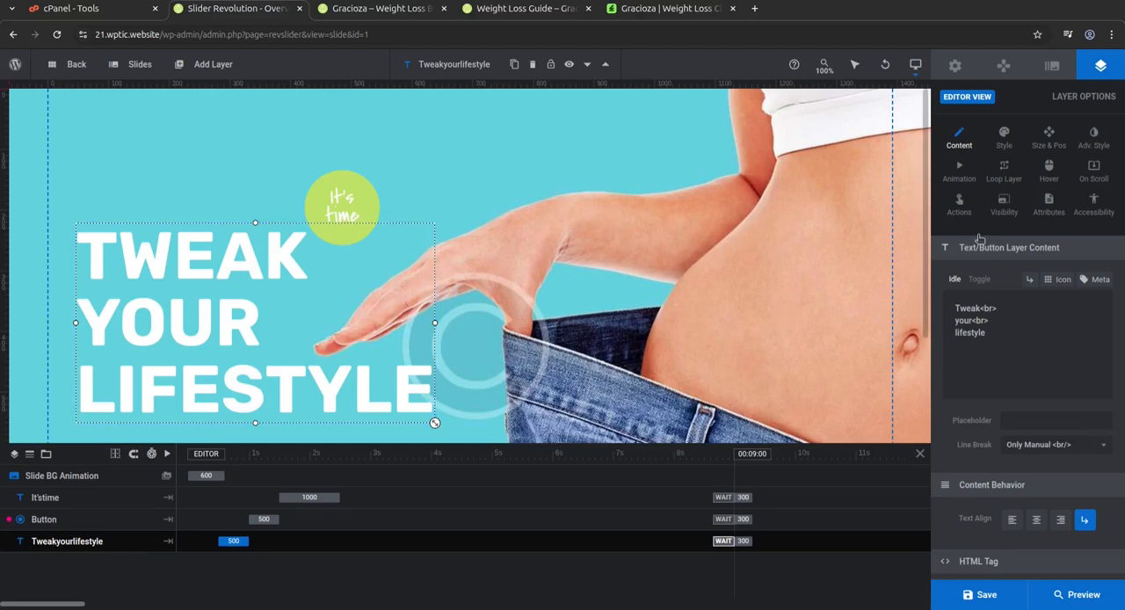
Examine the title layer's content settings and the module's general options, and return to the Slider Revolution overview.
scroll(1017, 250, down, 2)
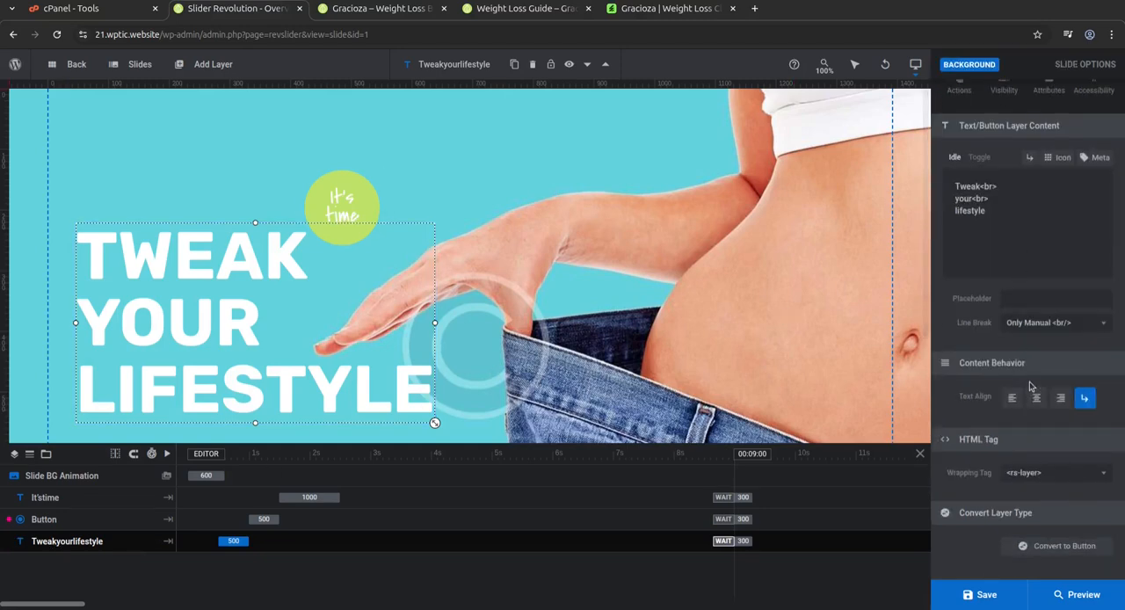
scroll(1030, 386, up, 2)
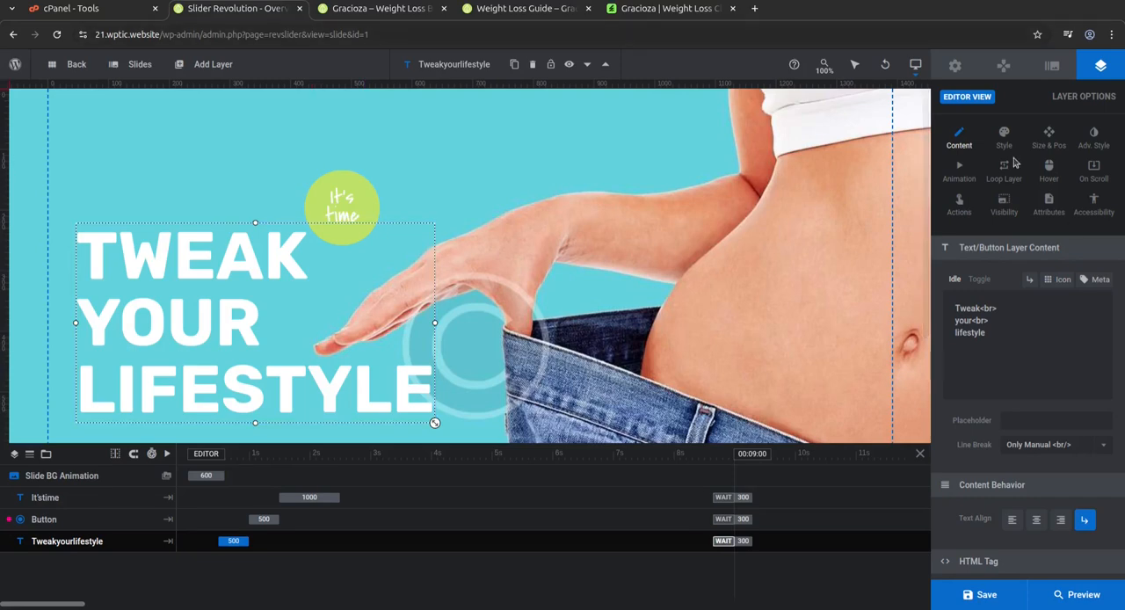
click(956, 66)
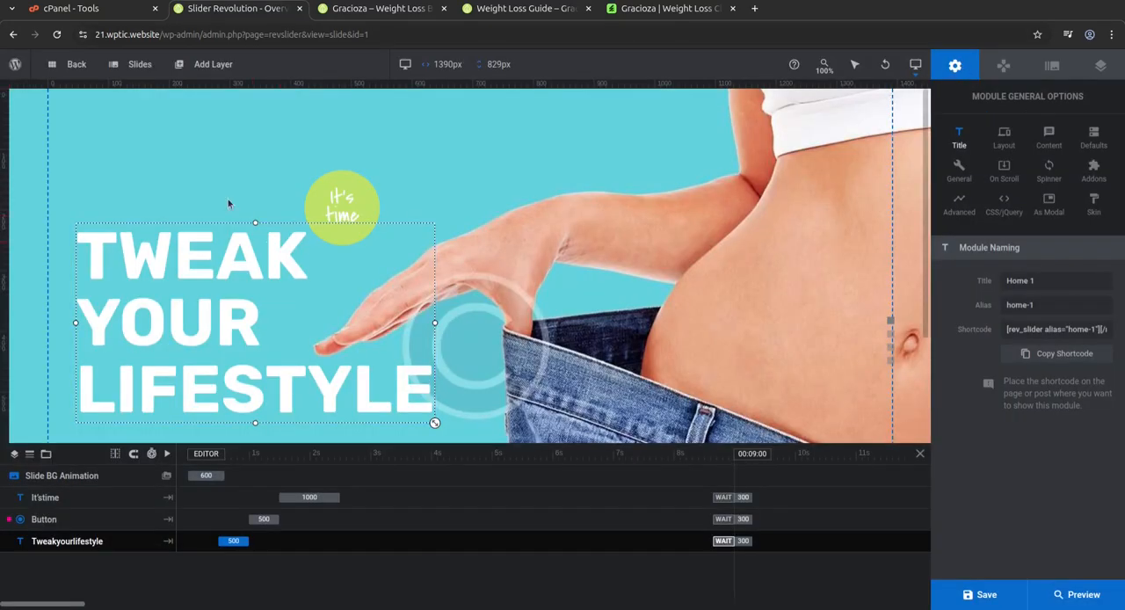
click(52, 70)
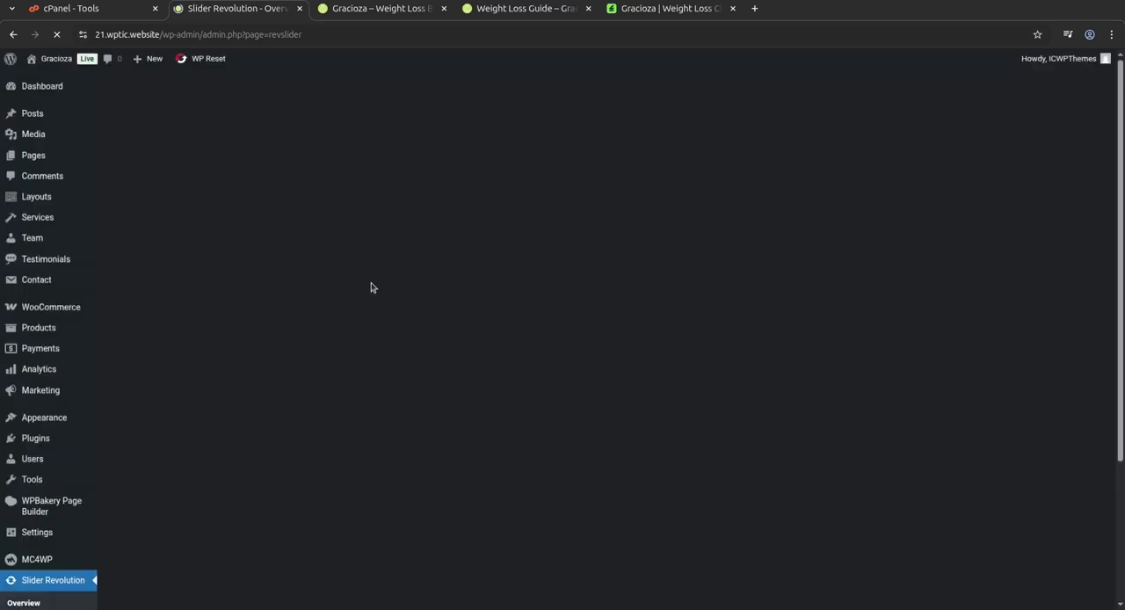
Show the available actions for the Home 1 slider module in the Slider Revolution overview and collapse them again.
scroll(602, 334, down, 3)
scroll(622, 421, down, 3)
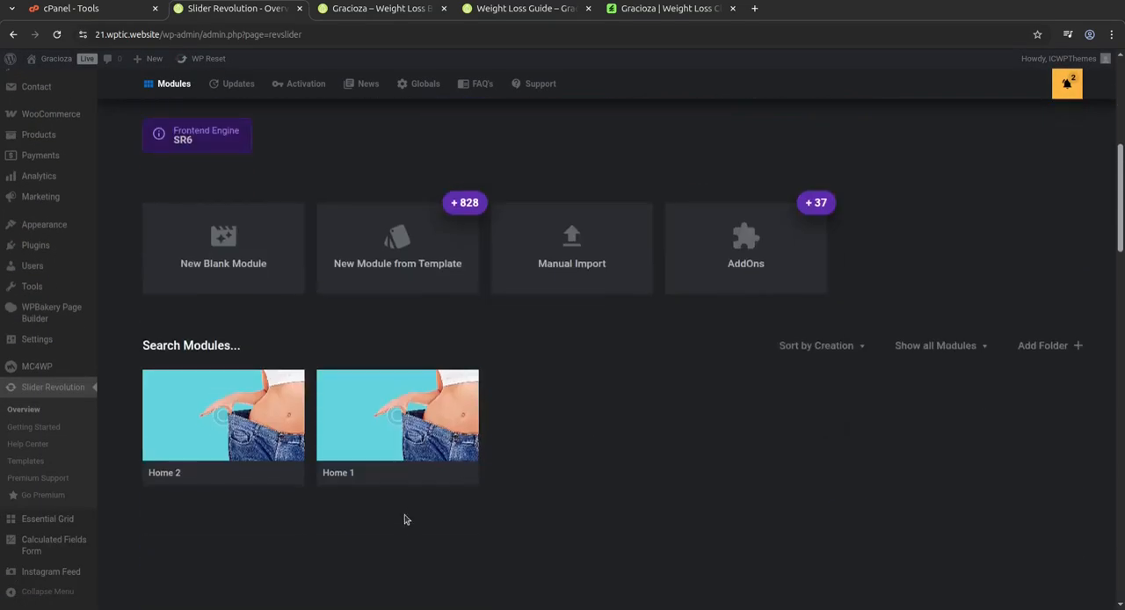
click(464, 476)
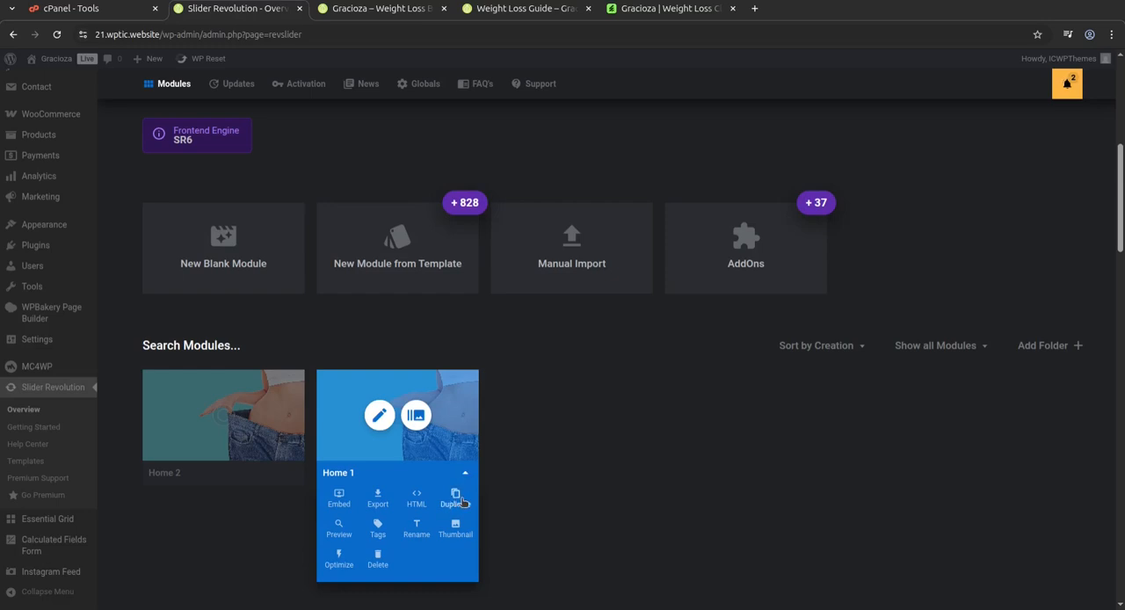
click(572, 497)
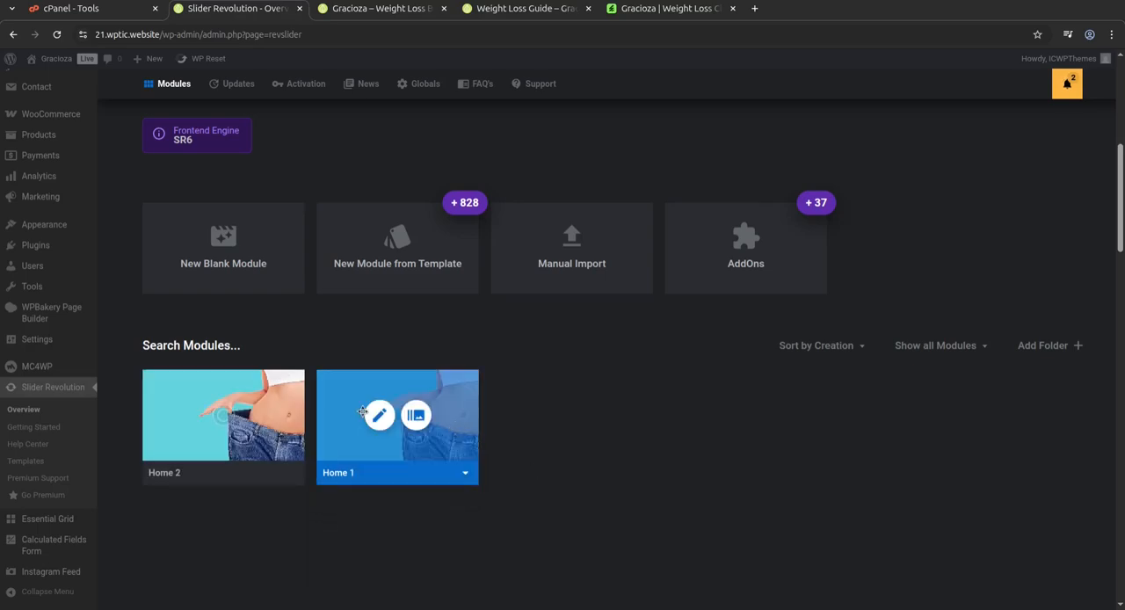
scroll(351, 398, up, 5)
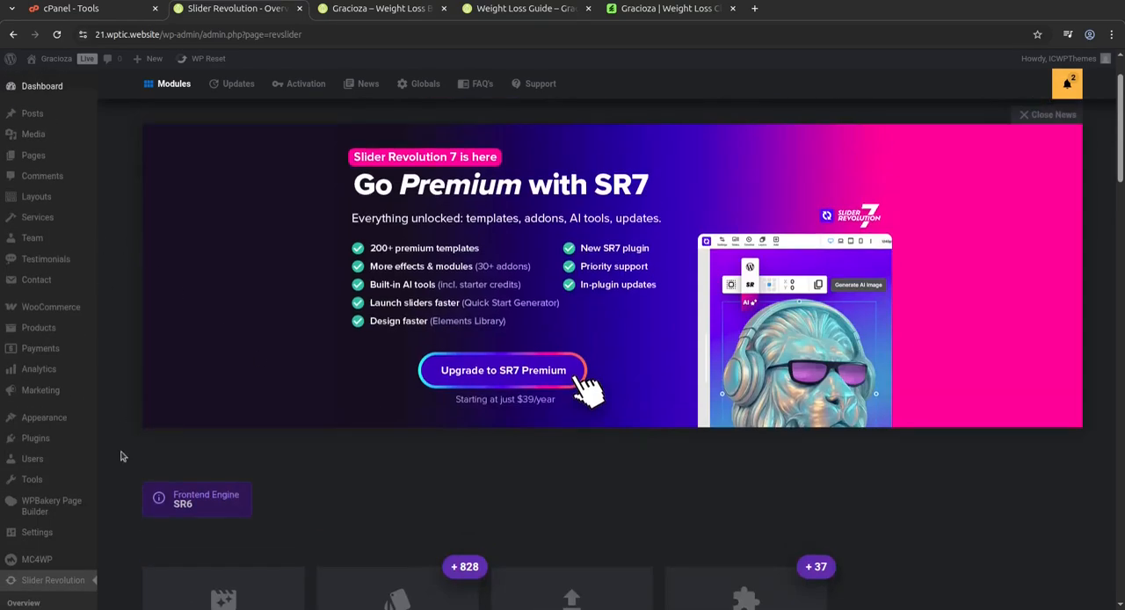
Open the Essential Grid overview and look through its grid creation options, version information and registration benefits.
scroll(350, 398, down, 3)
mouse_move(50, 549)
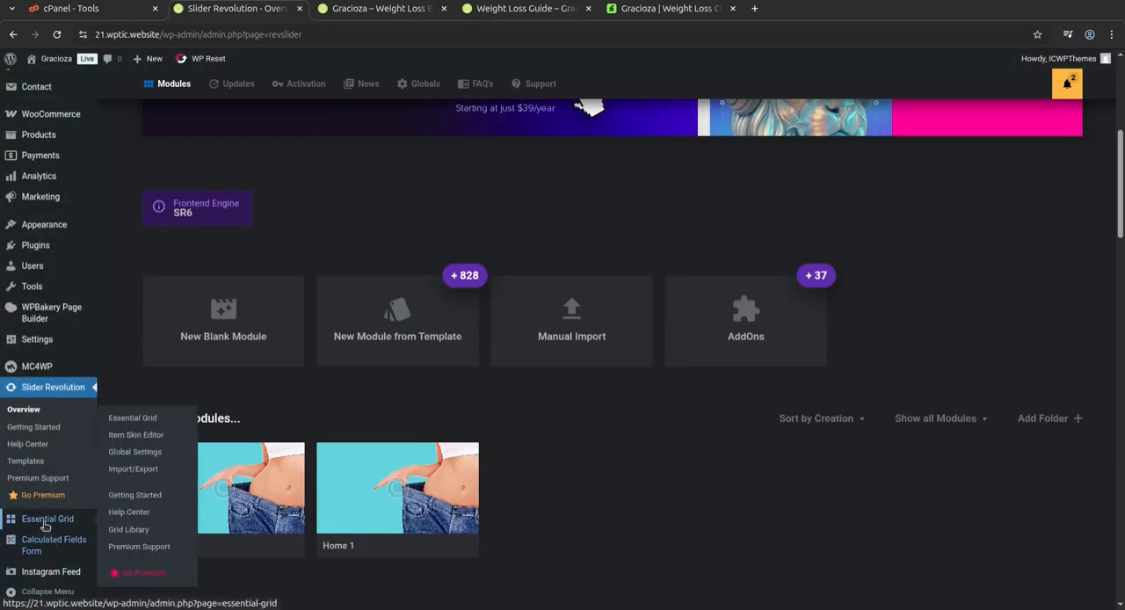
click(45, 526)
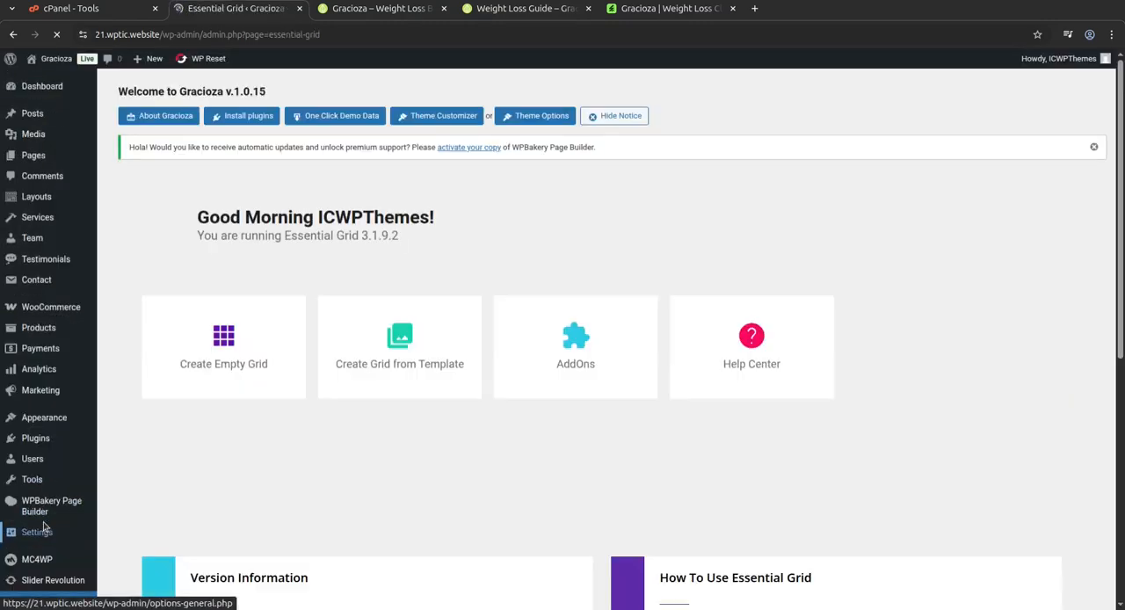
scroll(482, 455, down, 3)
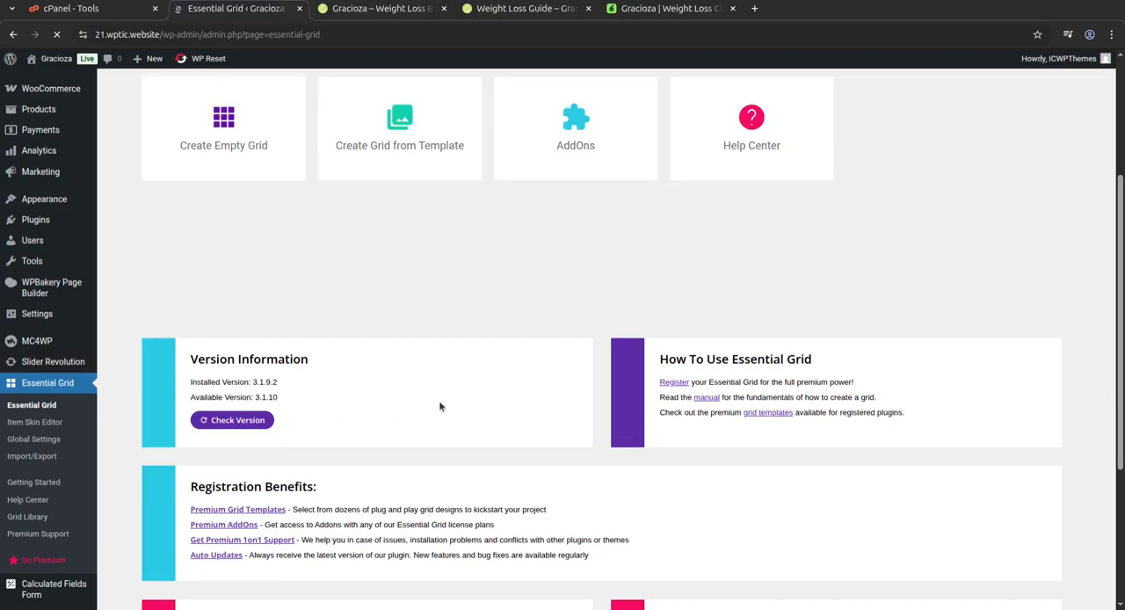
scroll(438, 401, down, 3)
scroll(438, 402, up, 4)
scroll(440, 406, up, 3)
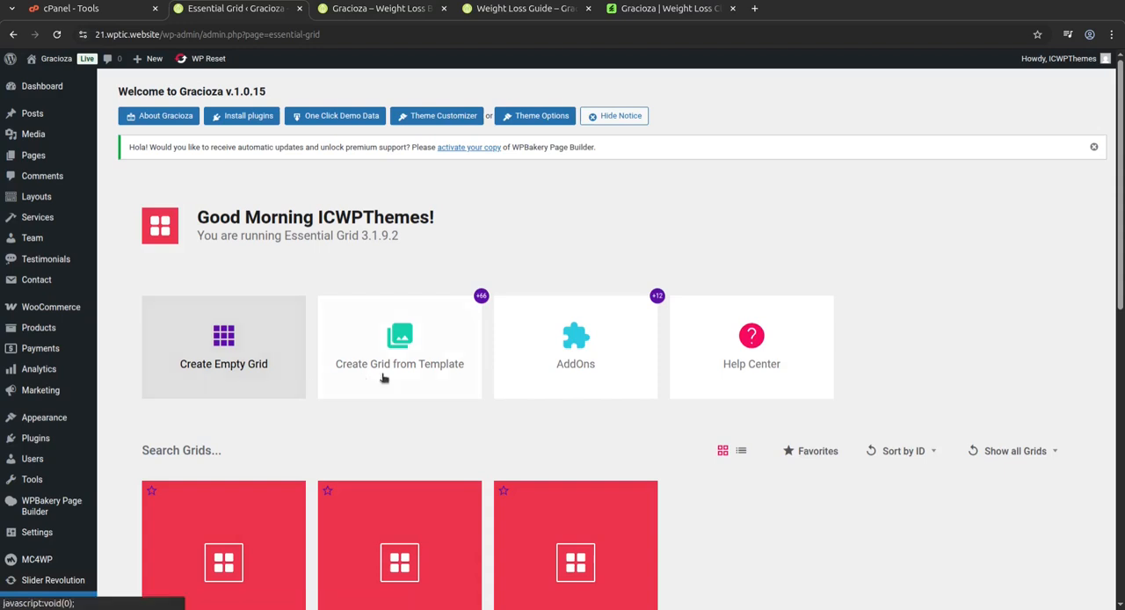
Review the Masonry, Grid and Cobbles grids and the plugin's purchase code and newsletter sections.
scroll(575, 351, down, 2)
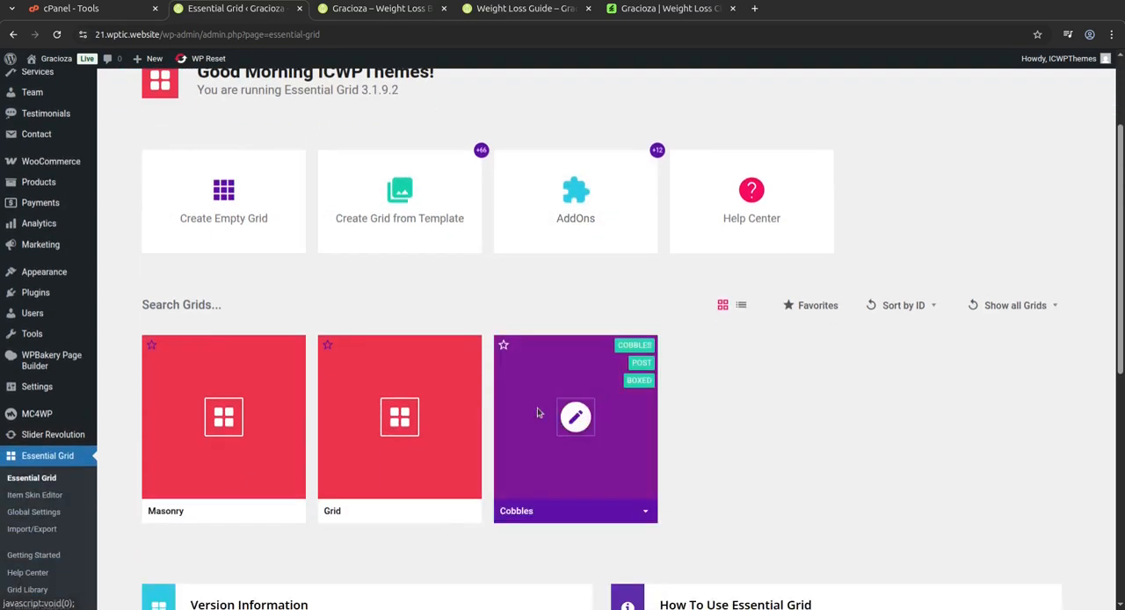
scroll(422, 413, down, 2)
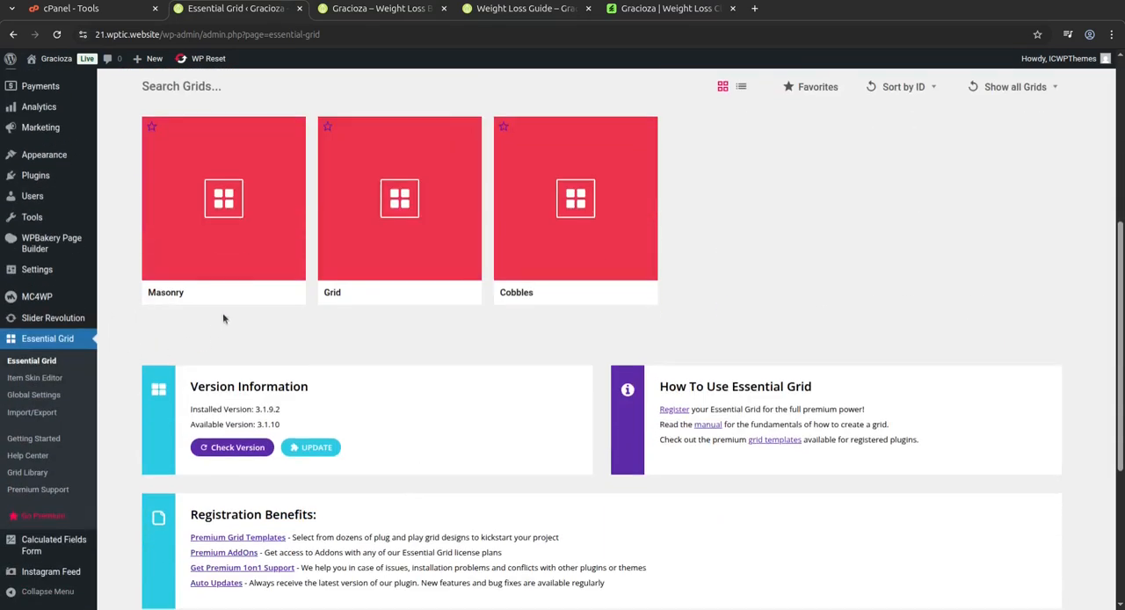
scroll(606, 248, down, 3)
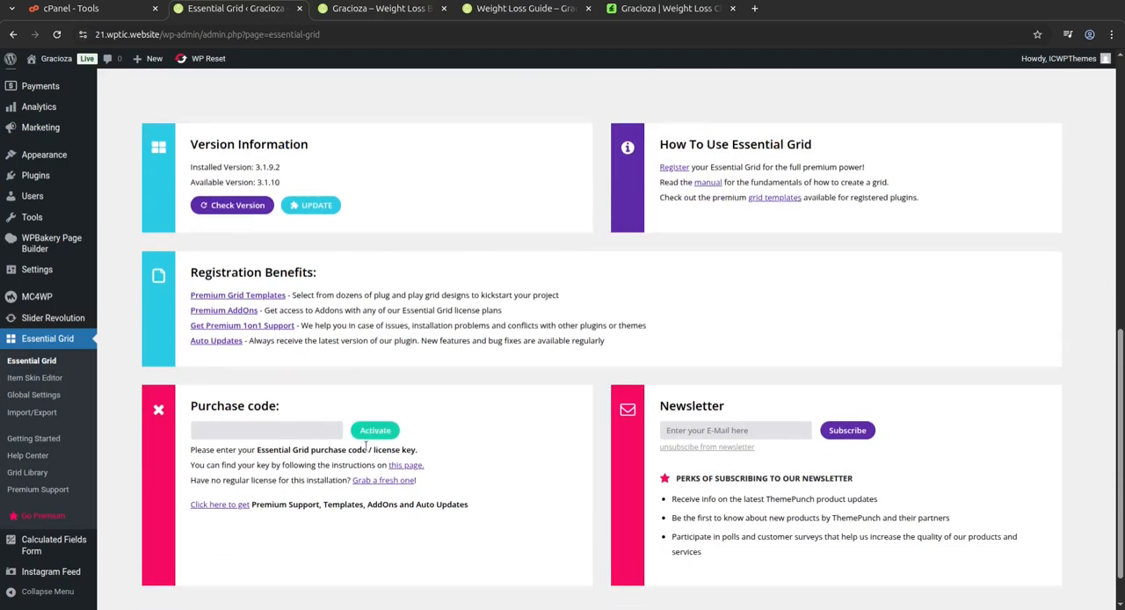
scroll(366, 446, down, 1)
scroll(321, 433, up, 6)
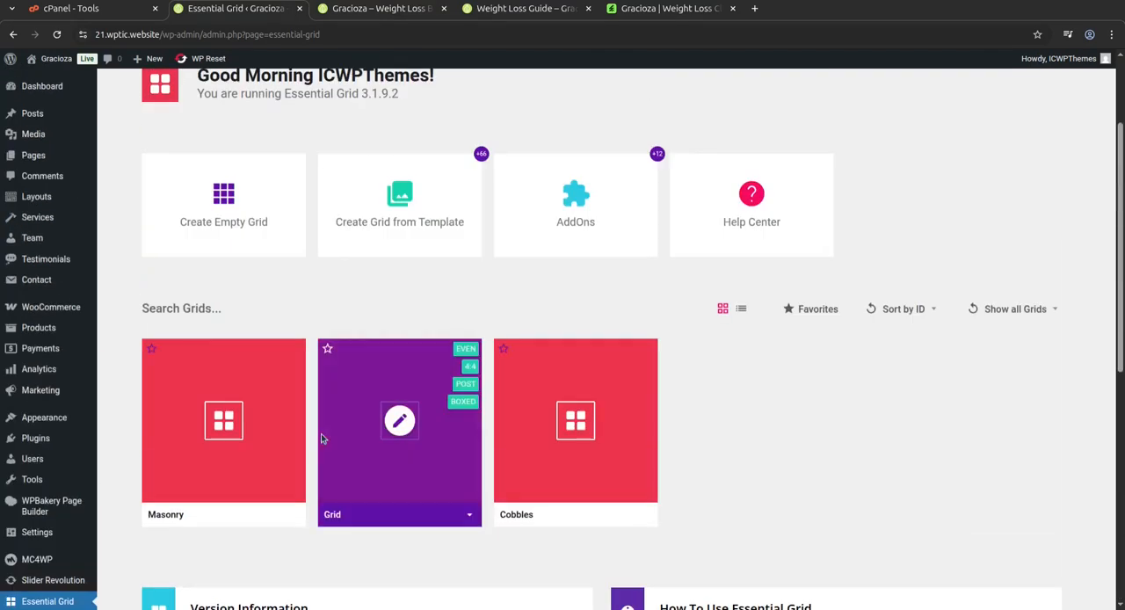
scroll(321, 434, up, 3)
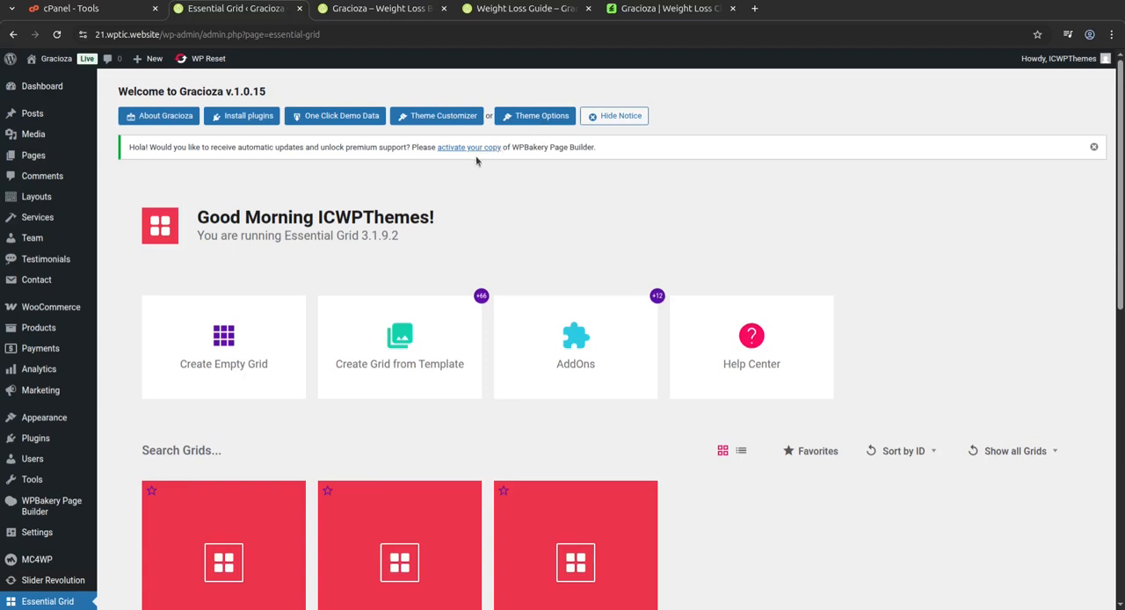
Open the Calculated Fields Form plugin page and review its form list, shortcodes and default settings.
scroll(578, 231, down, 3)
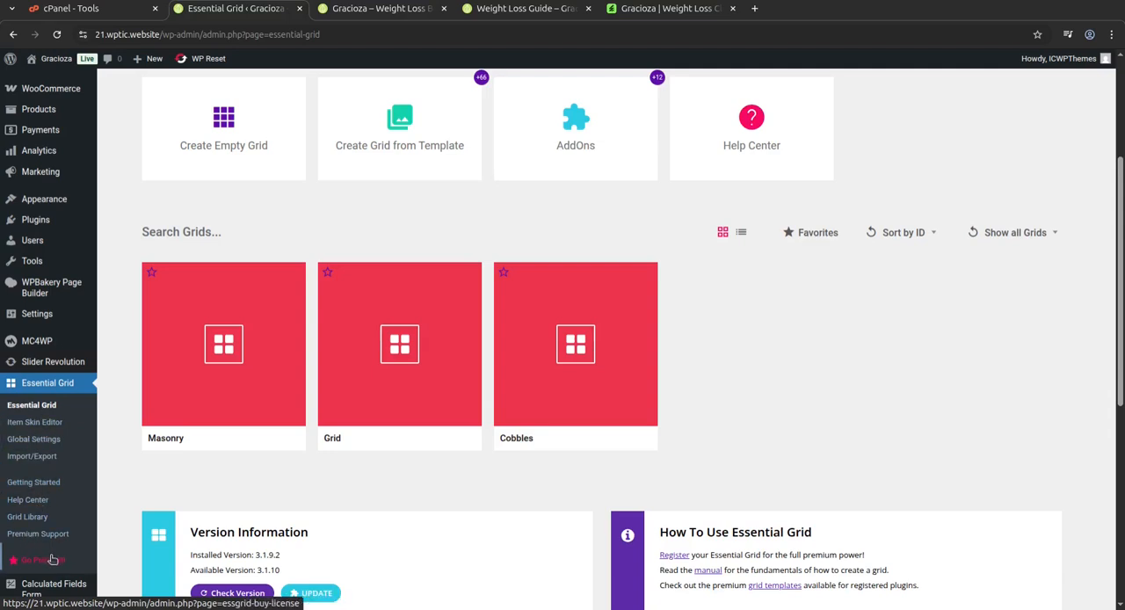
mouse_move(40, 587)
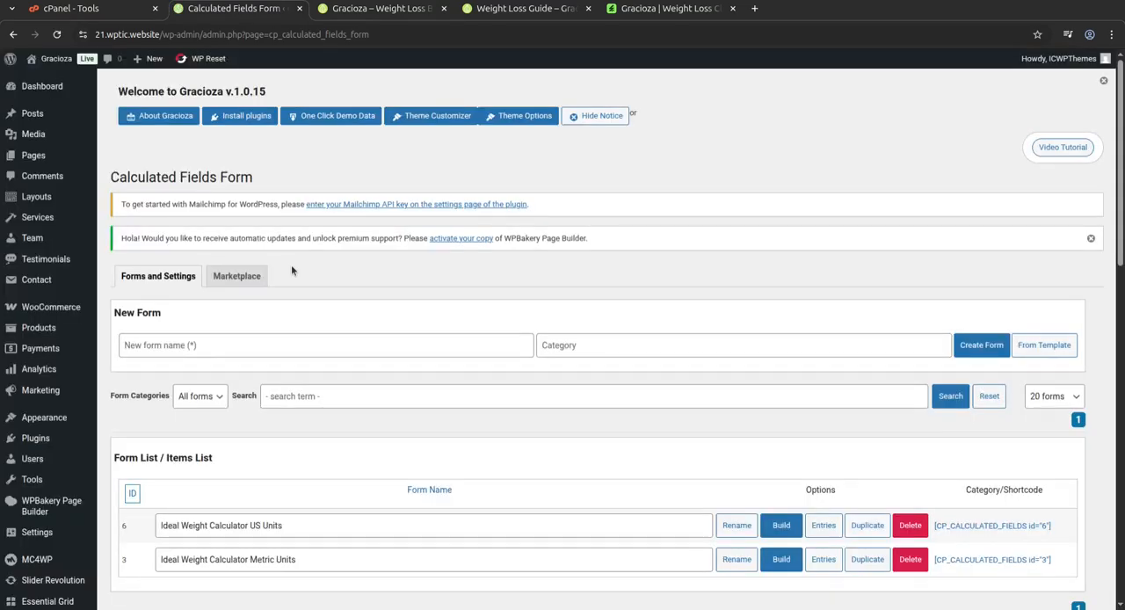
scroll(338, 400, down, 3)
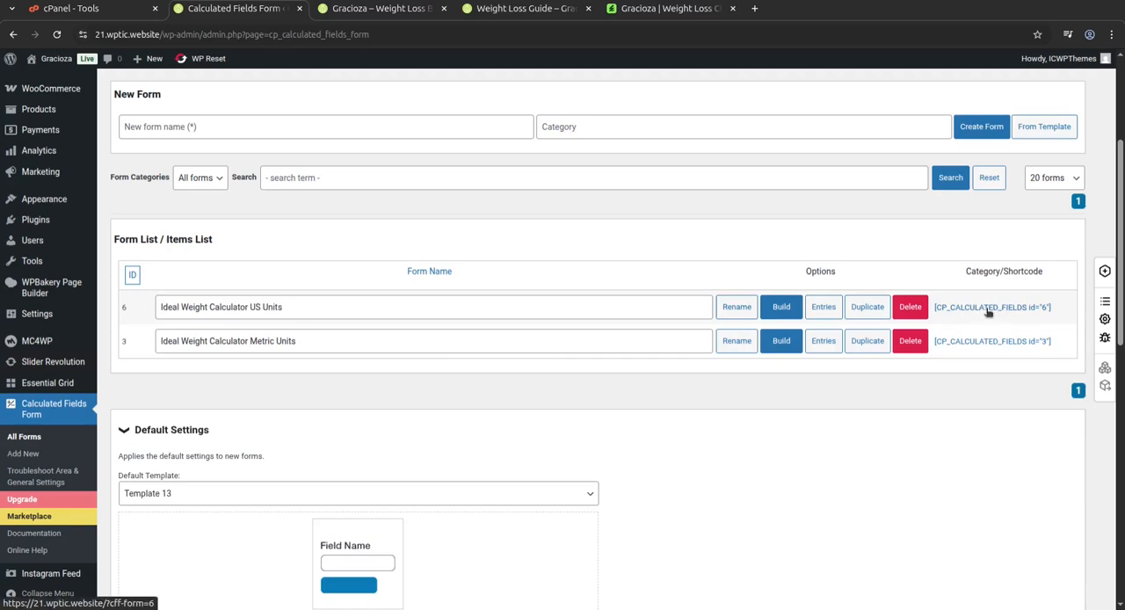
scroll(579, 386, down, 3)
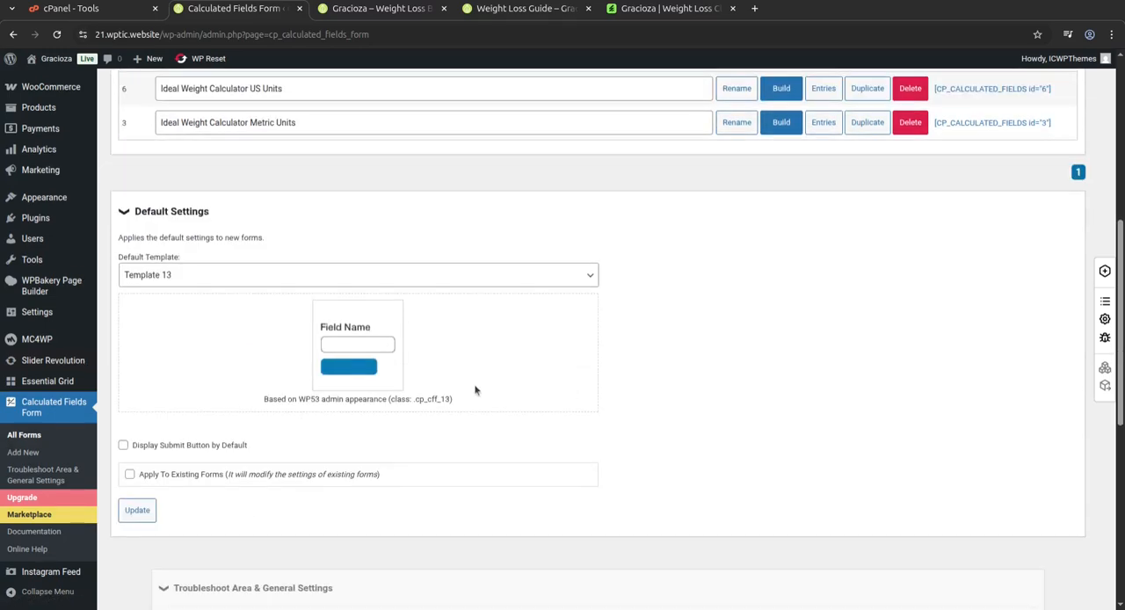
Open the Ideal Weight Calculator US Units form in the form builder and examine its fields, text definitions and available controls.
scroll(407, 398, up, 5)
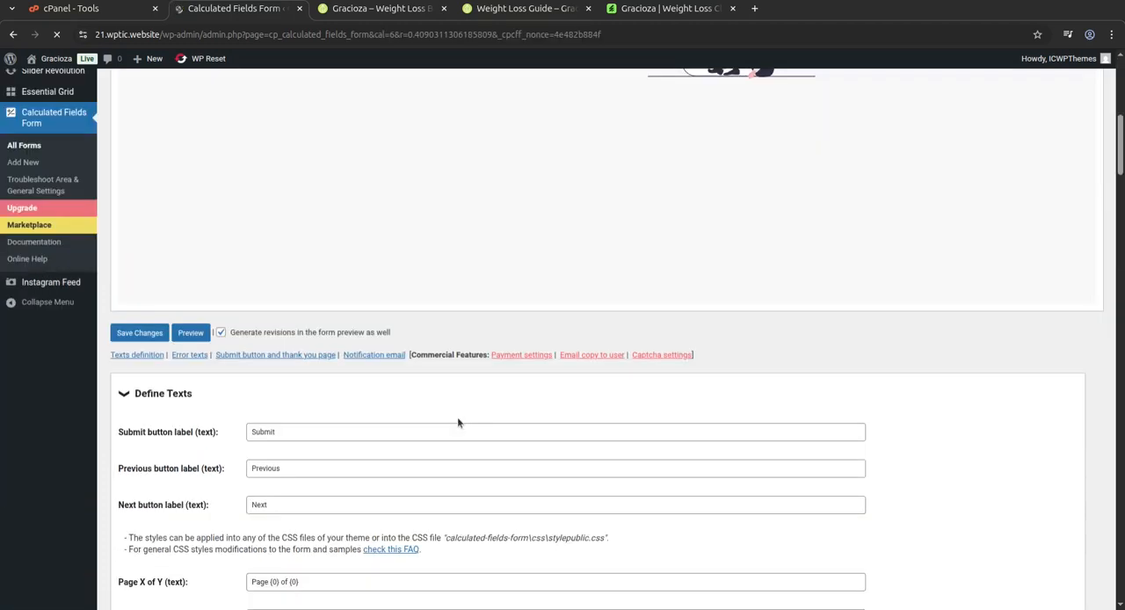
scroll(457, 420, up, 3)
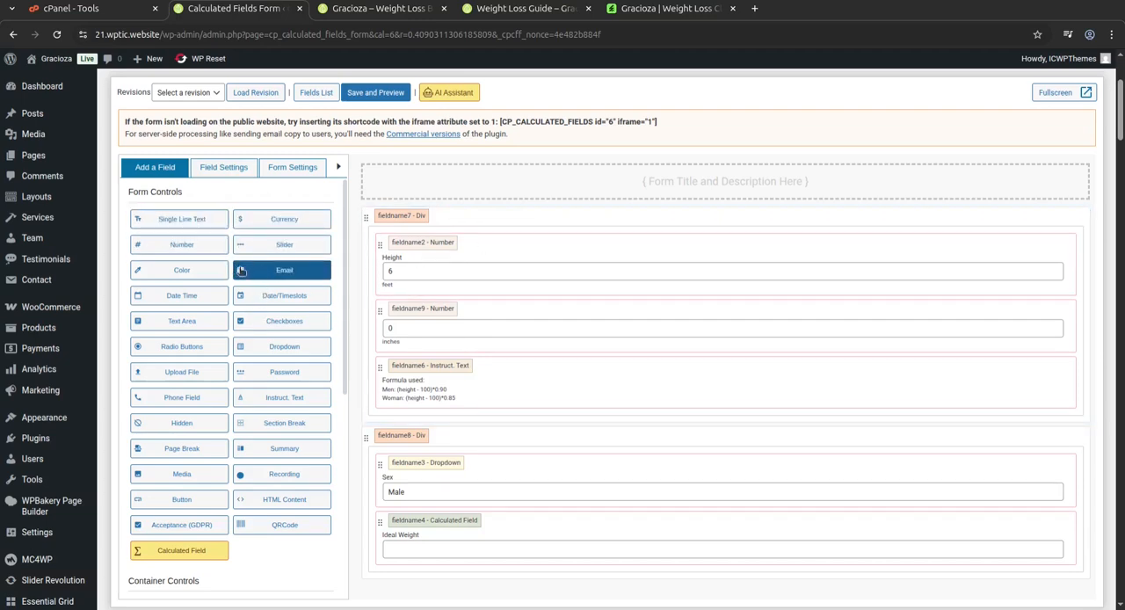
scroll(347, 418, down, 3)
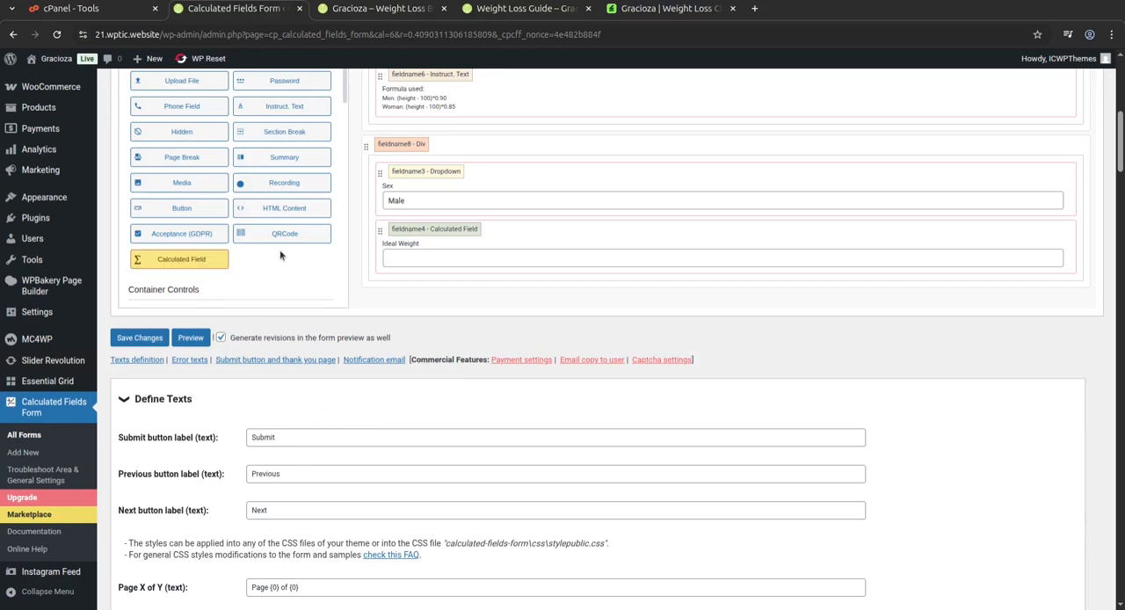
scroll(210, 289, up, 3)
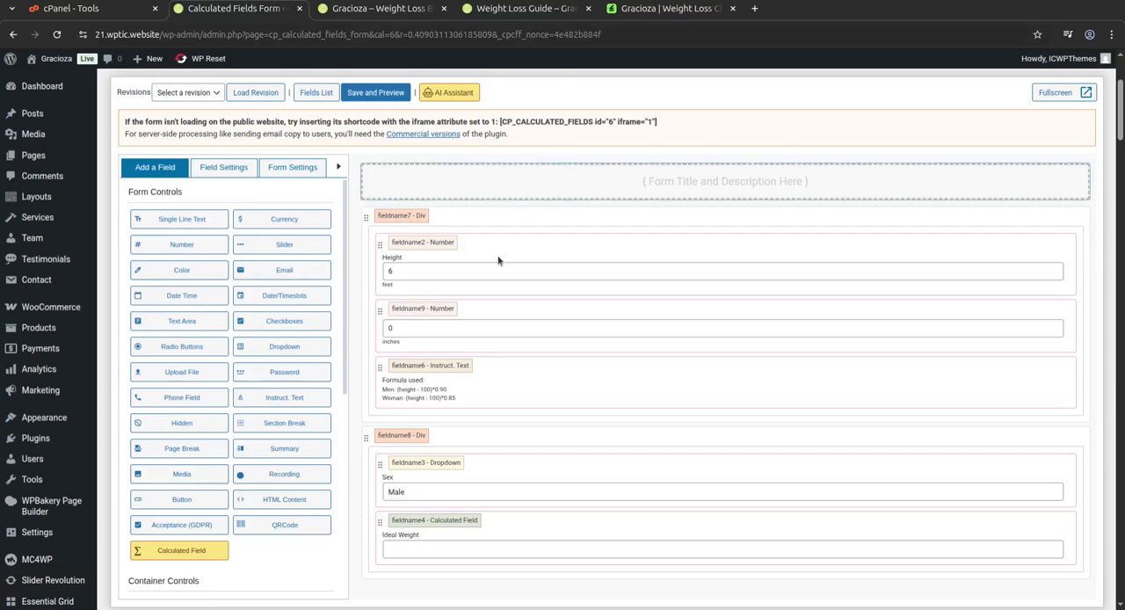
scroll(277, 418, down, 3)
scroll(282, 429, down, 2)
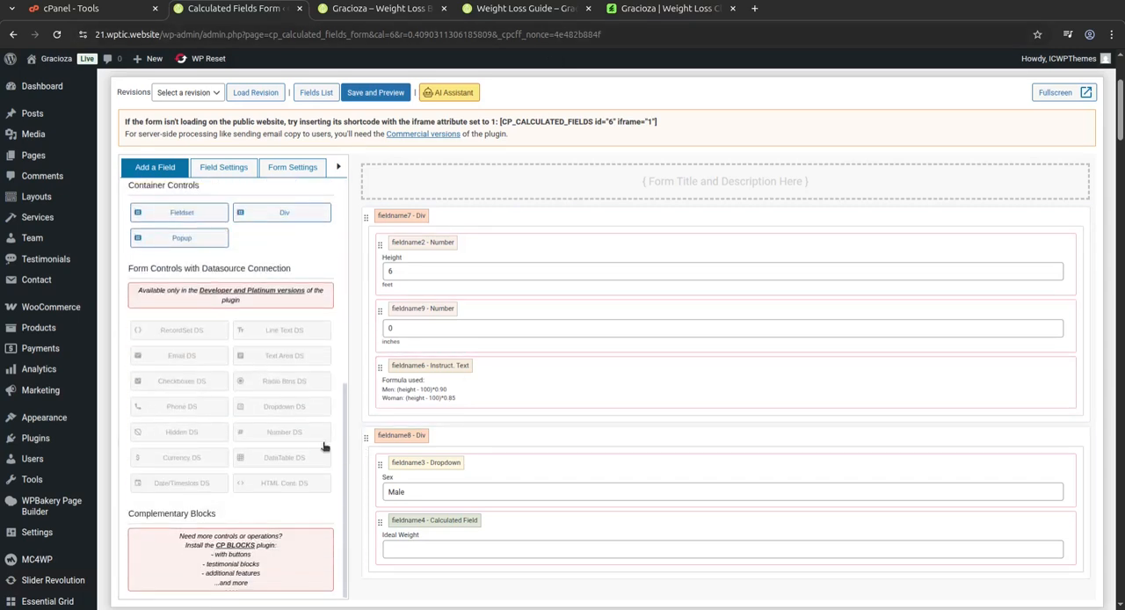
Leave the calculator form editor and return to the WordPress dashboard.
mouse_move(75, 412)
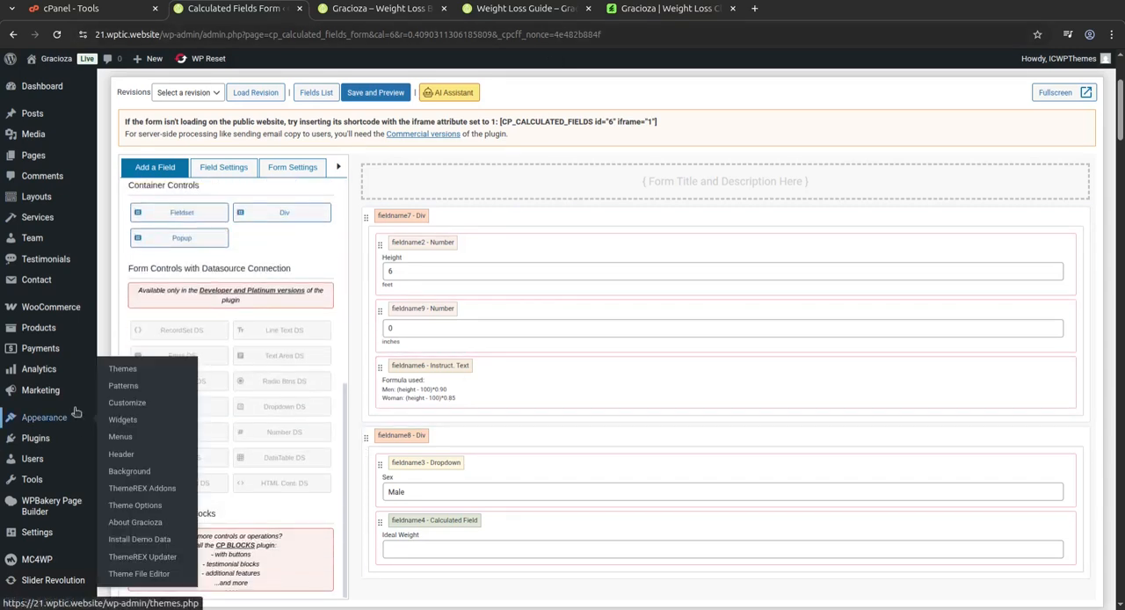
mouse_move(51, 589)
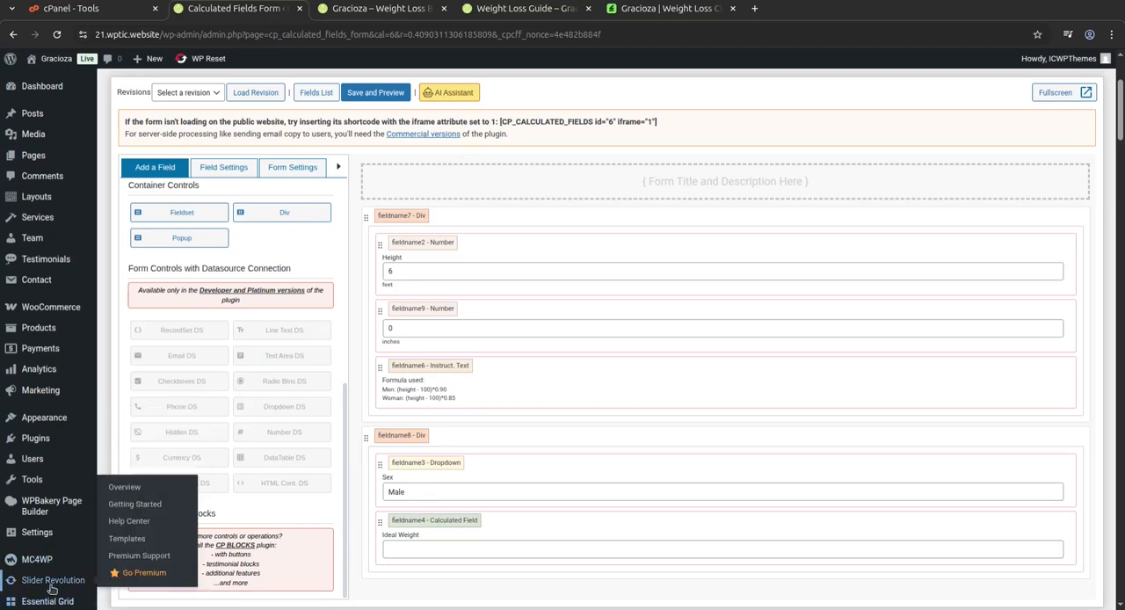
scroll(51, 589, up, 3)
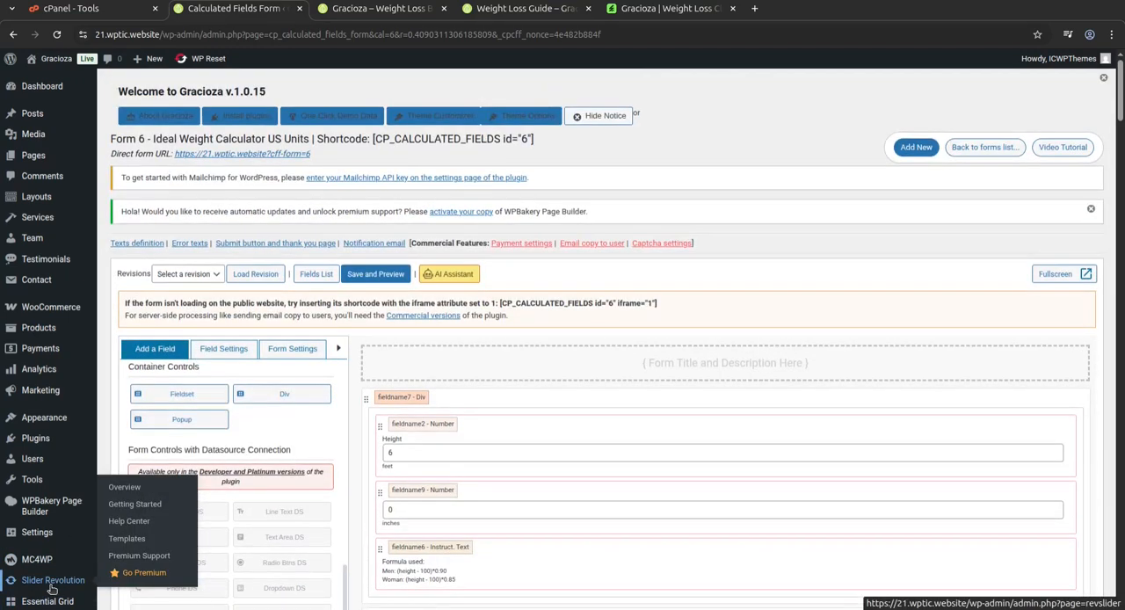
mouse_move(63, 283)
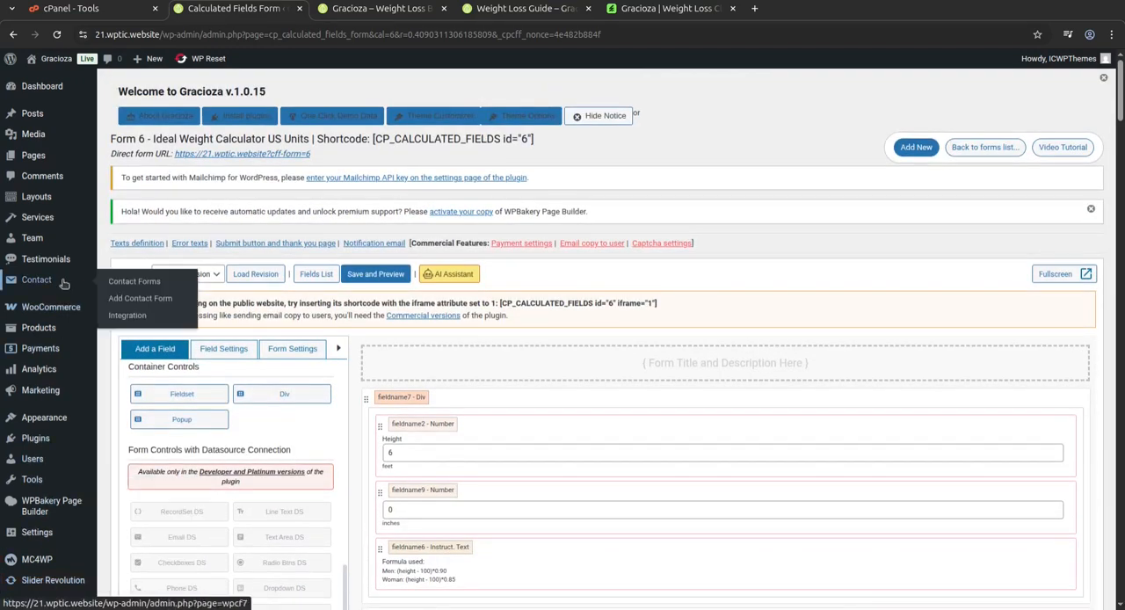
click(53, 88)
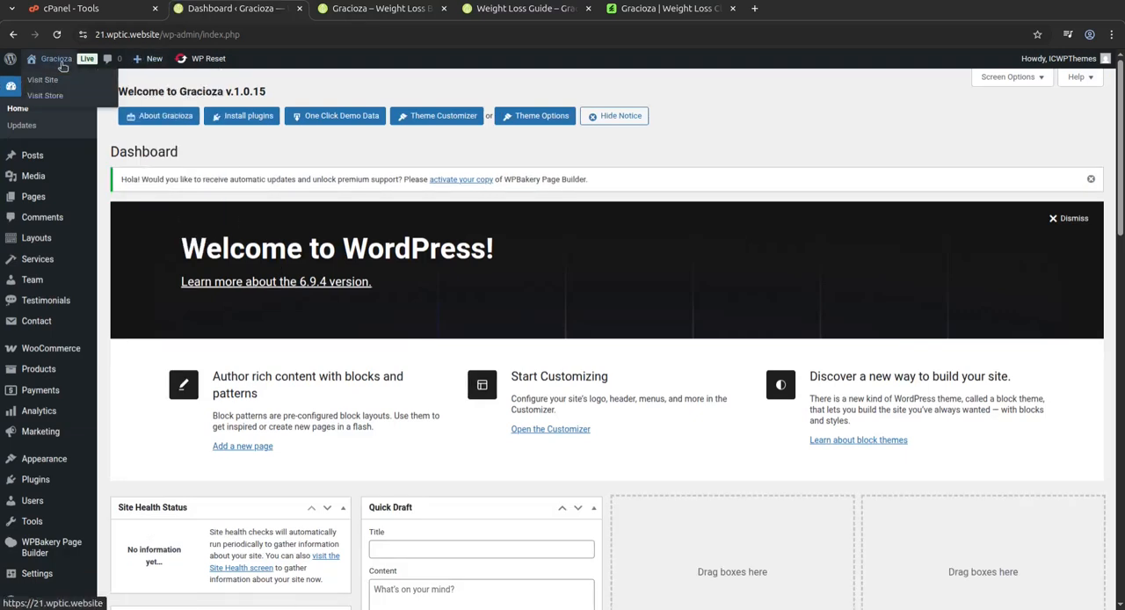
Open the site's front end in a new browser tab and view the homepage and the Gracioza theme listing on ThemeForest.
middle_click(44, 80)
click(367, 10)
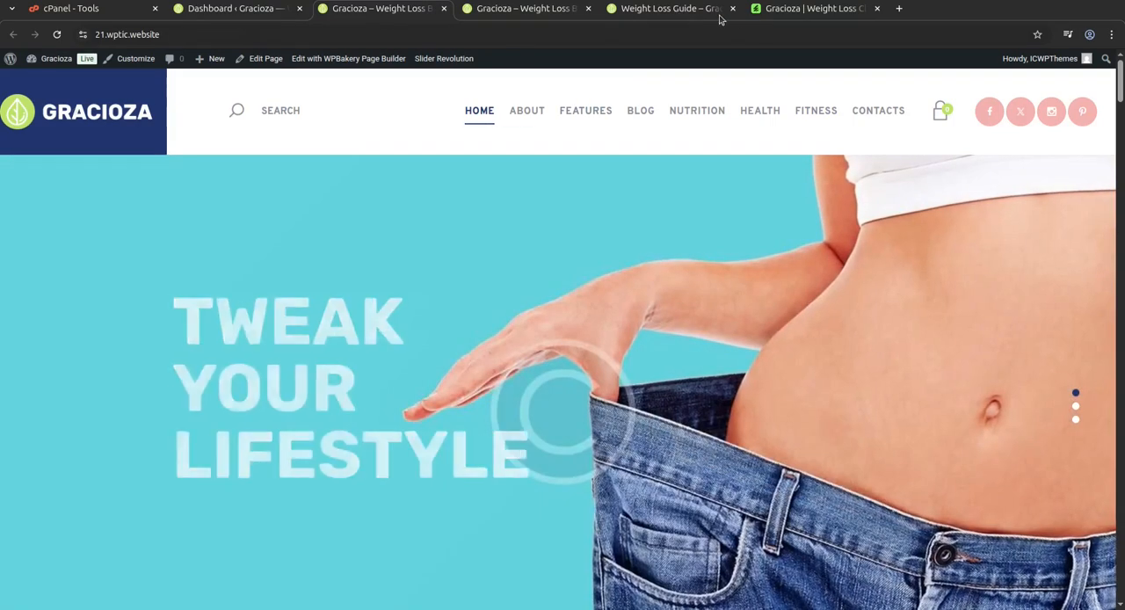
click(813, 8)
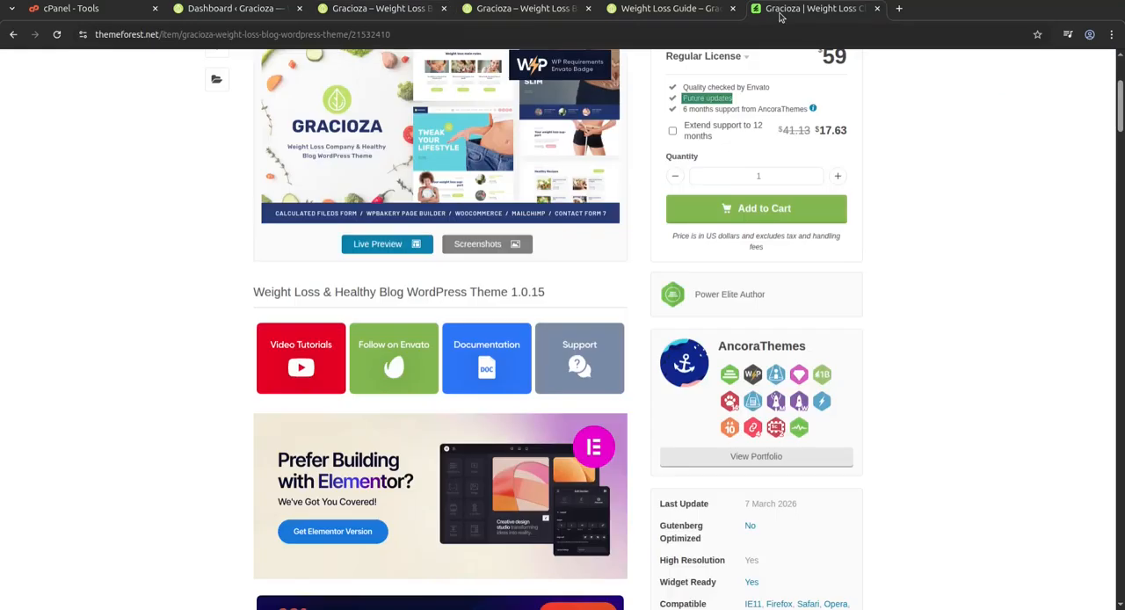
scroll(521, 325, up, 3)
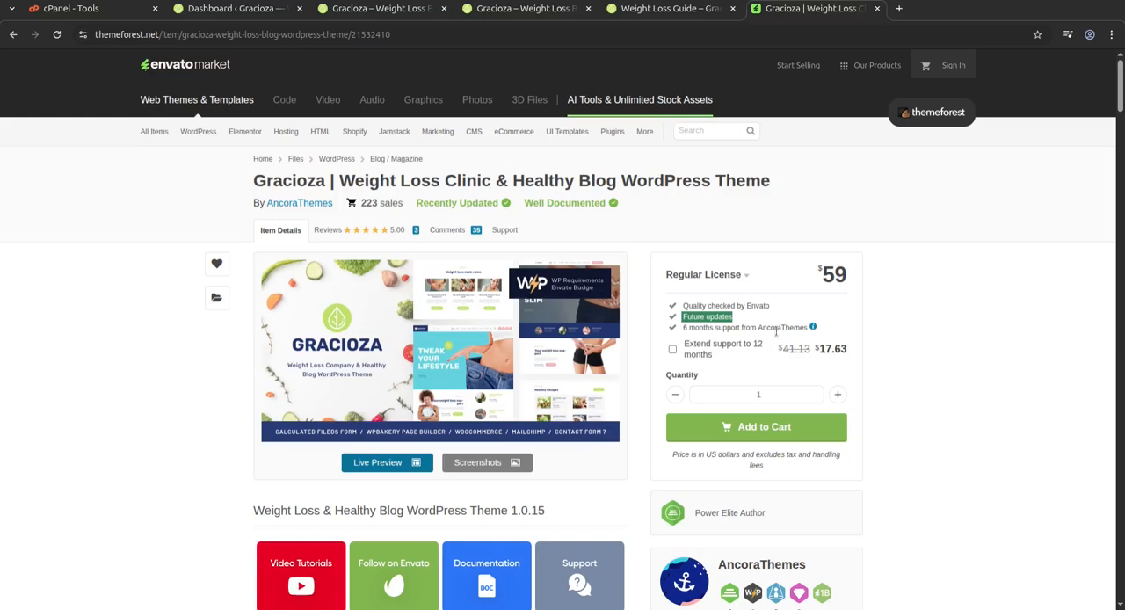
Look over the WordPress dashboard widgets and plugin entries, and close the Weight Loss Guide browser tab.
click(219, 9)
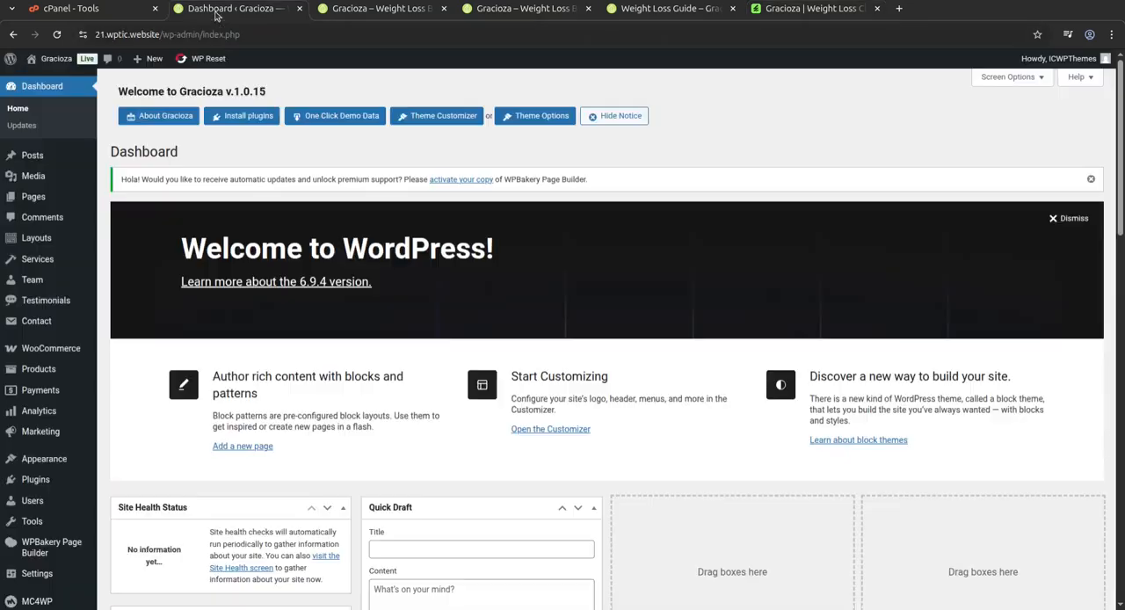
scroll(113, 426, down, 3)
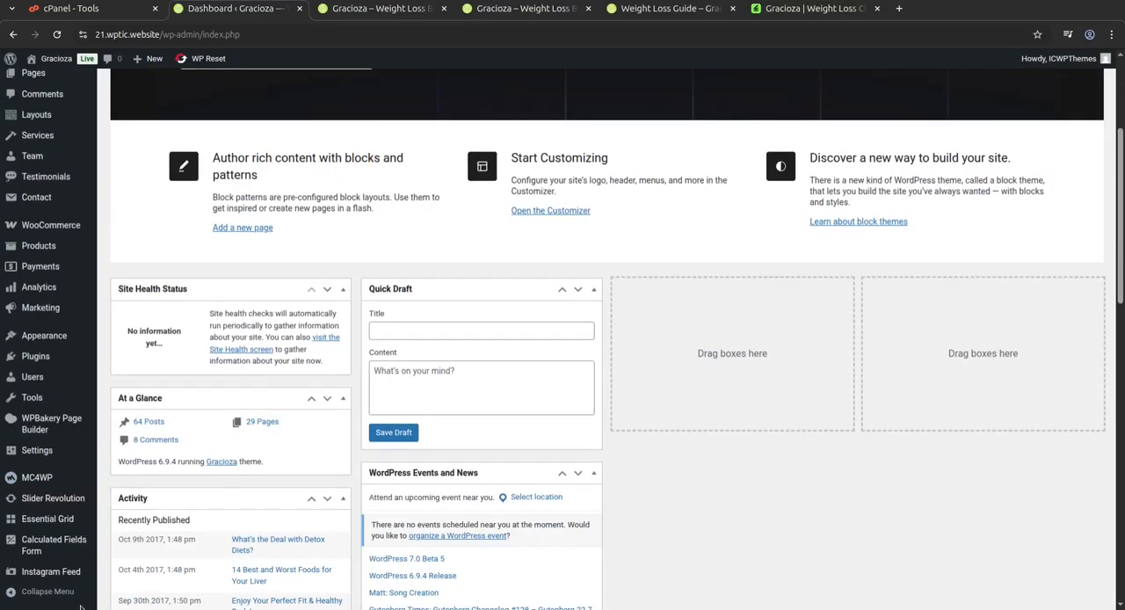
scroll(99, 567, down, 3)
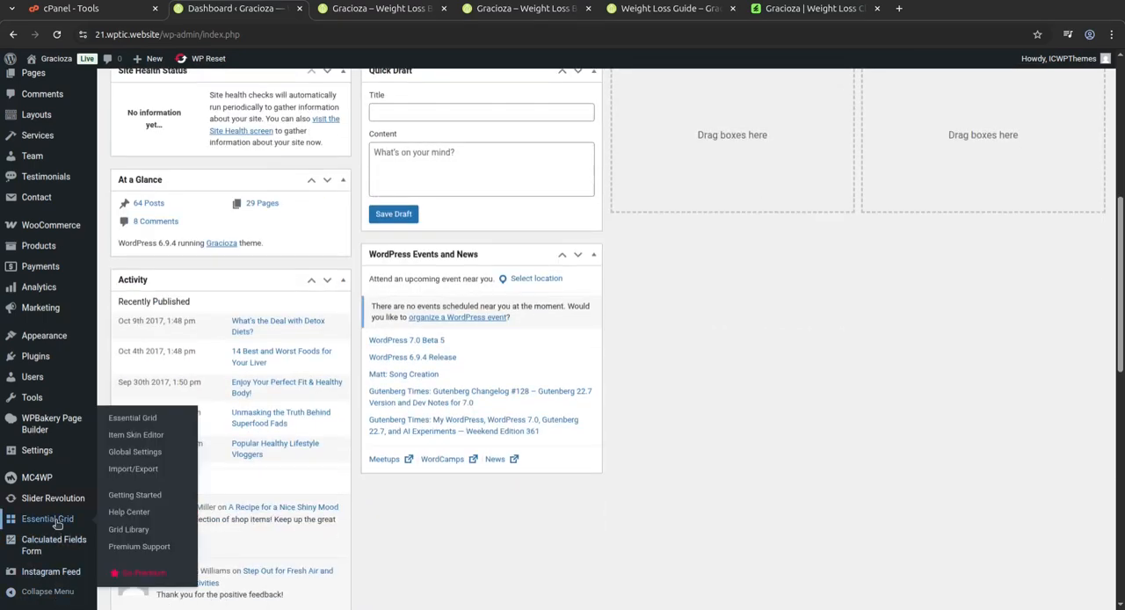
scroll(60, 505, up, 5)
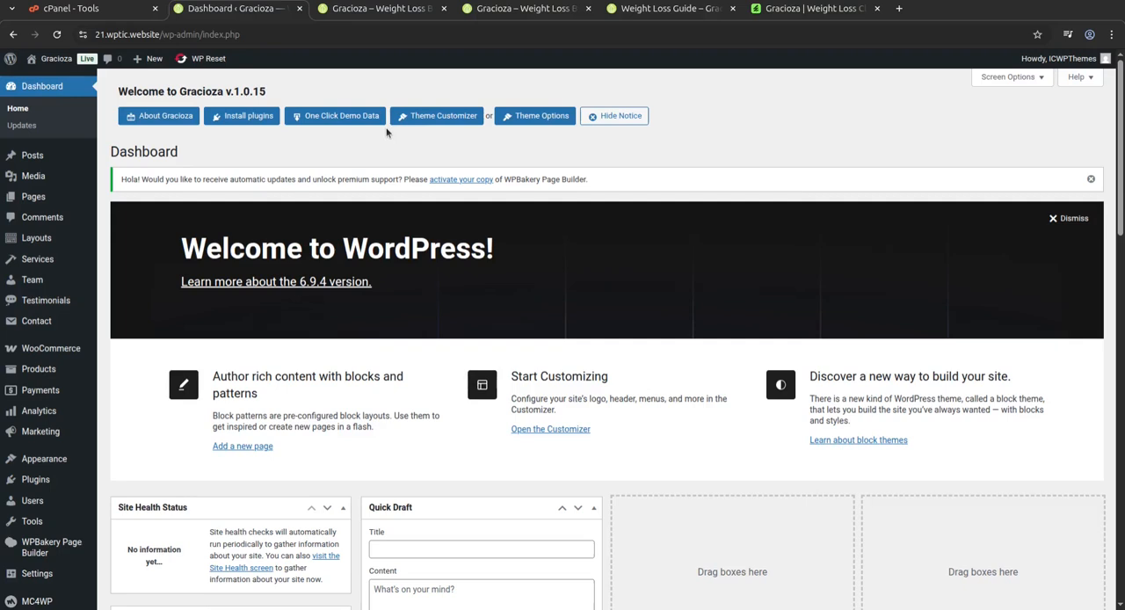
click(671, 9)
click(732, 8)
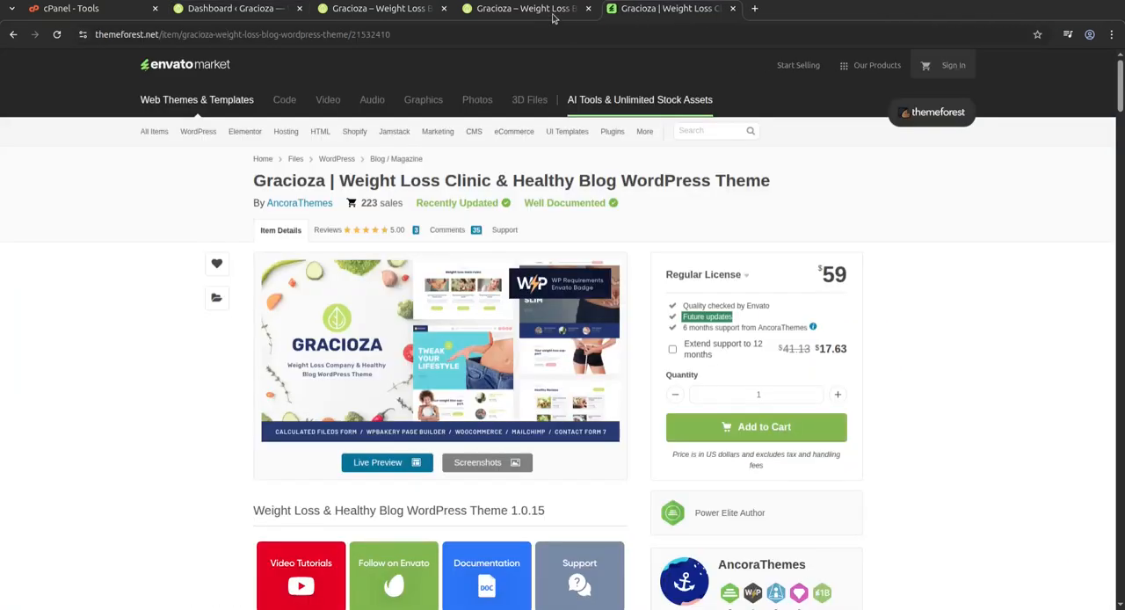
View the site's homepage and return to the Gracioza theme listing on ThemeForest.
click(523, 9)
scroll(392, 243, up, 8)
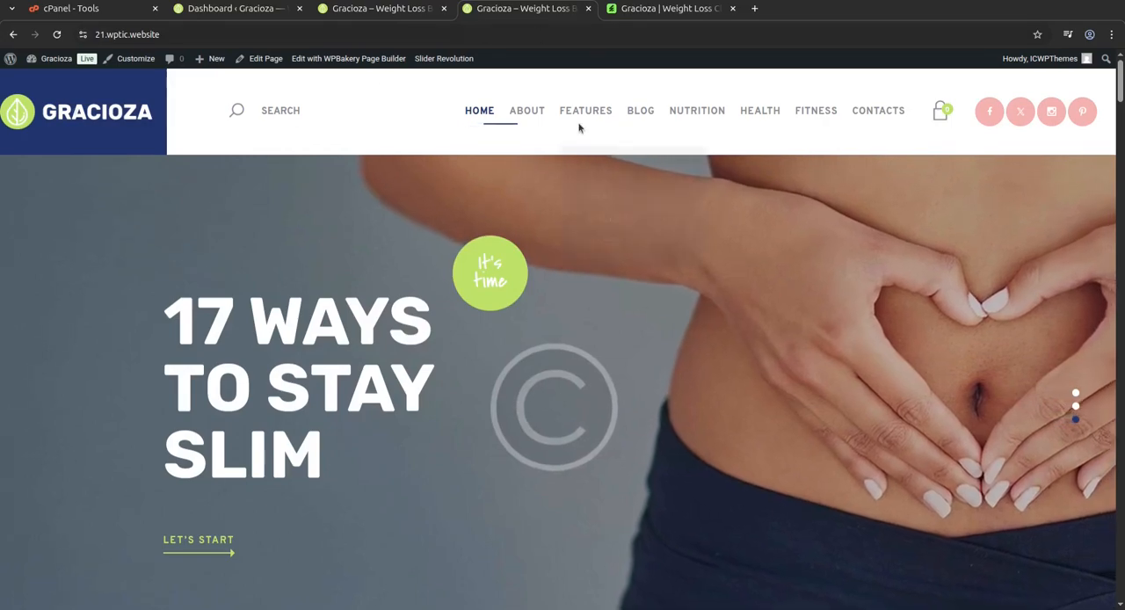
click(668, 9)
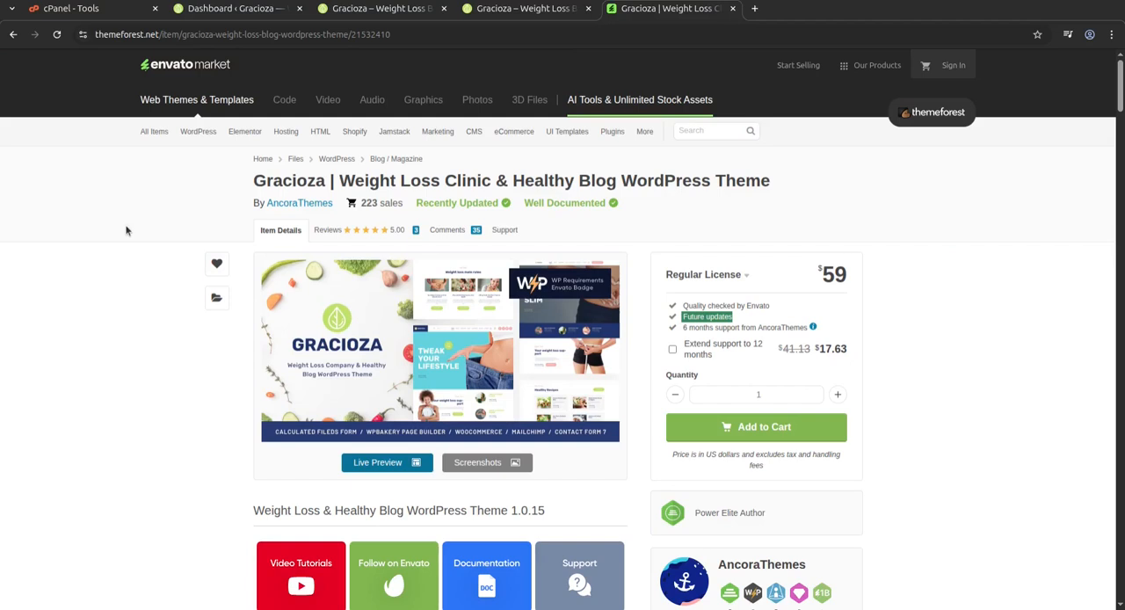
Open the homepage in the WPBakery frontend editor and examine its welcome, service guide and "It's easy to start today!" sections.
click(376, 10)
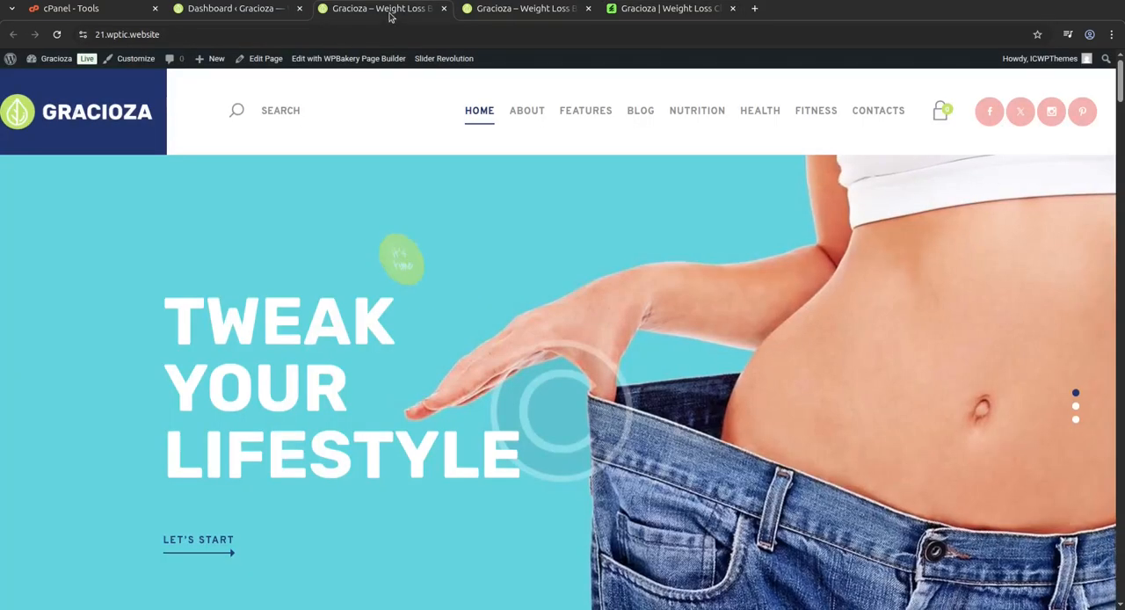
click(330, 60)
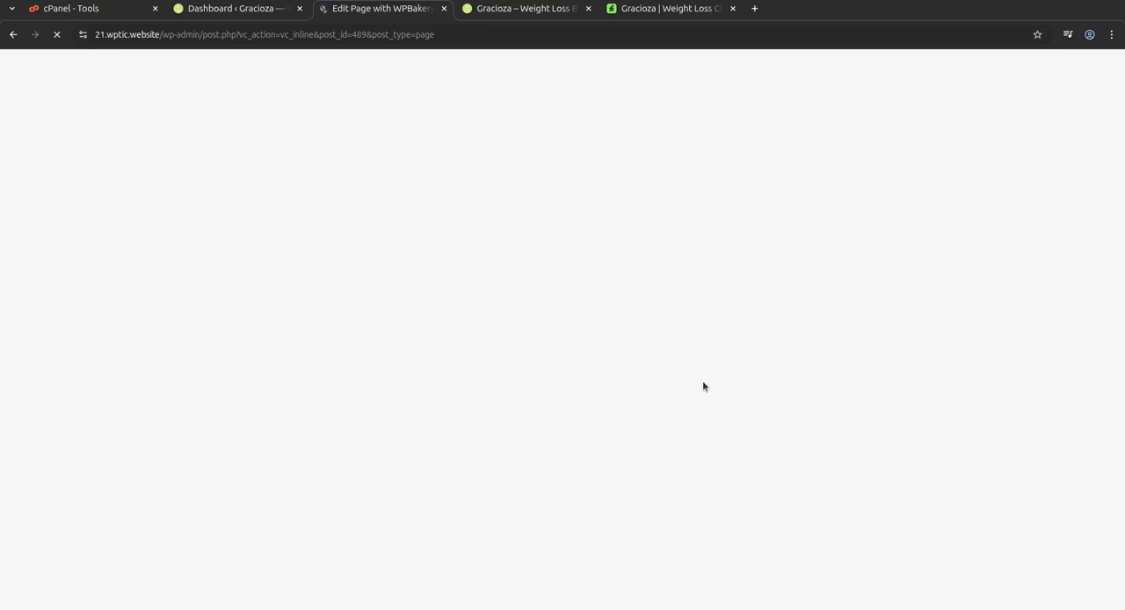
scroll(537, 454, down, 5)
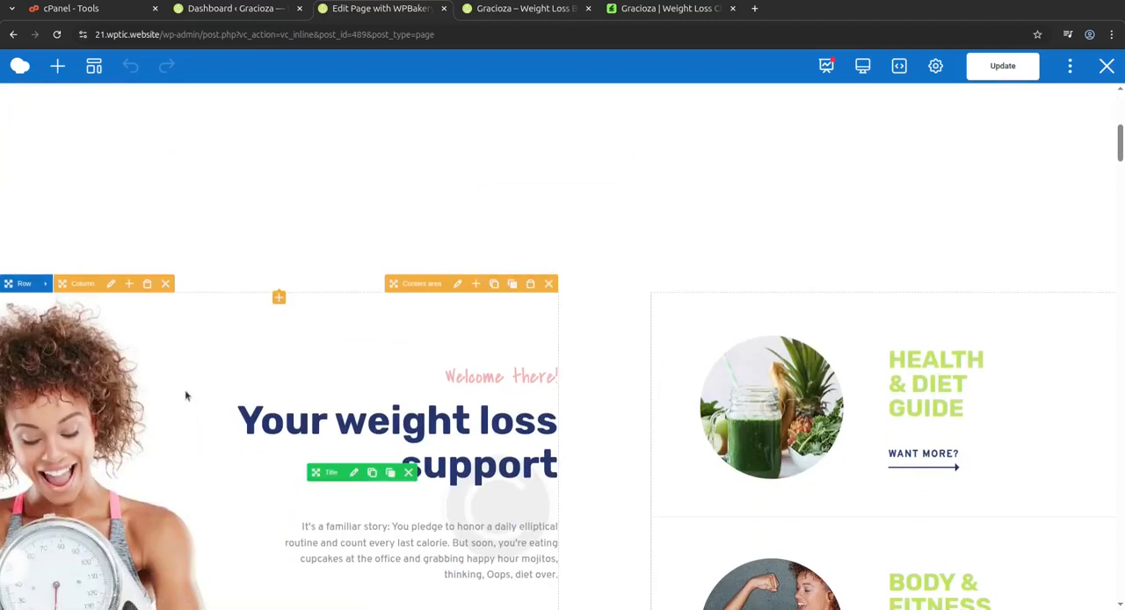
scroll(244, 401, down, 2)
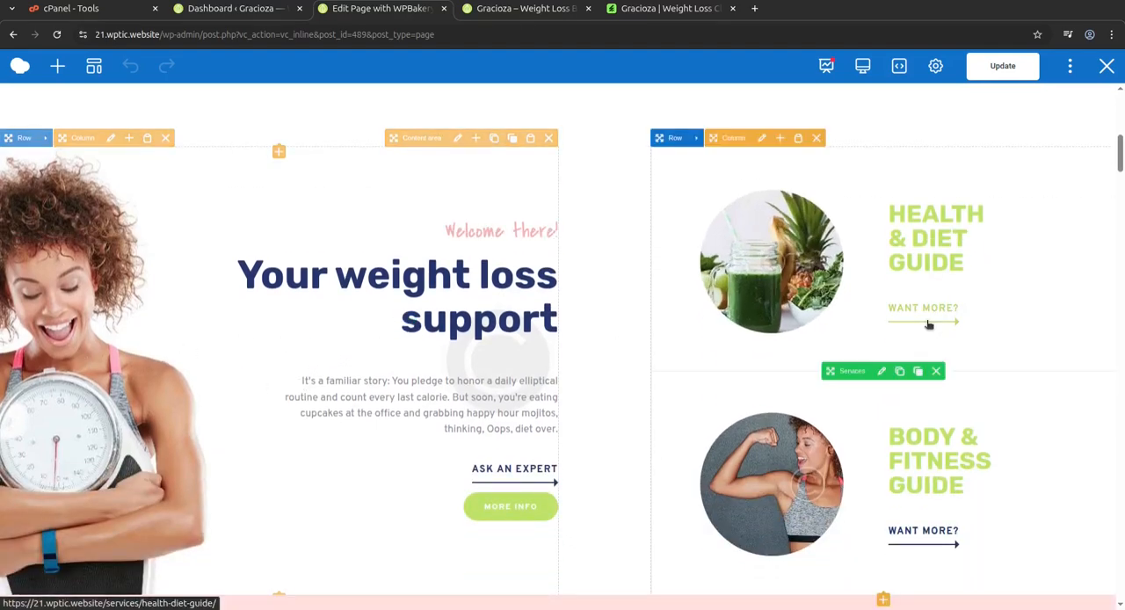
scroll(929, 322, down, 5)
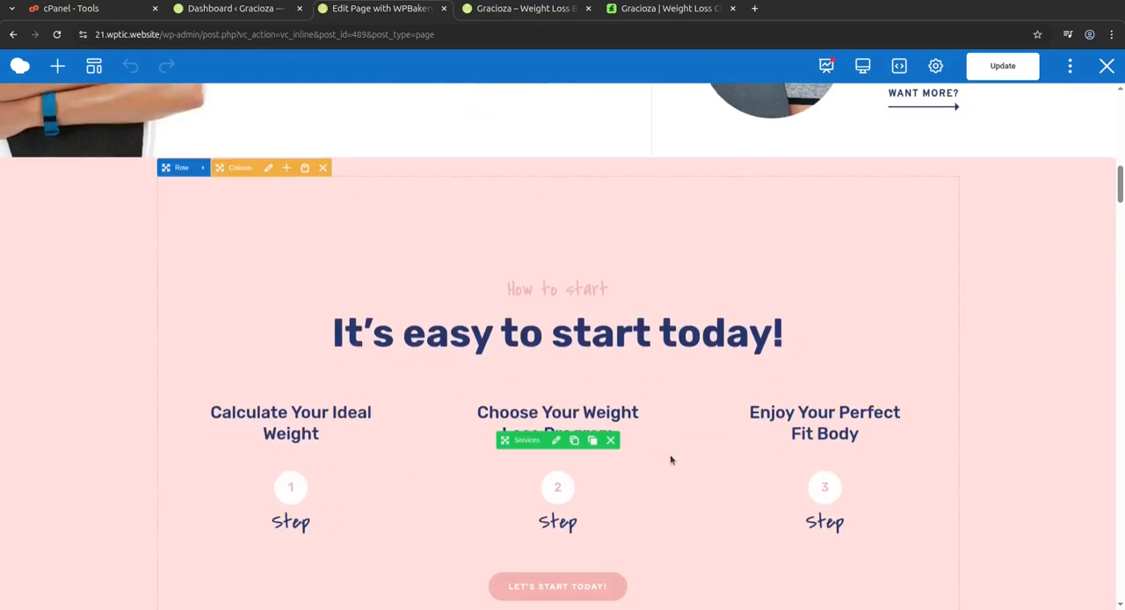
scroll(670, 459, down, 3)
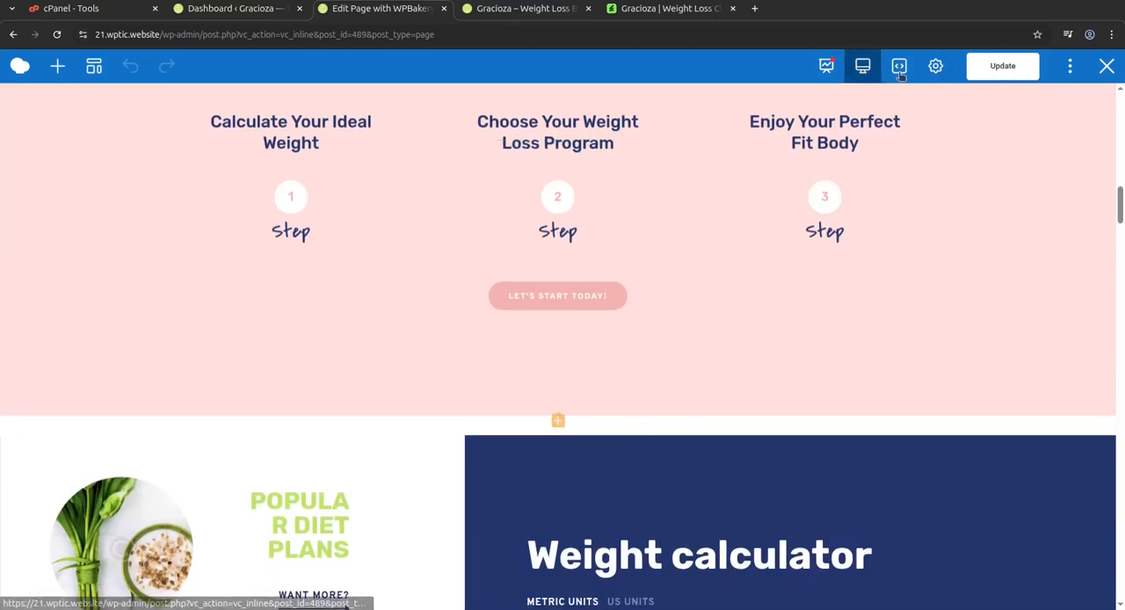
Look over the homepage's page settings and the editor's additional options, and close the settings without changes.
click(934, 68)
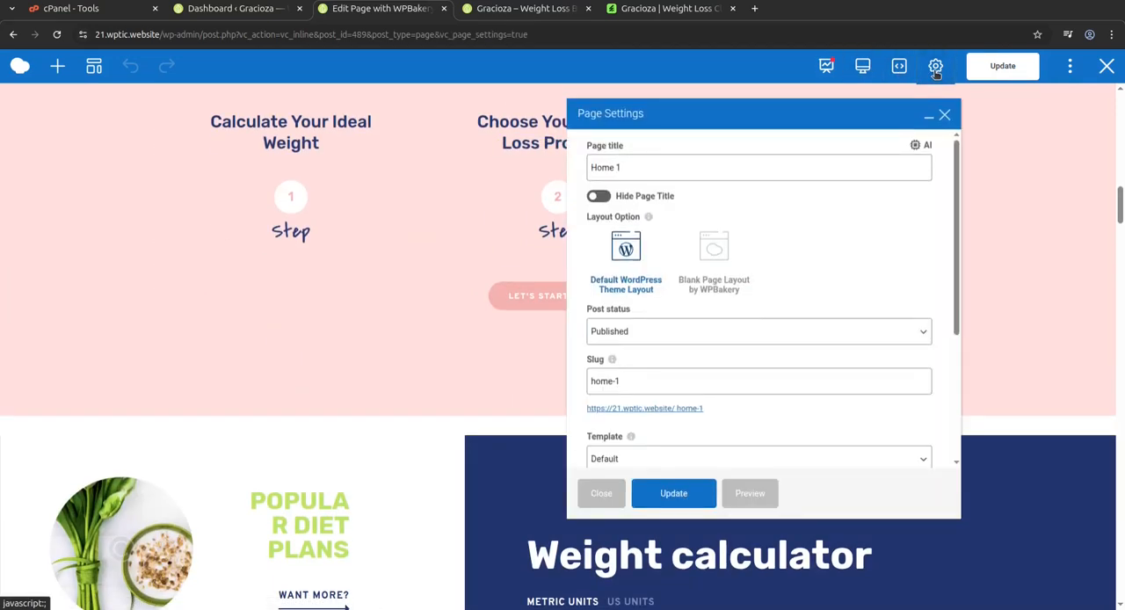
click(1070, 67)
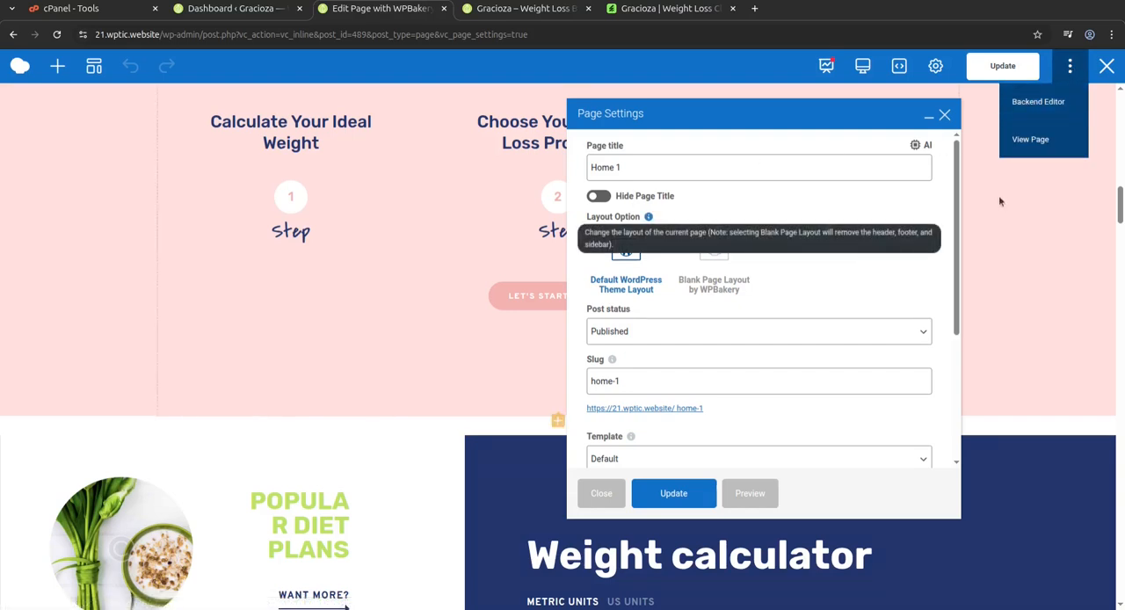
click(944, 117)
Examine the Weight Loss Guide and "Weight loss main rules" sections in the page builder.
scroll(465, 331, down, 9)
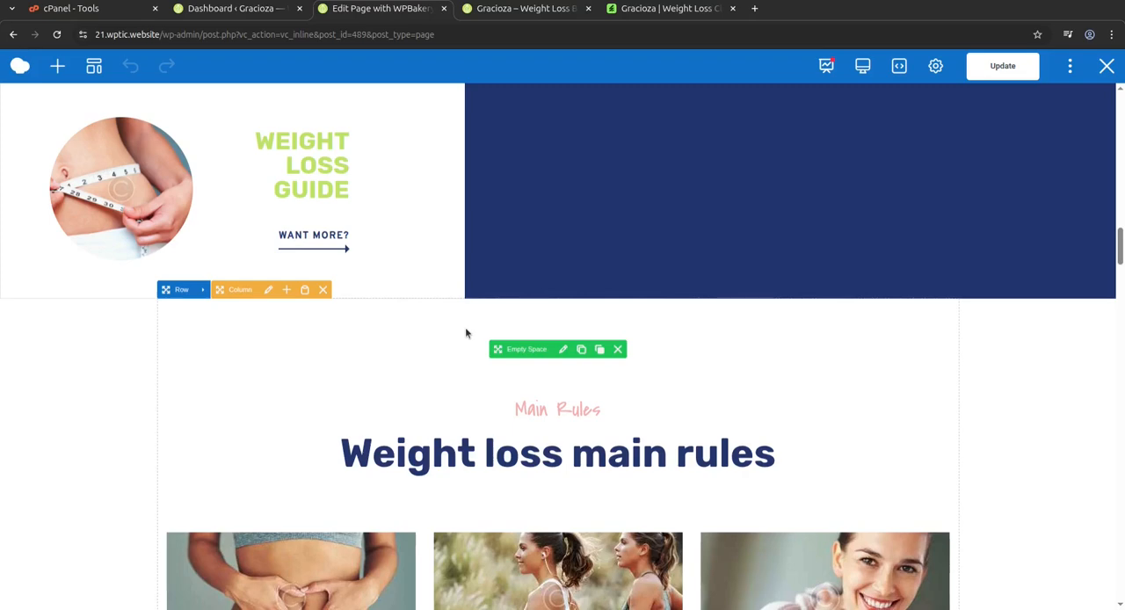
scroll(560, 186, up, 1)
scroll(560, 187, up, 15)
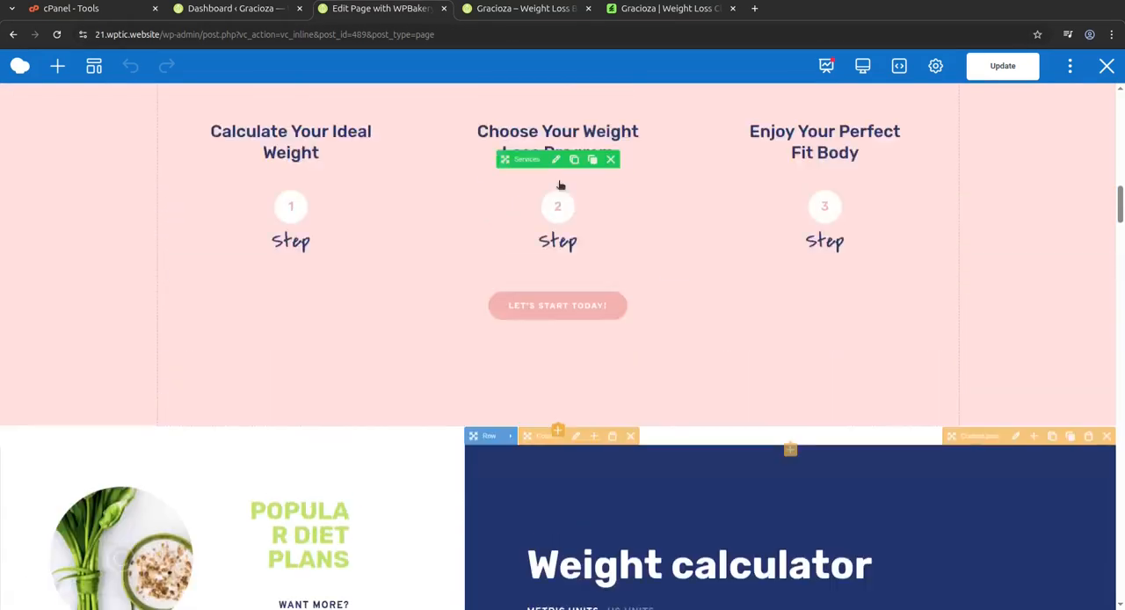
Exit the page builder and look over the welcome and how-to-start sections on the live homepage.
click(1105, 67)
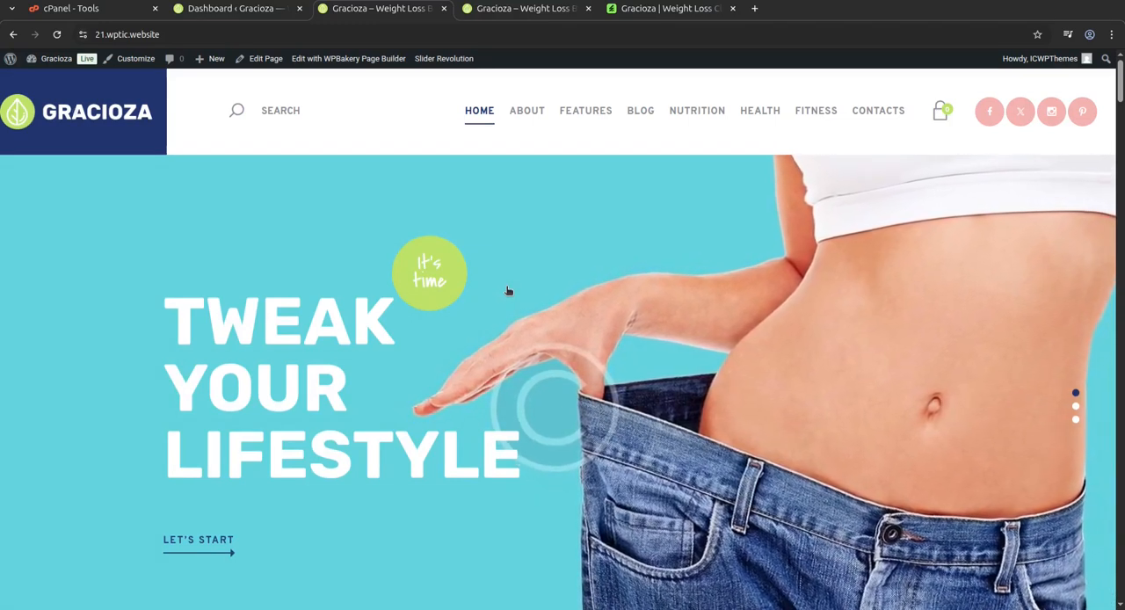
scroll(560, 345, down, 8)
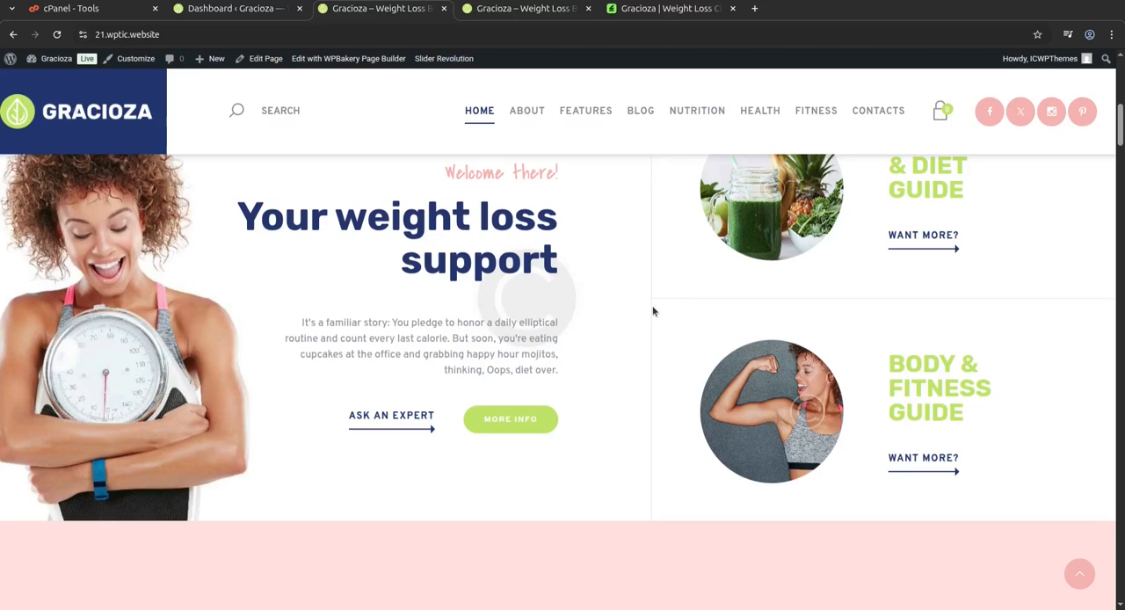
scroll(633, 311, down, 5)
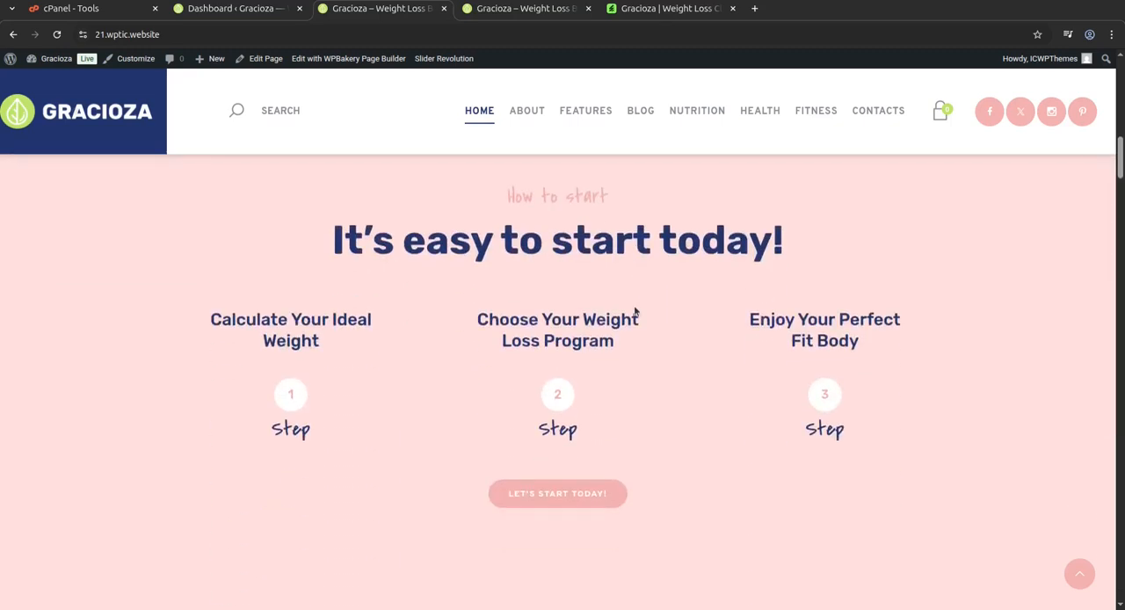